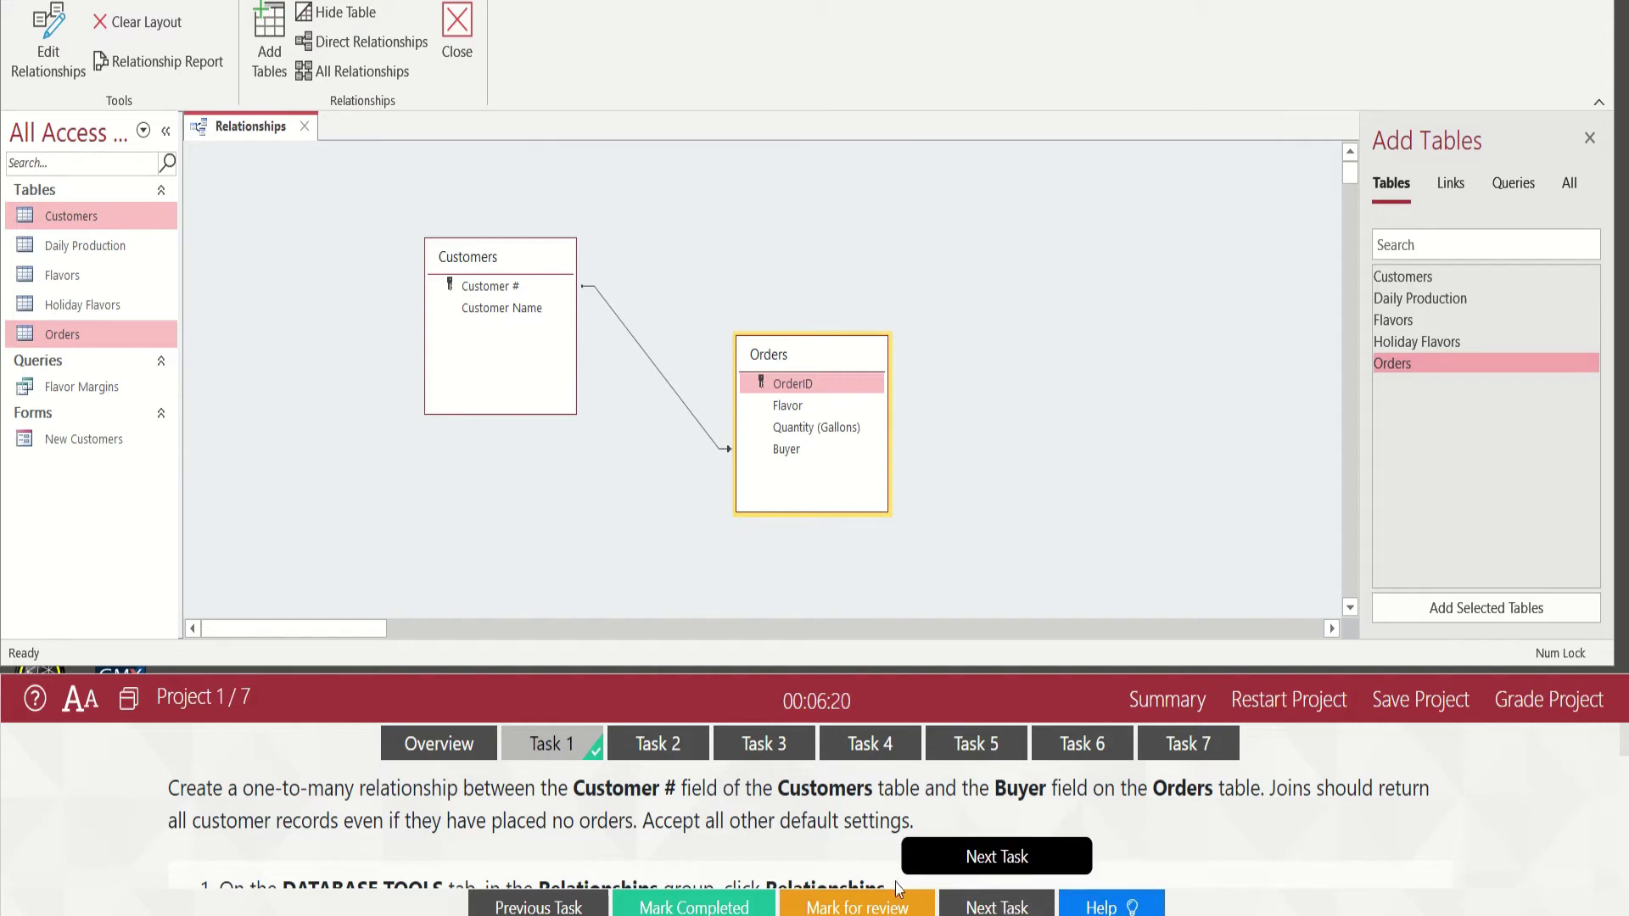
- Bring up the Task 2 instructions and open the Daily Production table in Design View
{"action": "left_click", "coordinate": [672, 748]}
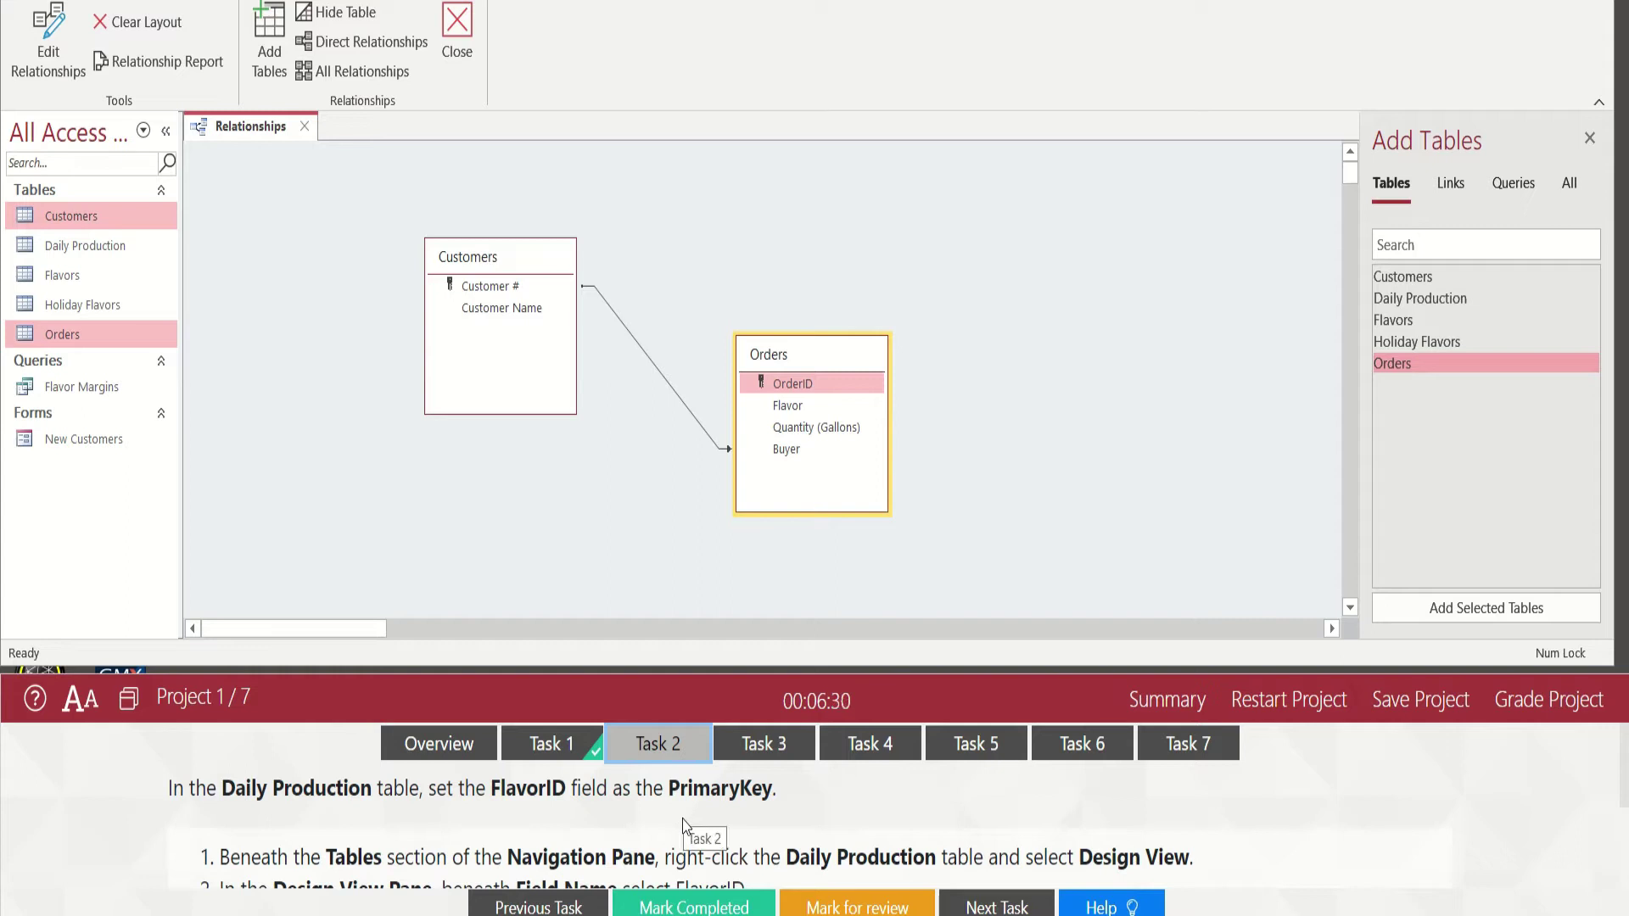
{"action": "scroll", "coordinate": [1624, 788], "scroll_direction": "down", "scroll_amount": 2}
{"action": "scroll", "coordinate": [1625, 810], "scroll_direction": "down", "scroll_amount": 2}
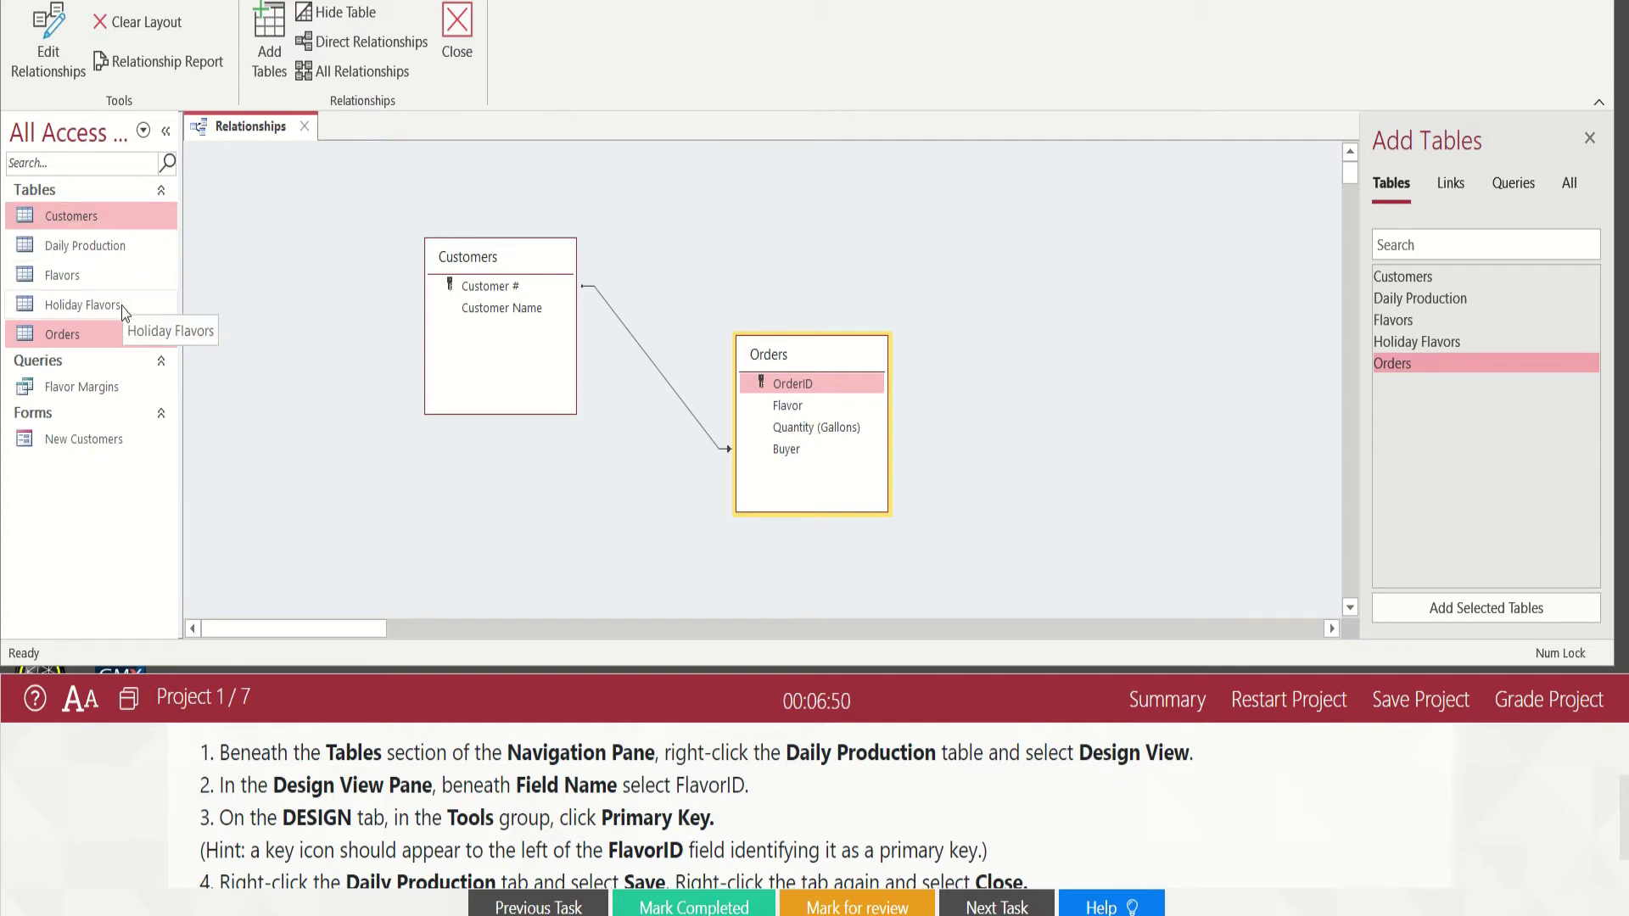
{"action": "left_click", "coordinate": [101, 257]}
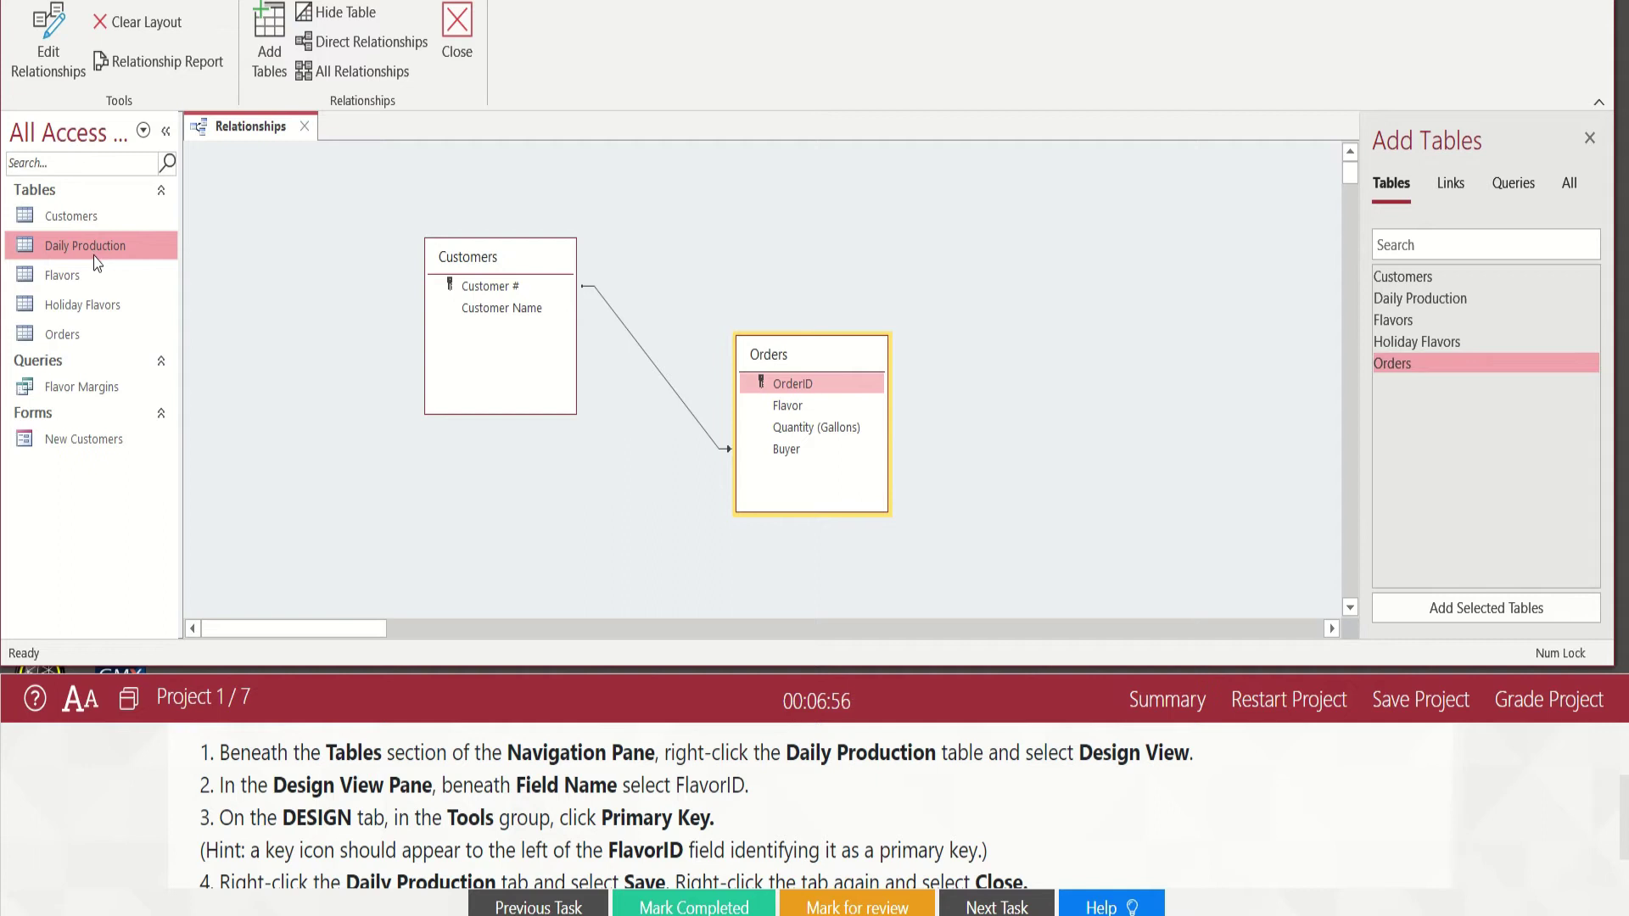
{"action": "right_click", "coordinate": [69, 252]}
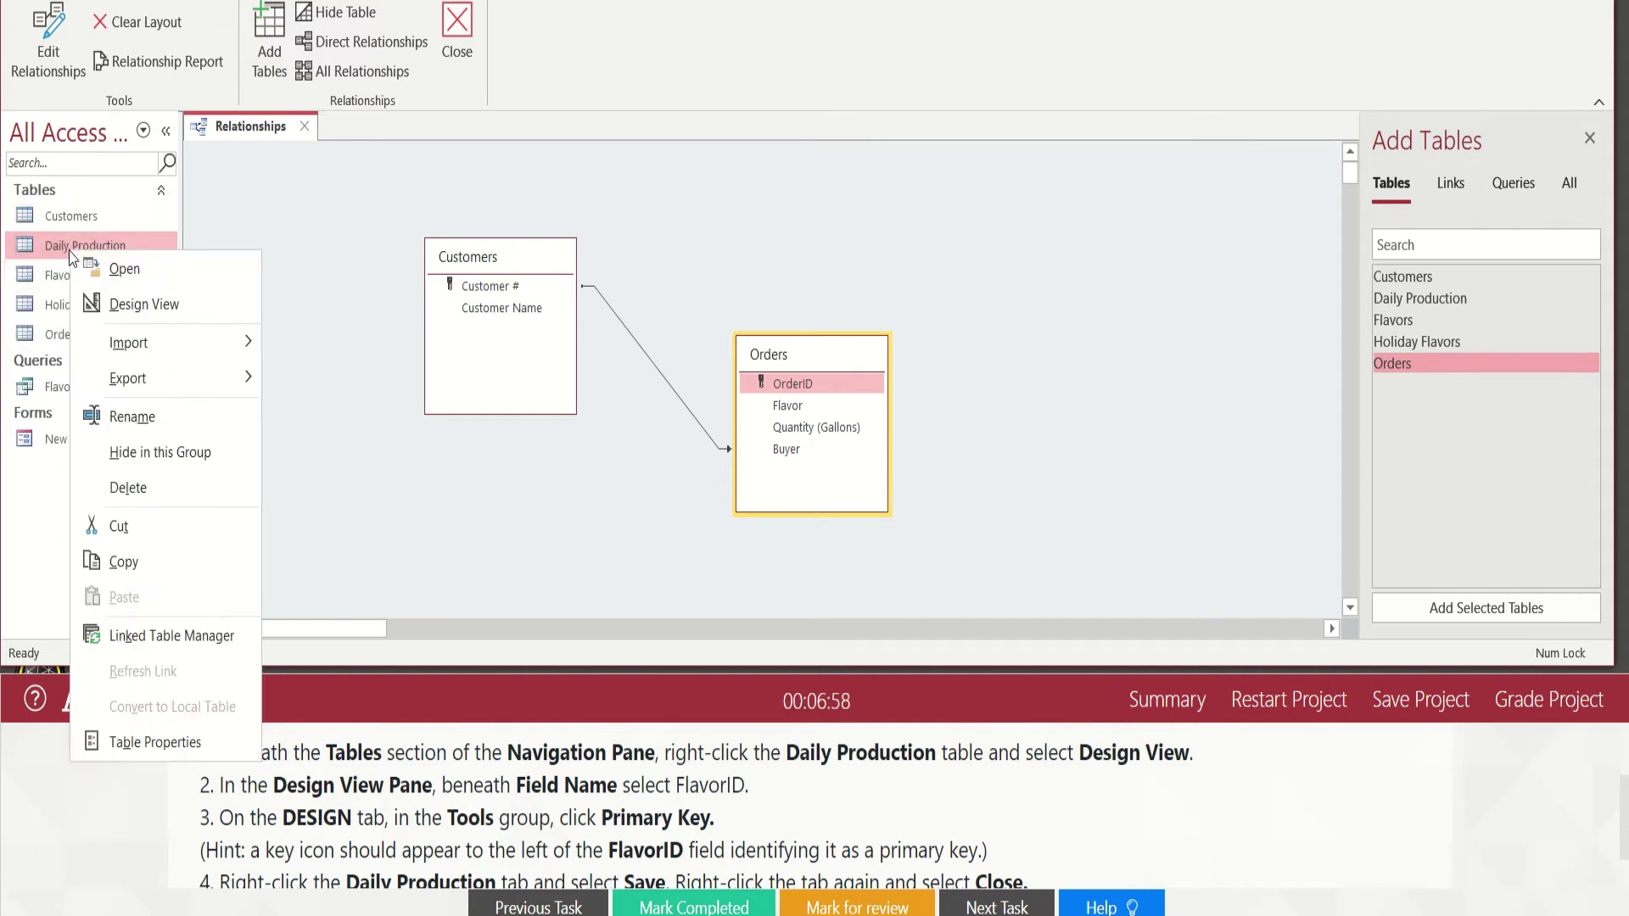
{"action": "left_click", "coordinate": [140, 306]}
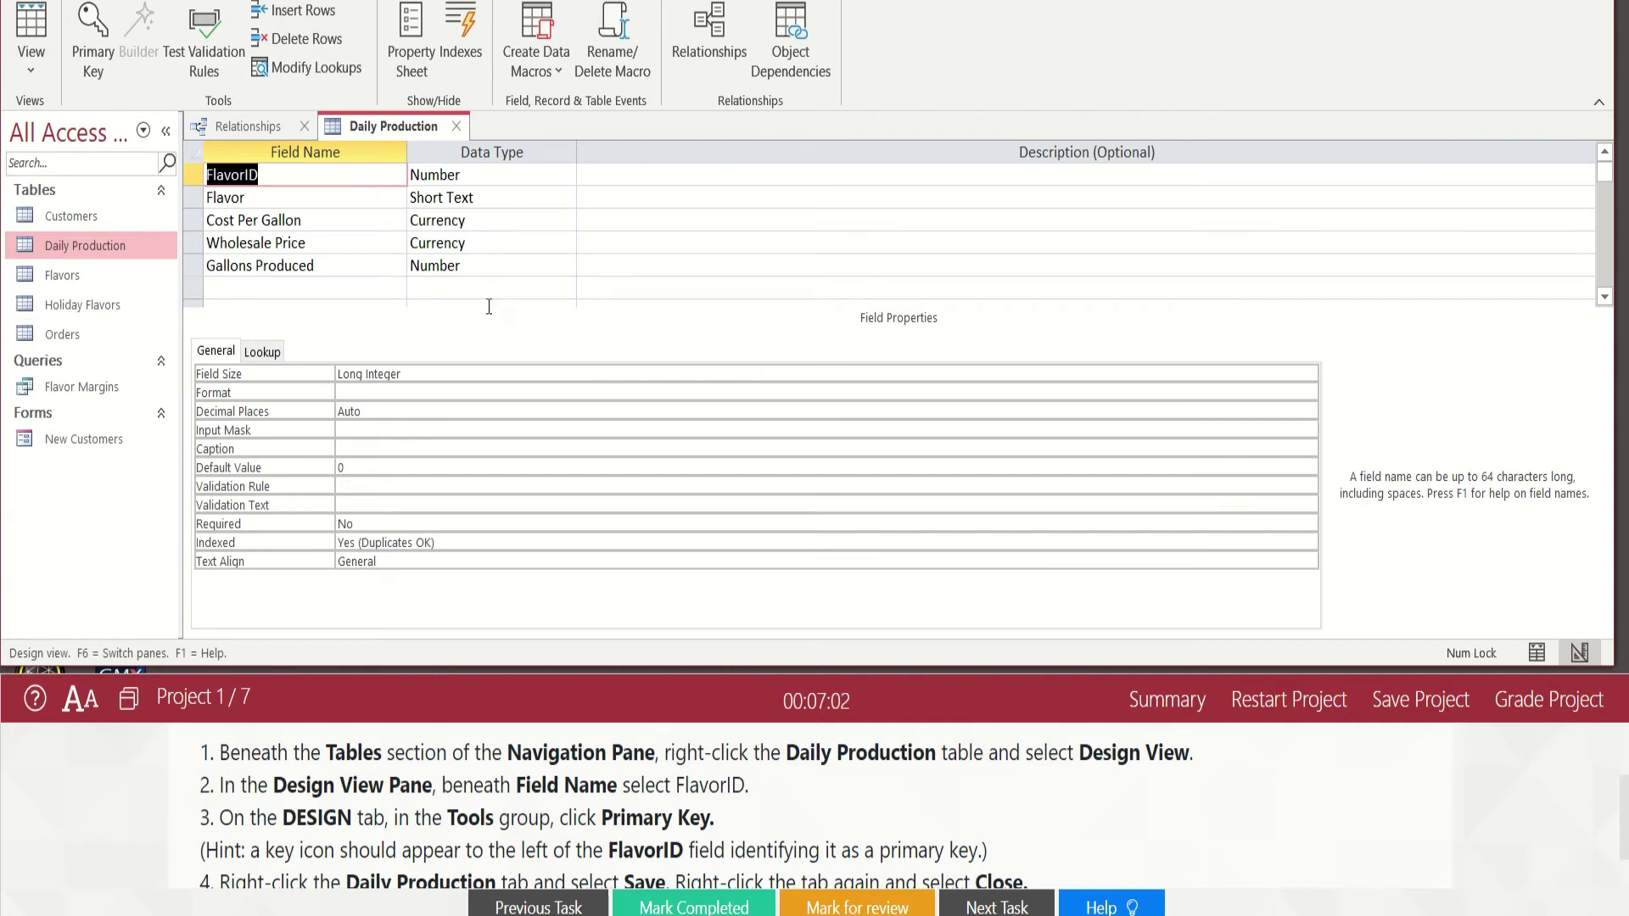
- Set the FlavorID field of the Daily Production table as the primary key, following the highlighted task instructions
{"action": "left_click_drag", "start_coordinate": [235, 786], "coordinate": [735, 817]}
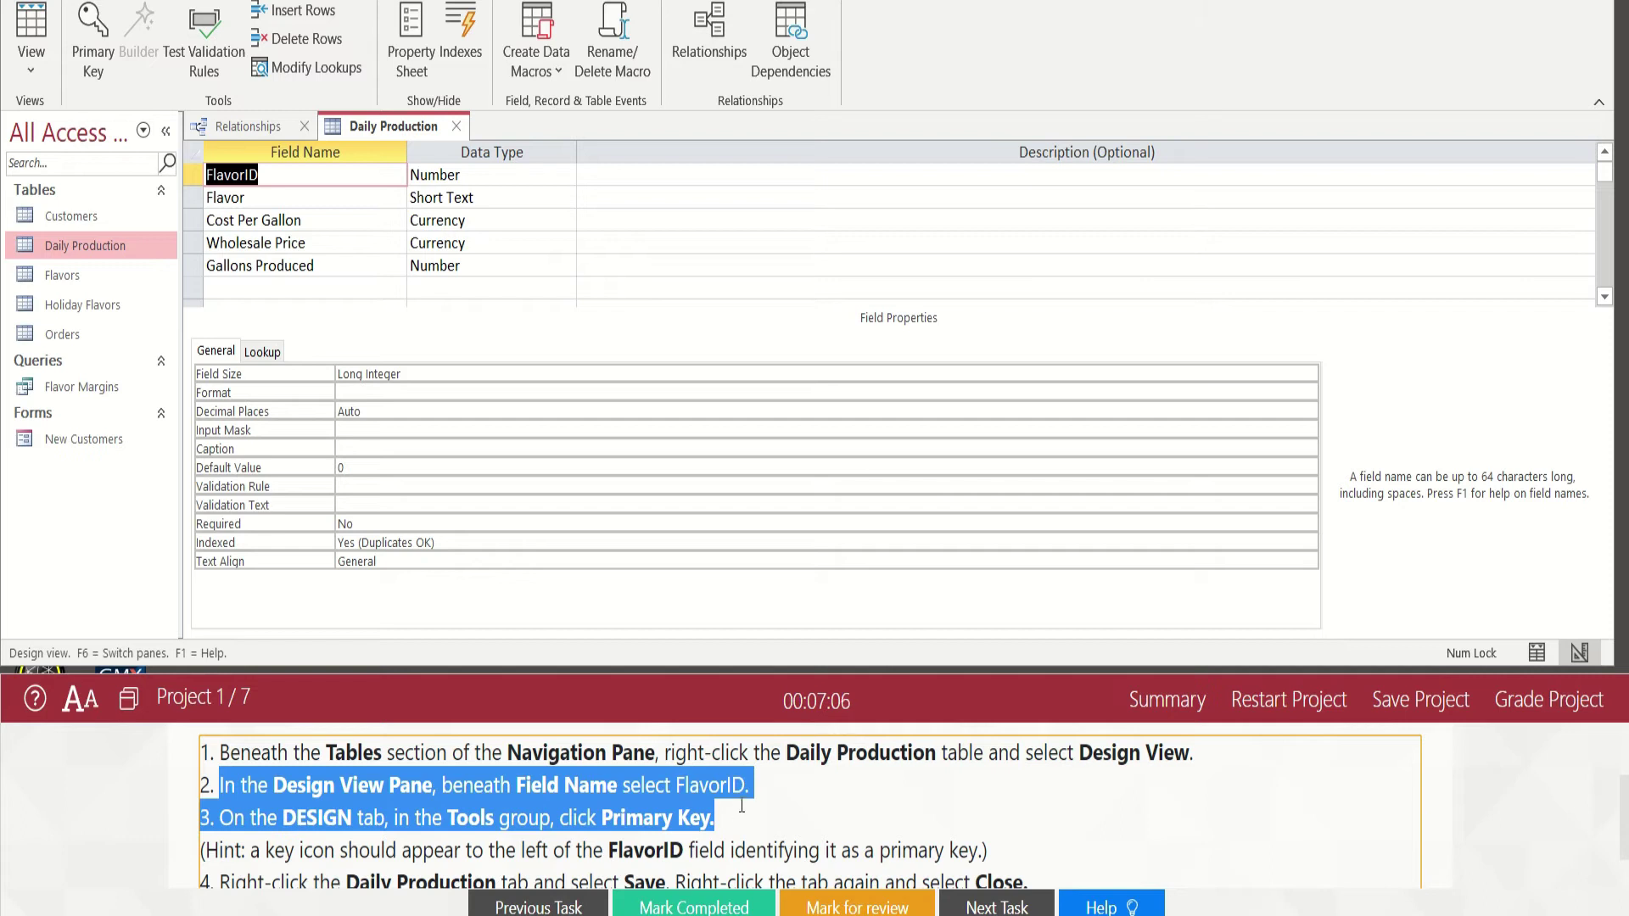
{"action": "left_click", "coordinate": [266, 175]}
{"action": "left_click", "coordinate": [252, 840]}
{"action": "left_click_drag", "start_coordinate": [221, 817], "coordinate": [730, 830]}
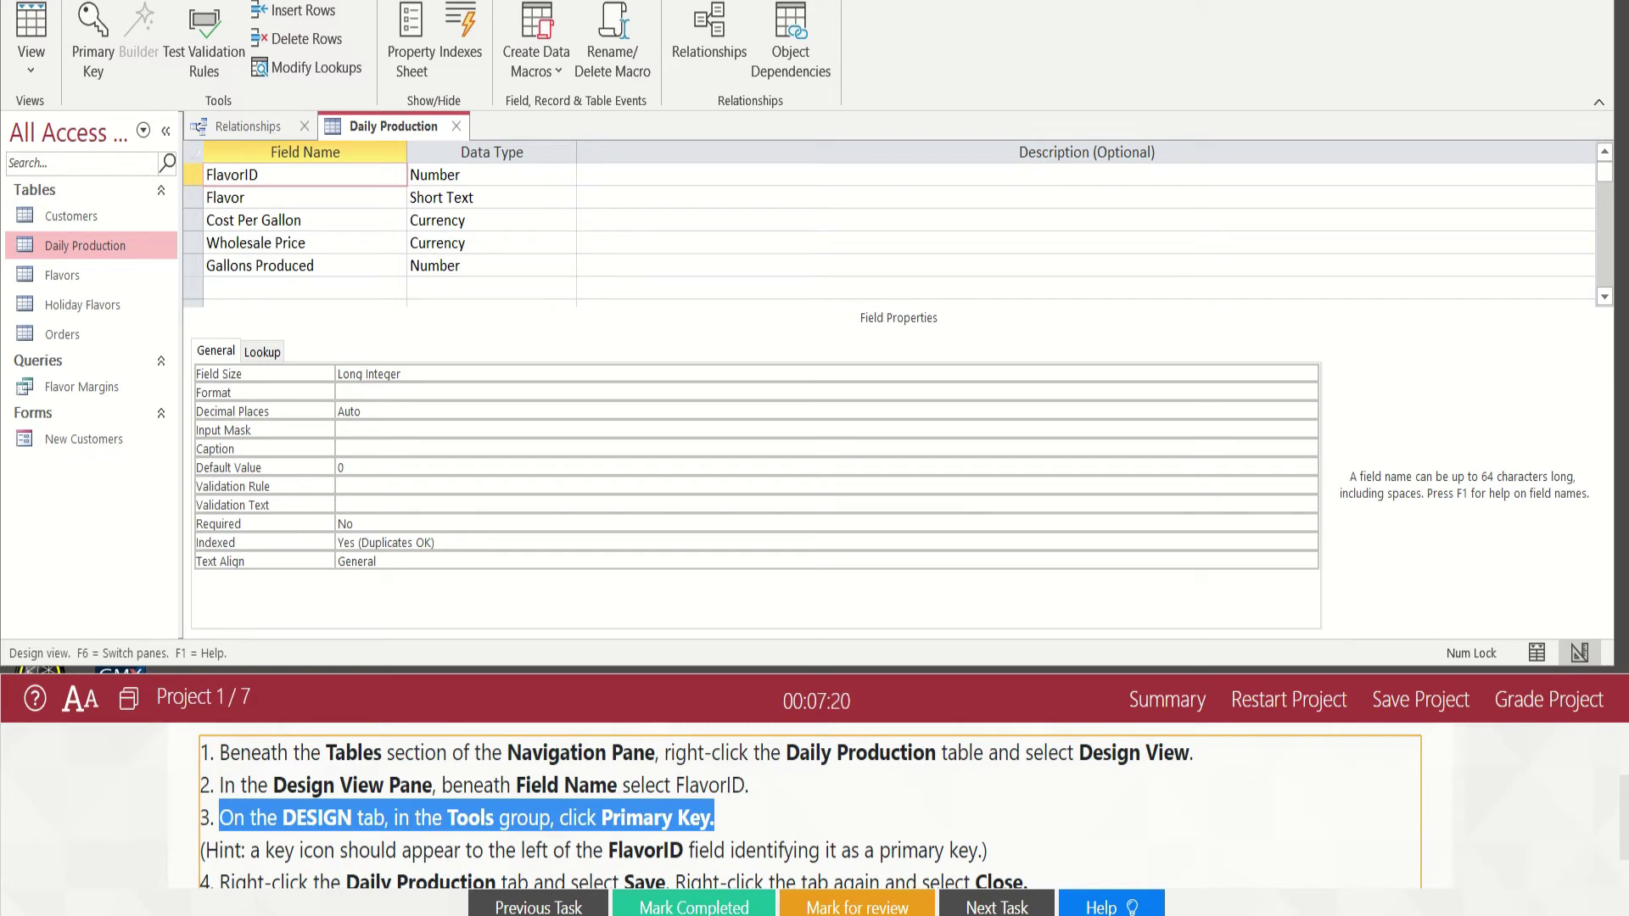
{"action": "left_click", "coordinate": [95, 41]}
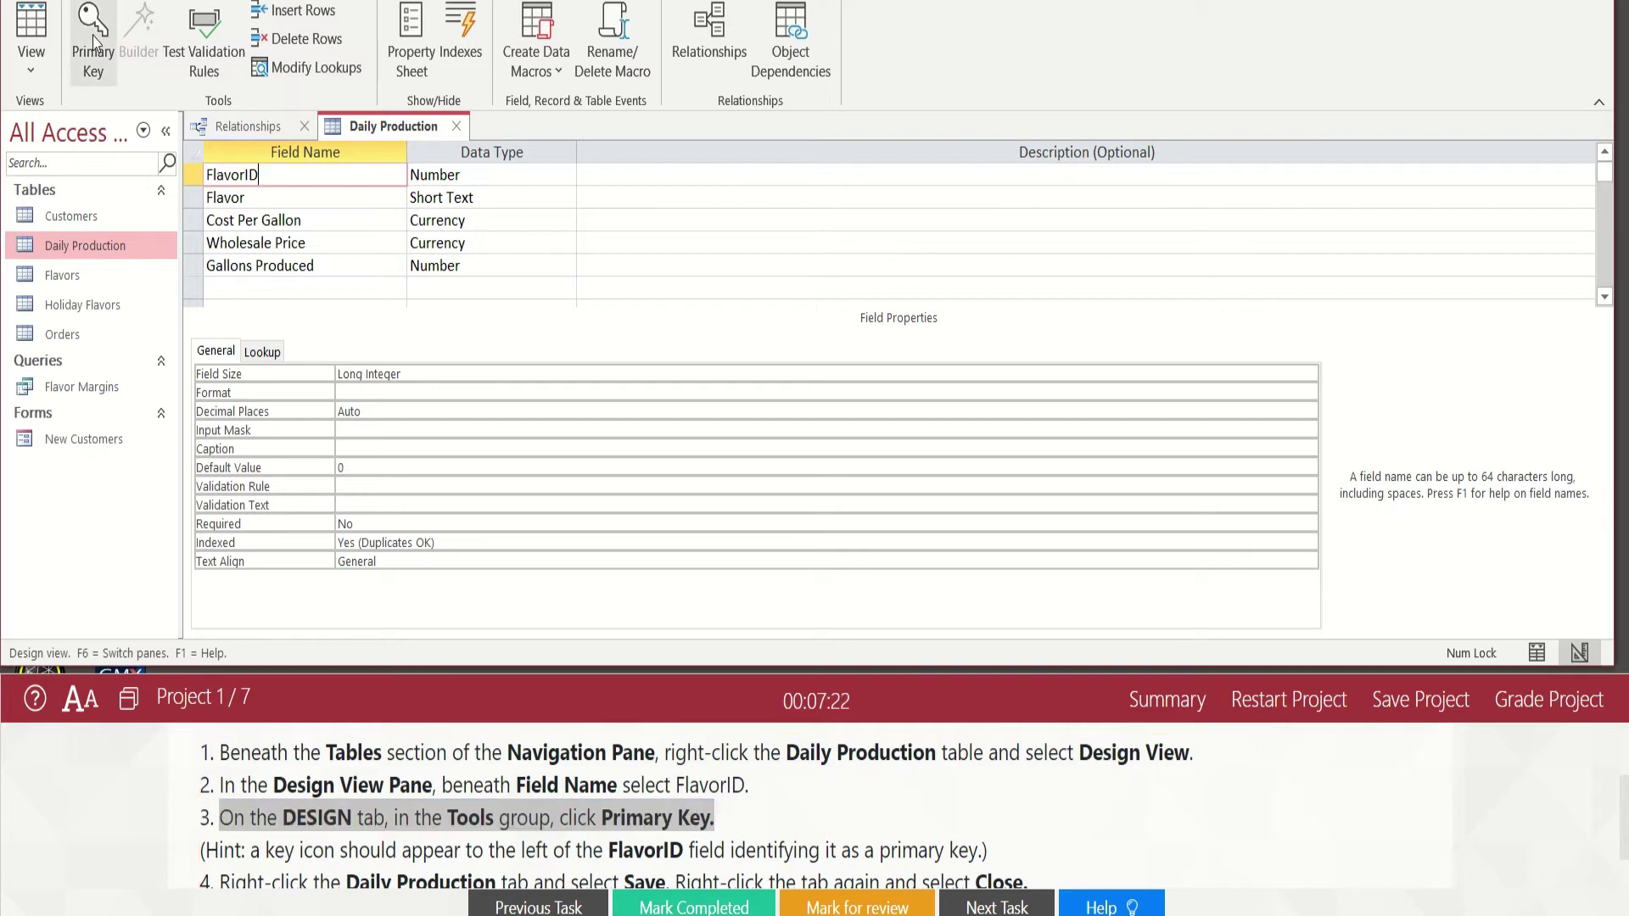
{"action": "left_click", "coordinate": [103, 35]}
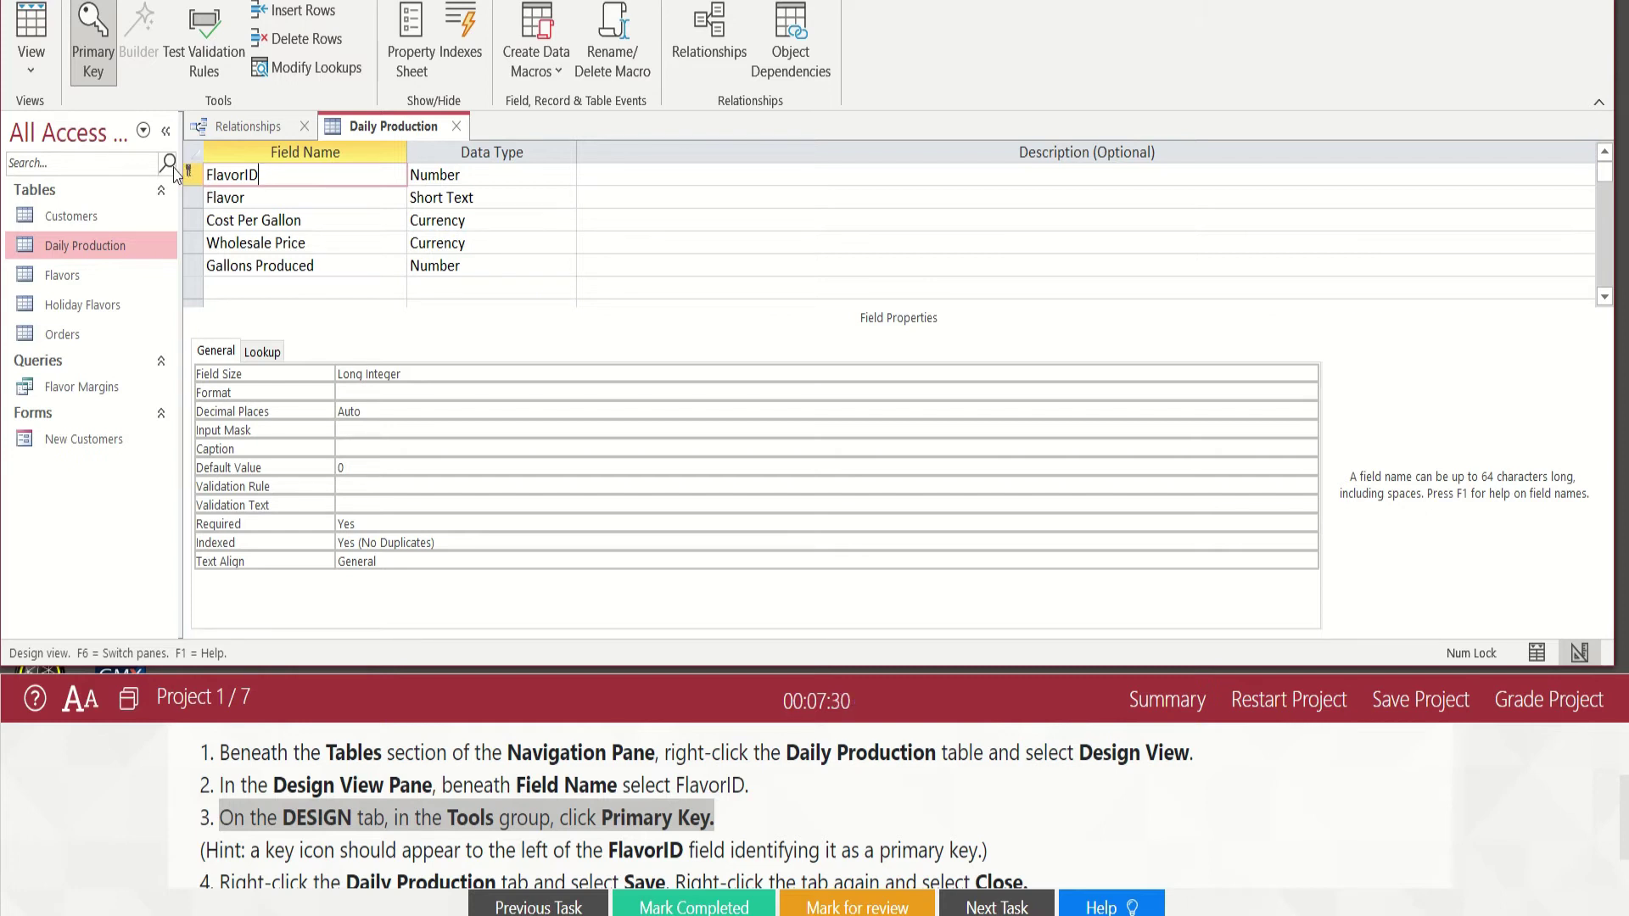
{"action": "left_click_drag", "start_coordinate": [220, 850], "coordinate": [983, 846]}
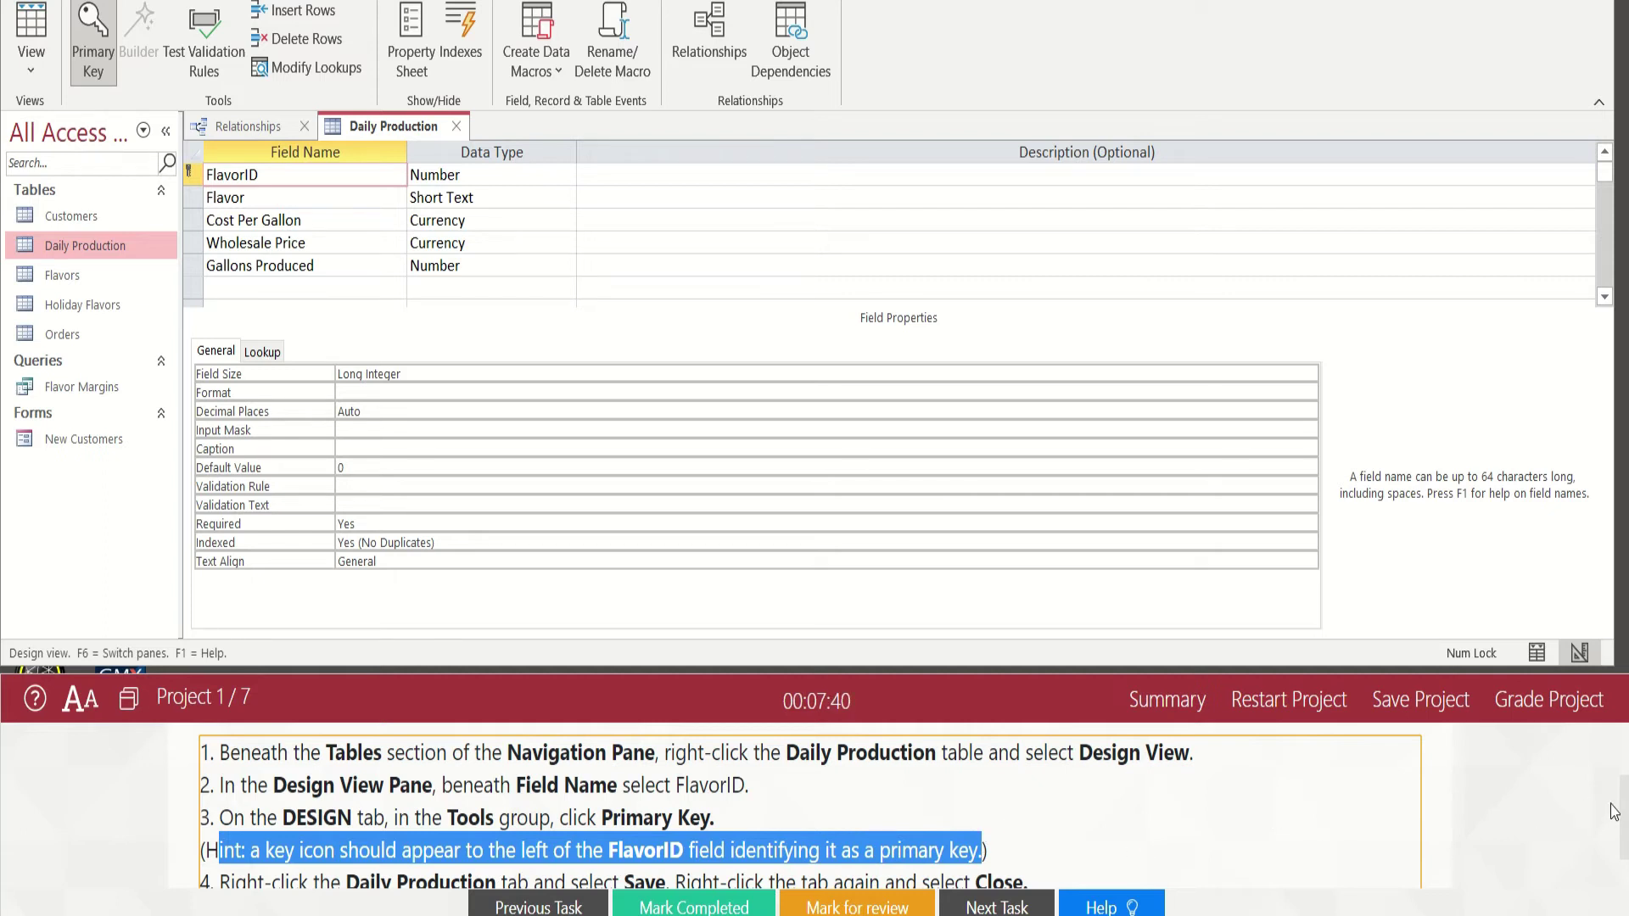
- Save and close the Daily Production table, and close the Relationships window as well
{"action": "scroll", "coordinate": [1625, 823], "scroll_direction": "down", "scroll_amount": 2}
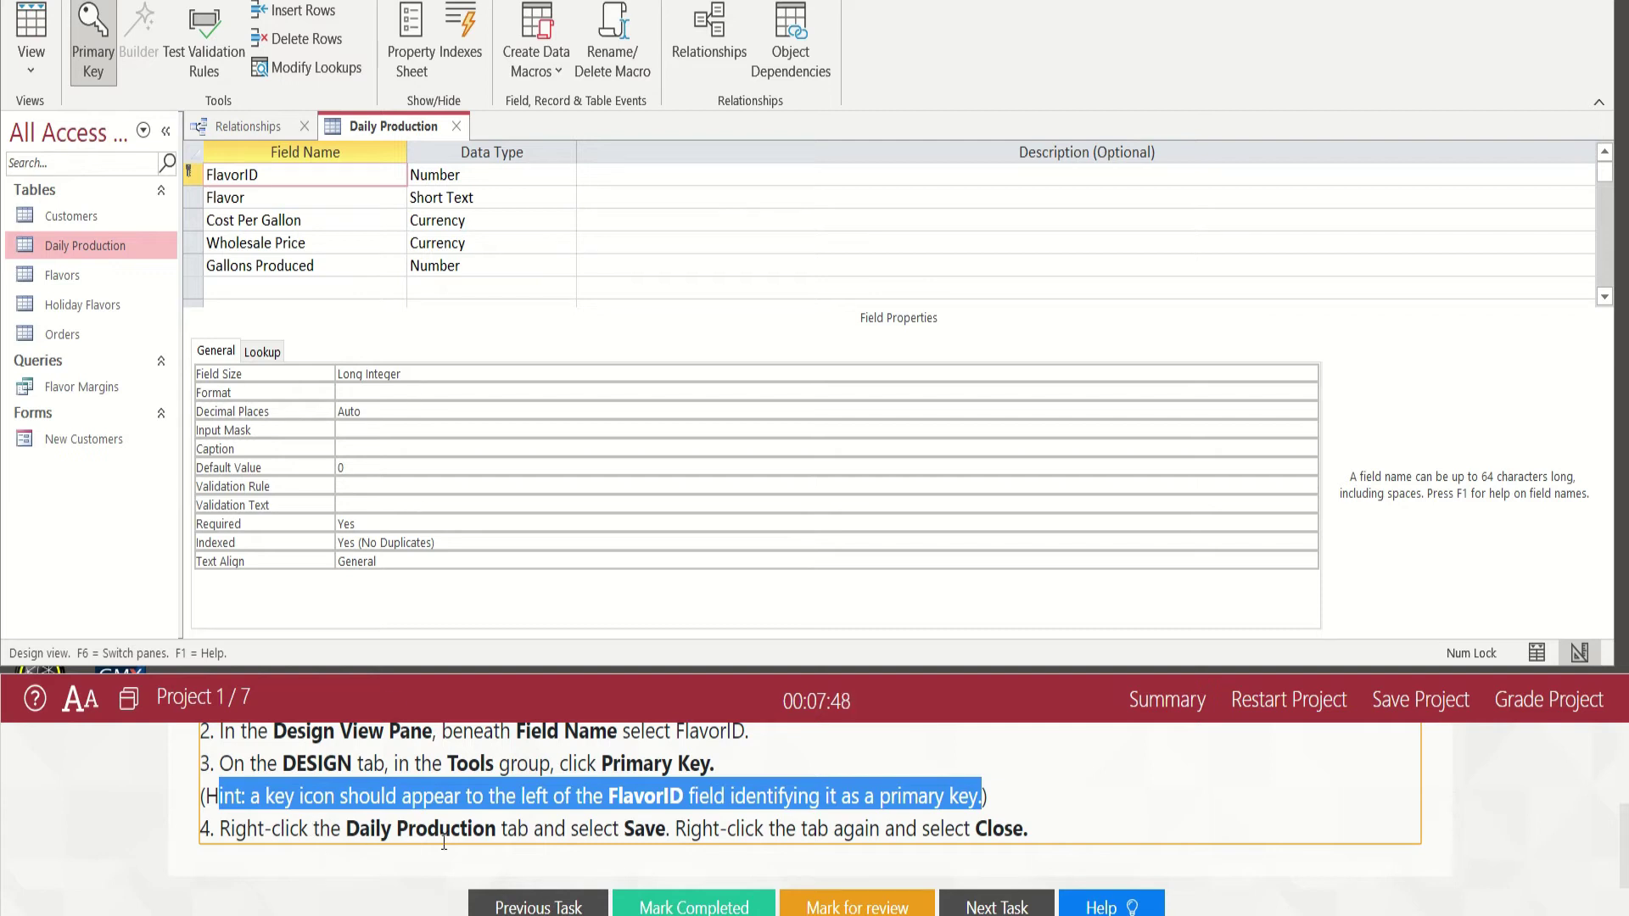
{"action": "right_click", "coordinate": [395, 136]}
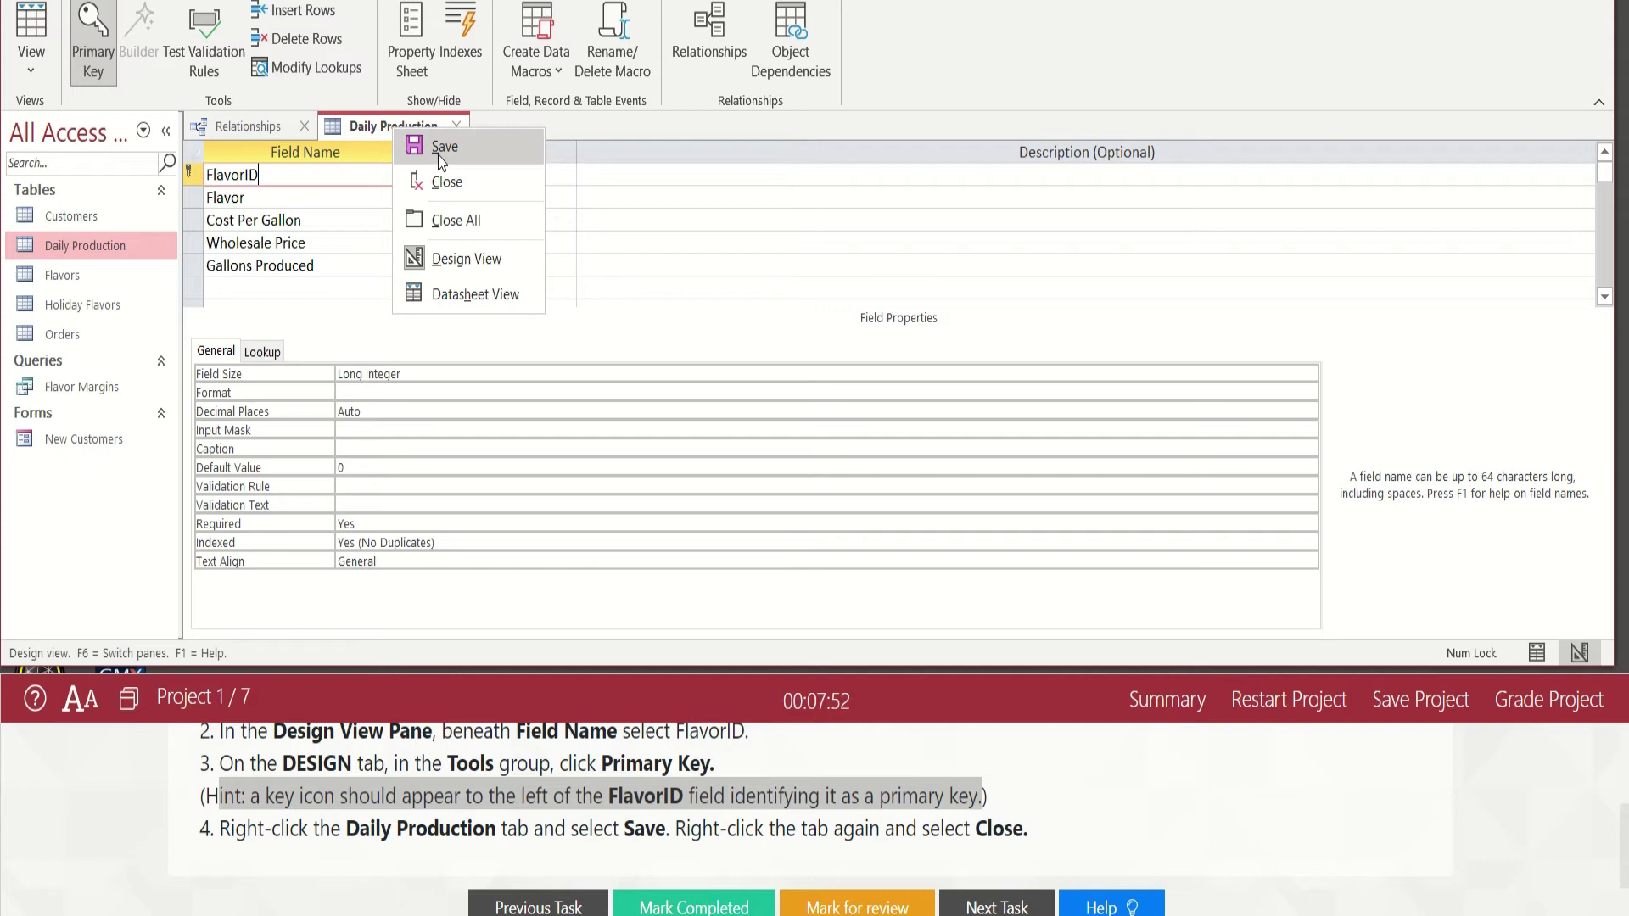
{"action": "left_click", "coordinate": [440, 161]}
{"action": "right_click", "coordinate": [419, 129]}
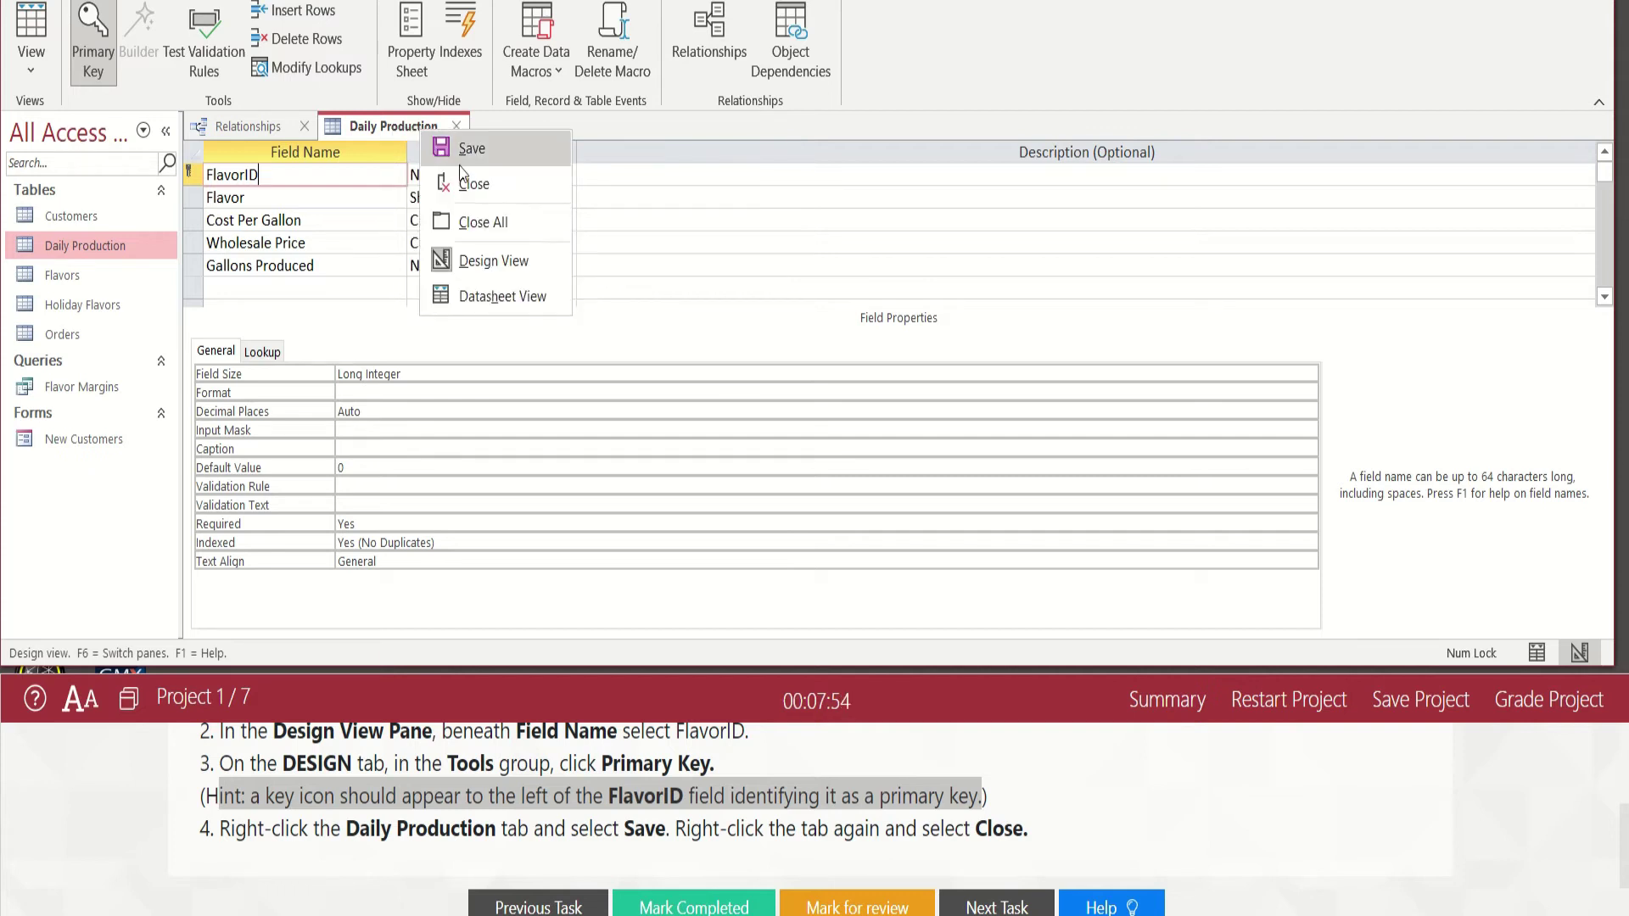
{"action": "left_click", "coordinate": [465, 176]}
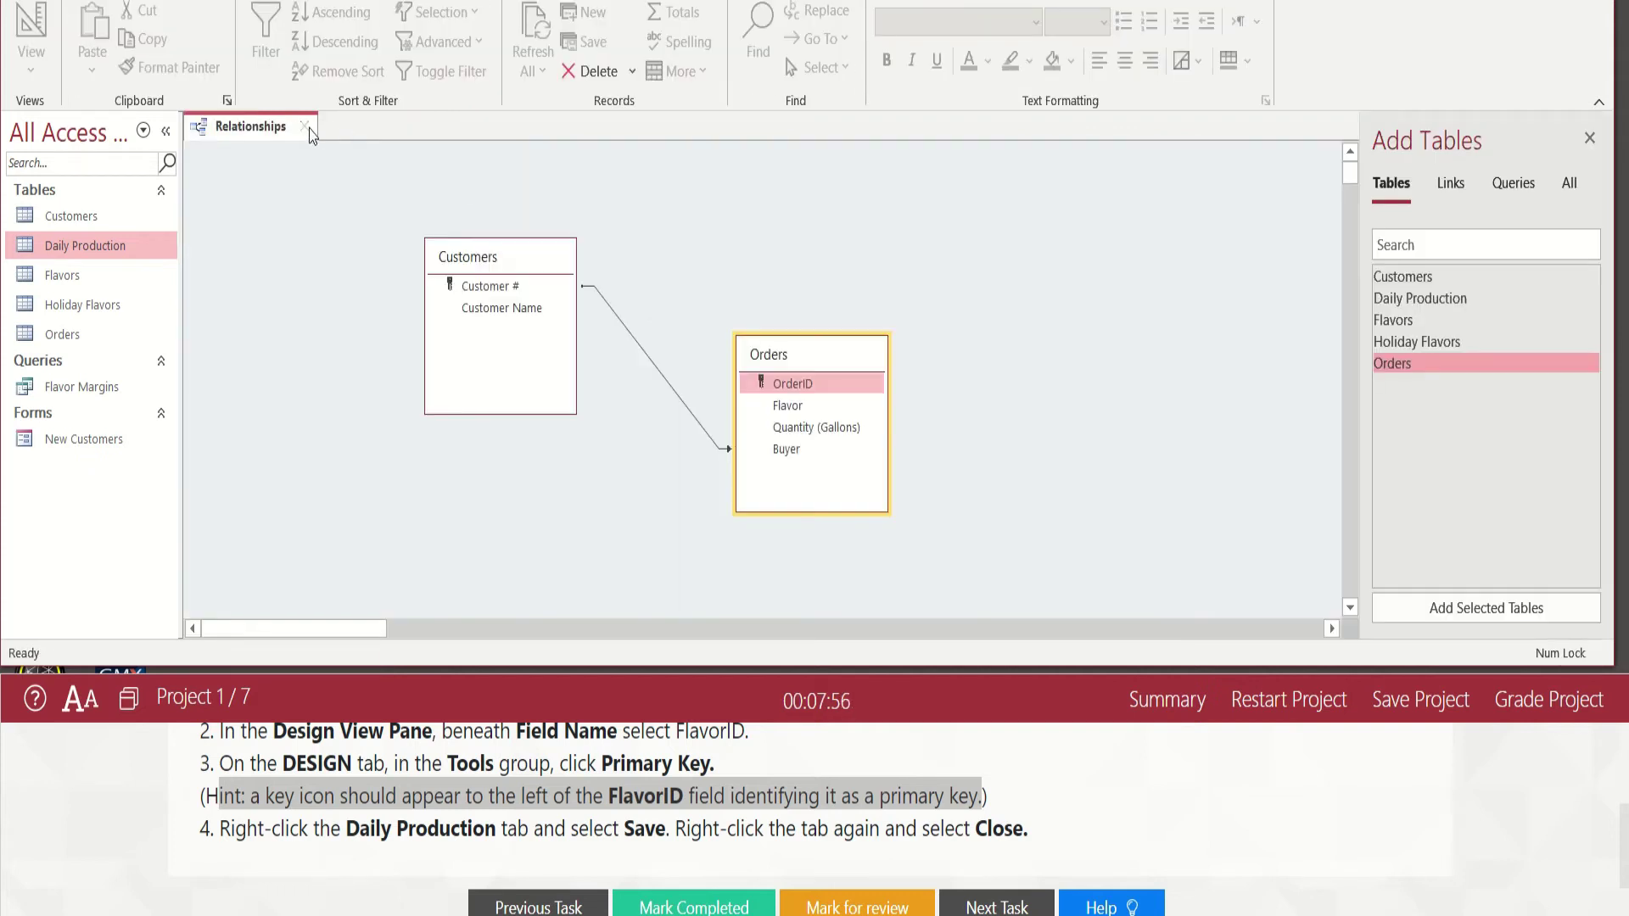
{"action": "left_click", "coordinate": [305, 127]}
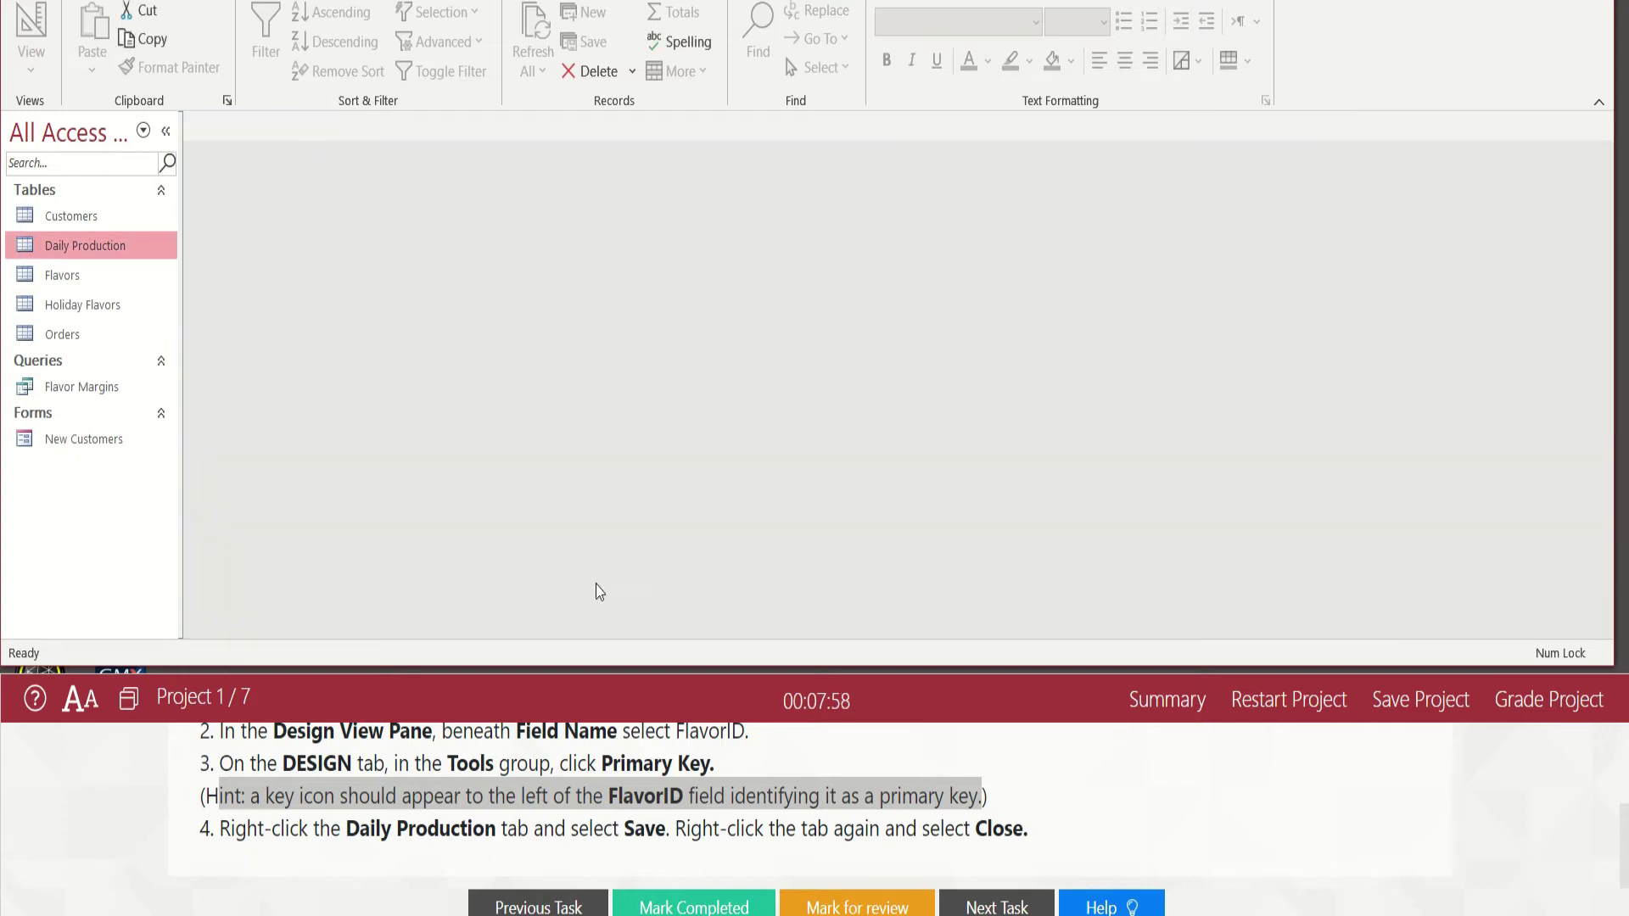
- Mark Task 2 as completed and bring up the Task 3 instructions
{"action": "left_click", "coordinate": [727, 908]}
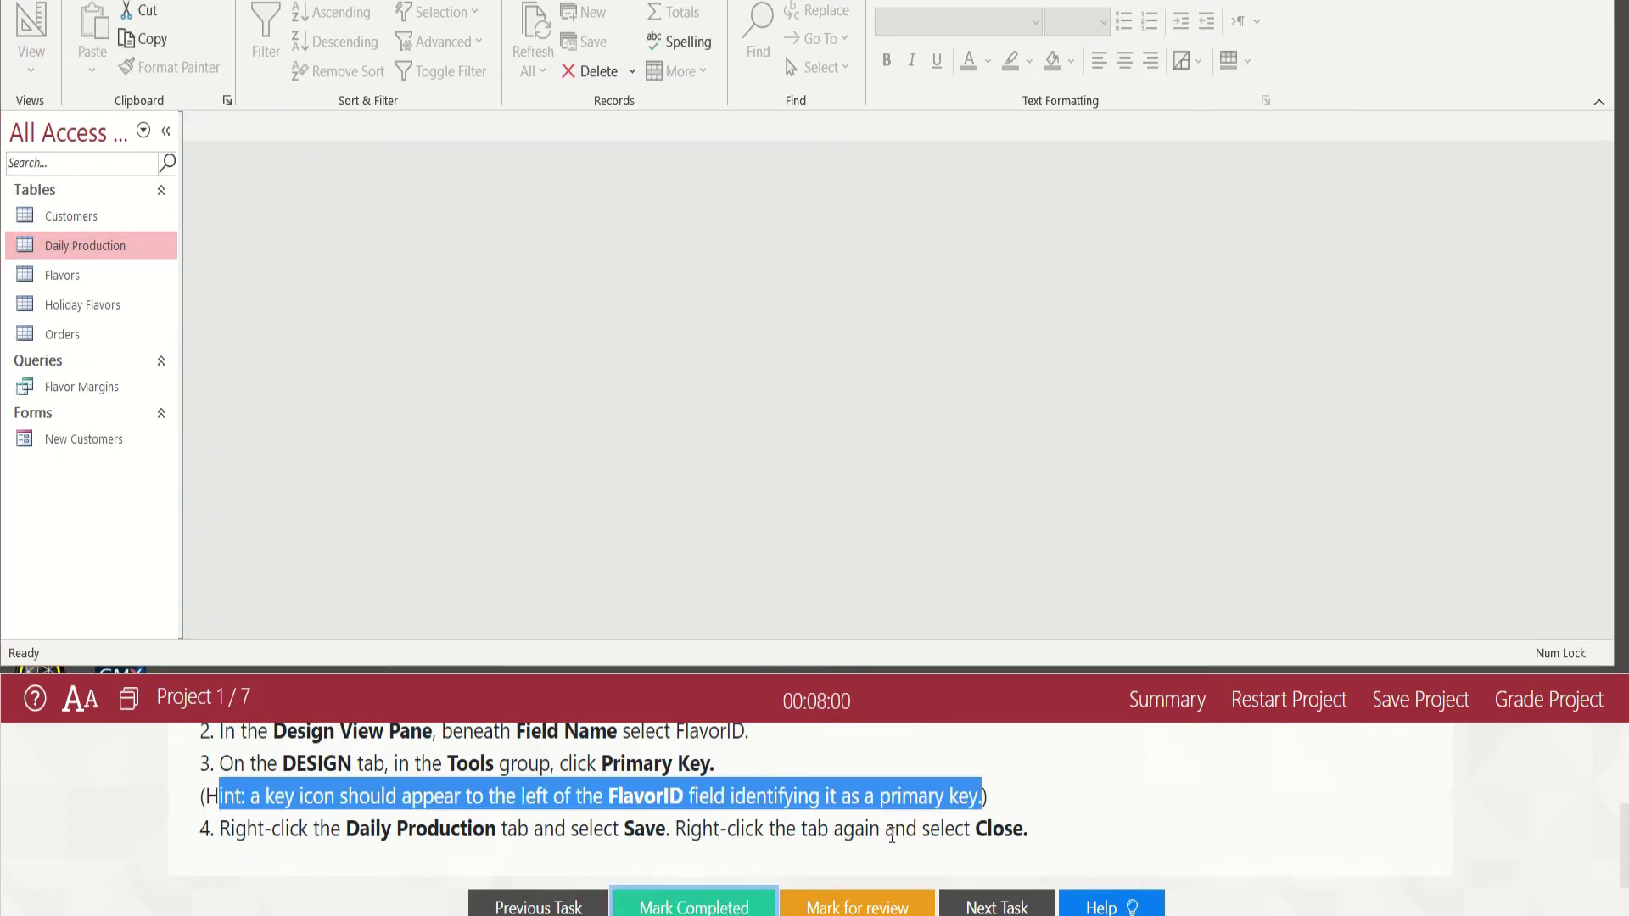
{"action": "left_click", "coordinate": [757, 752]}
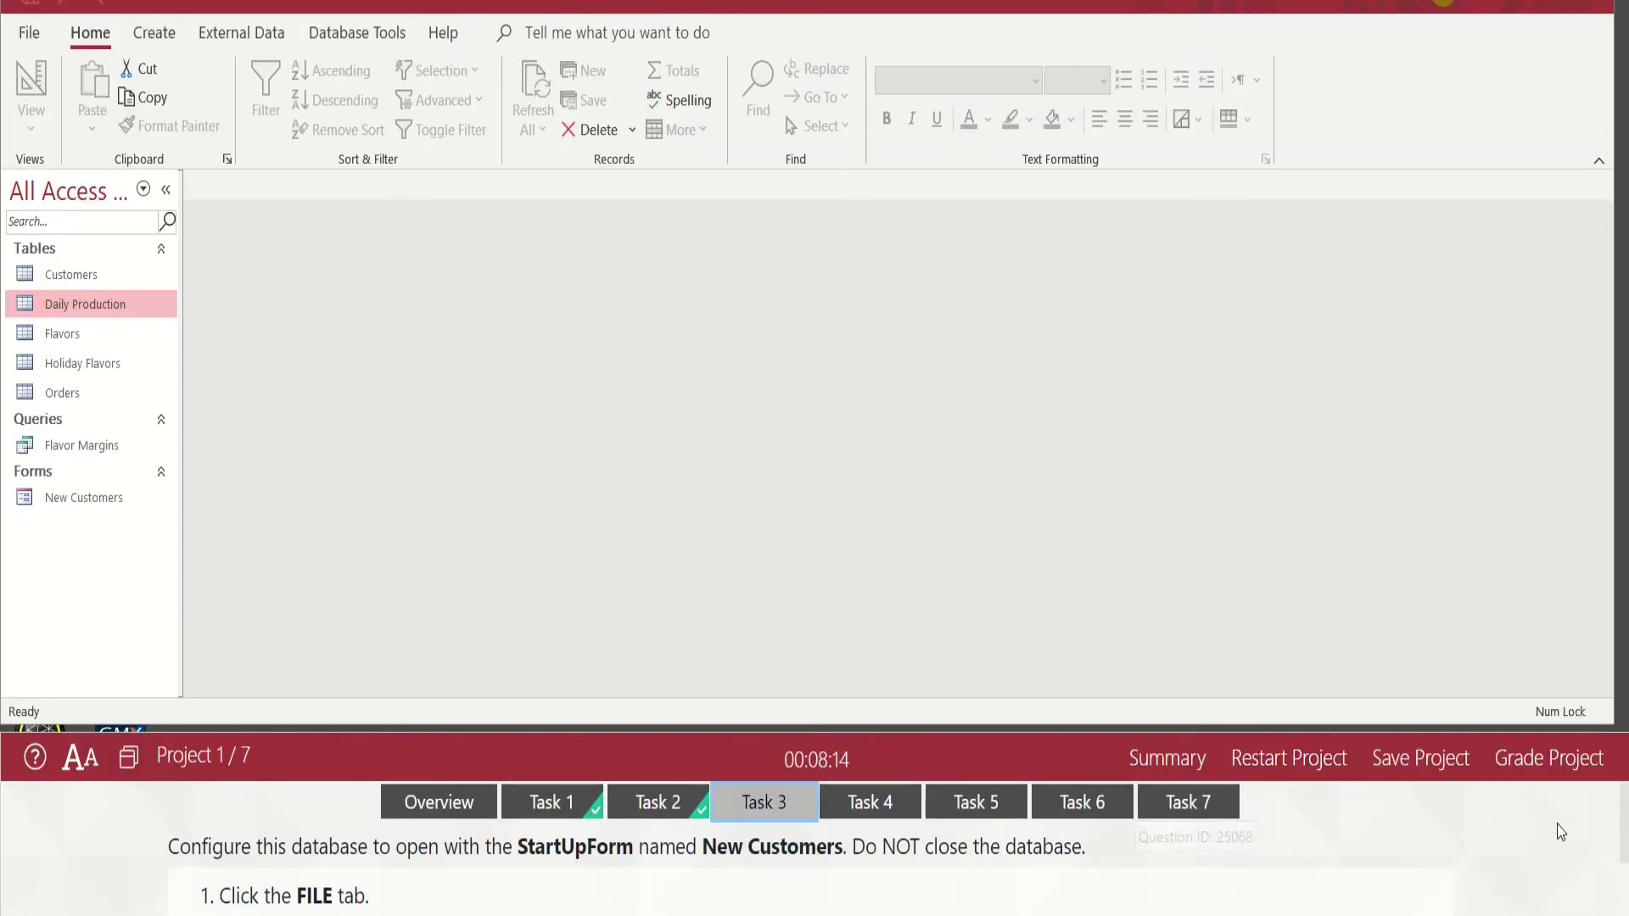
{"action": "scroll", "coordinate": [1622, 861], "scroll_direction": "down", "scroll_amount": 1}
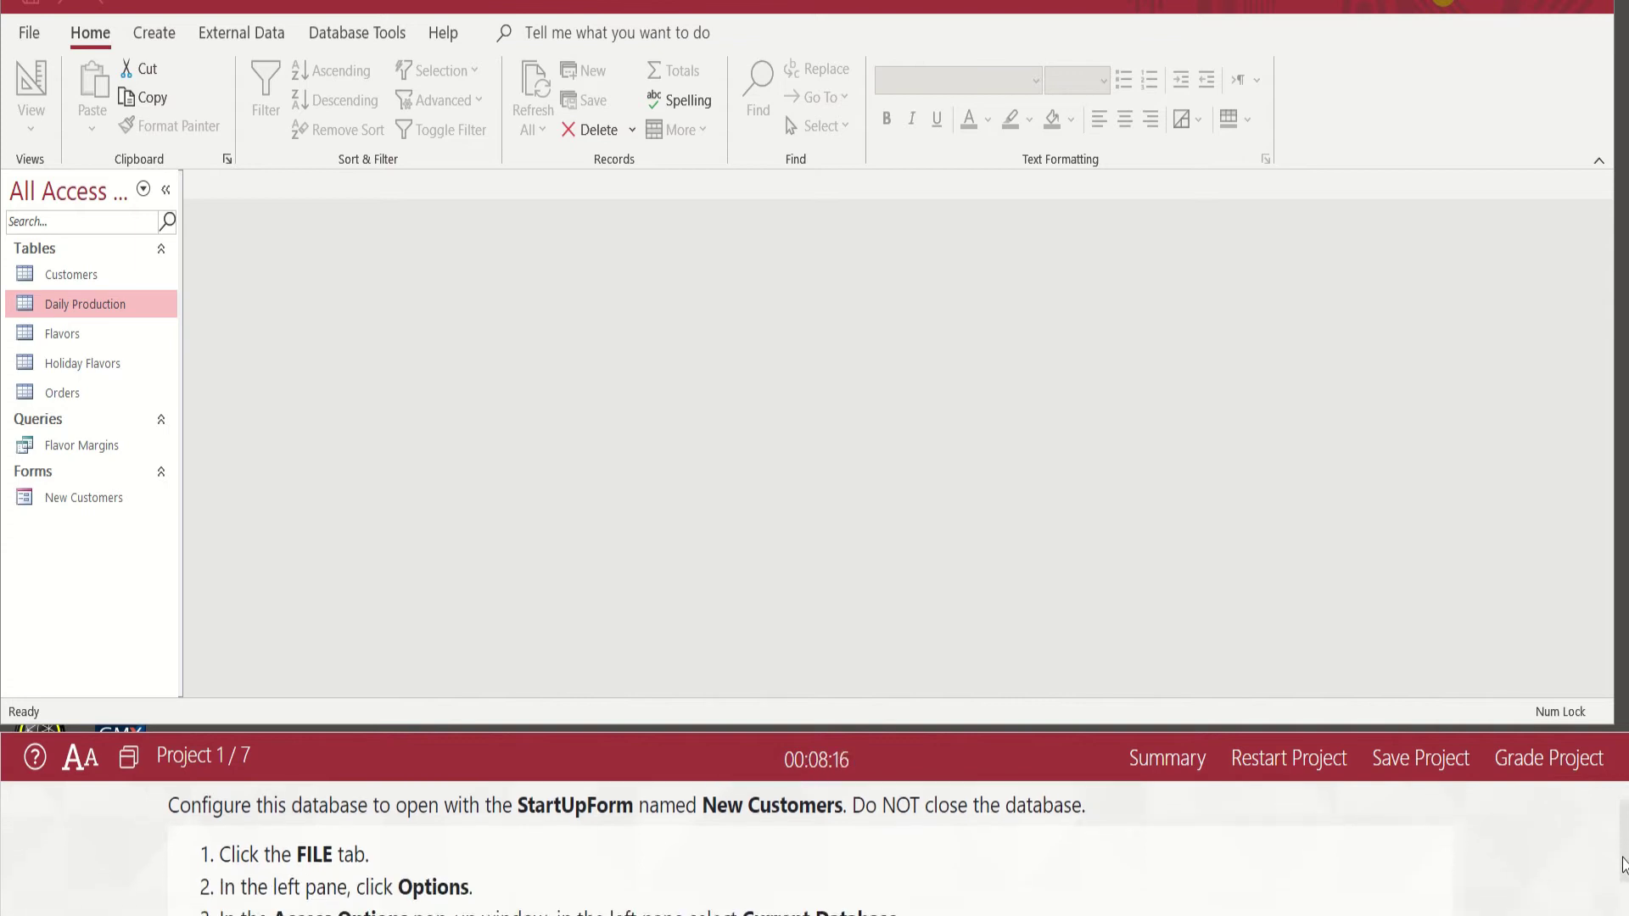
{"action": "scroll", "coordinate": [1484, 860], "scroll_direction": "down", "scroll_amount": 1}
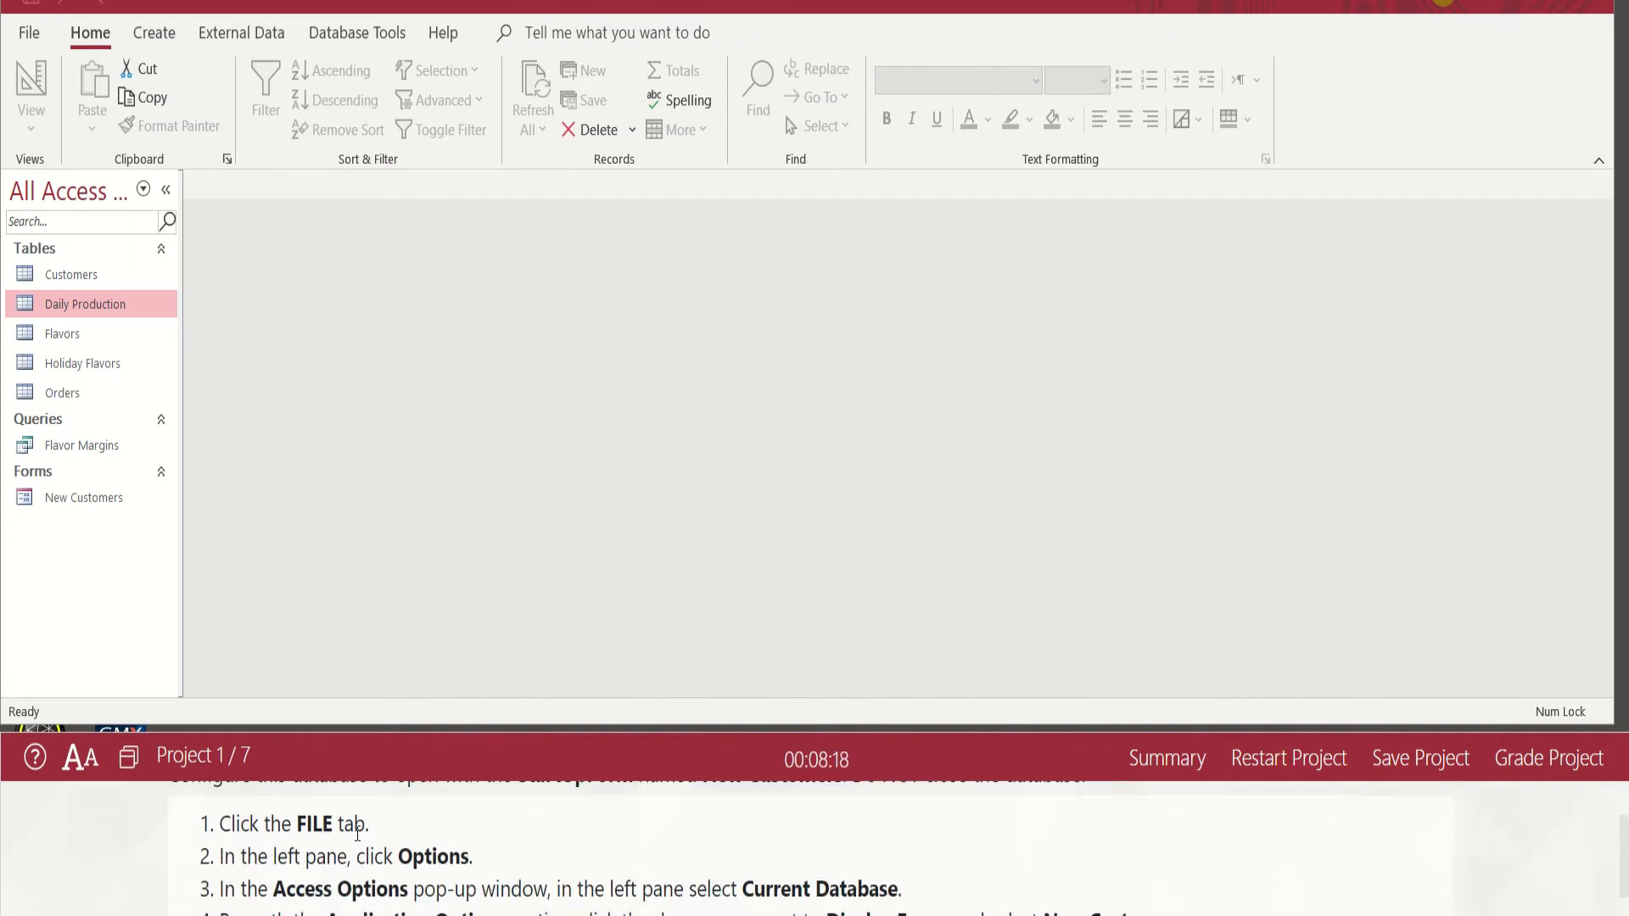
- Open the Access Options at the Current Database settings
{"action": "left_click", "coordinate": [30, 34]}
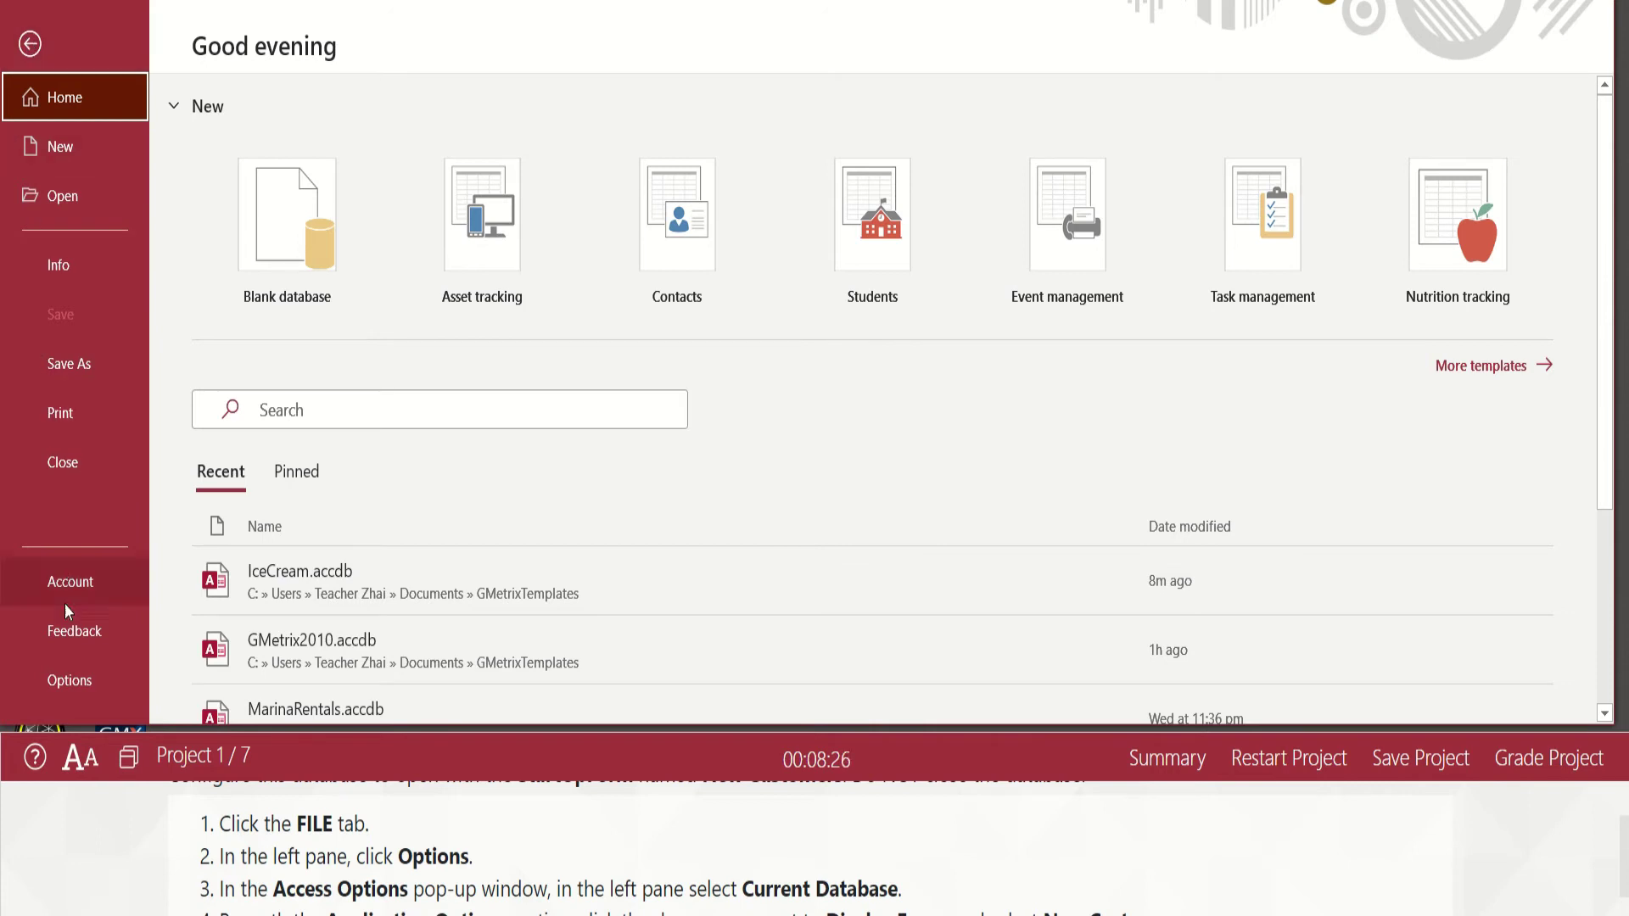
{"action": "left_click", "coordinate": [75, 683]}
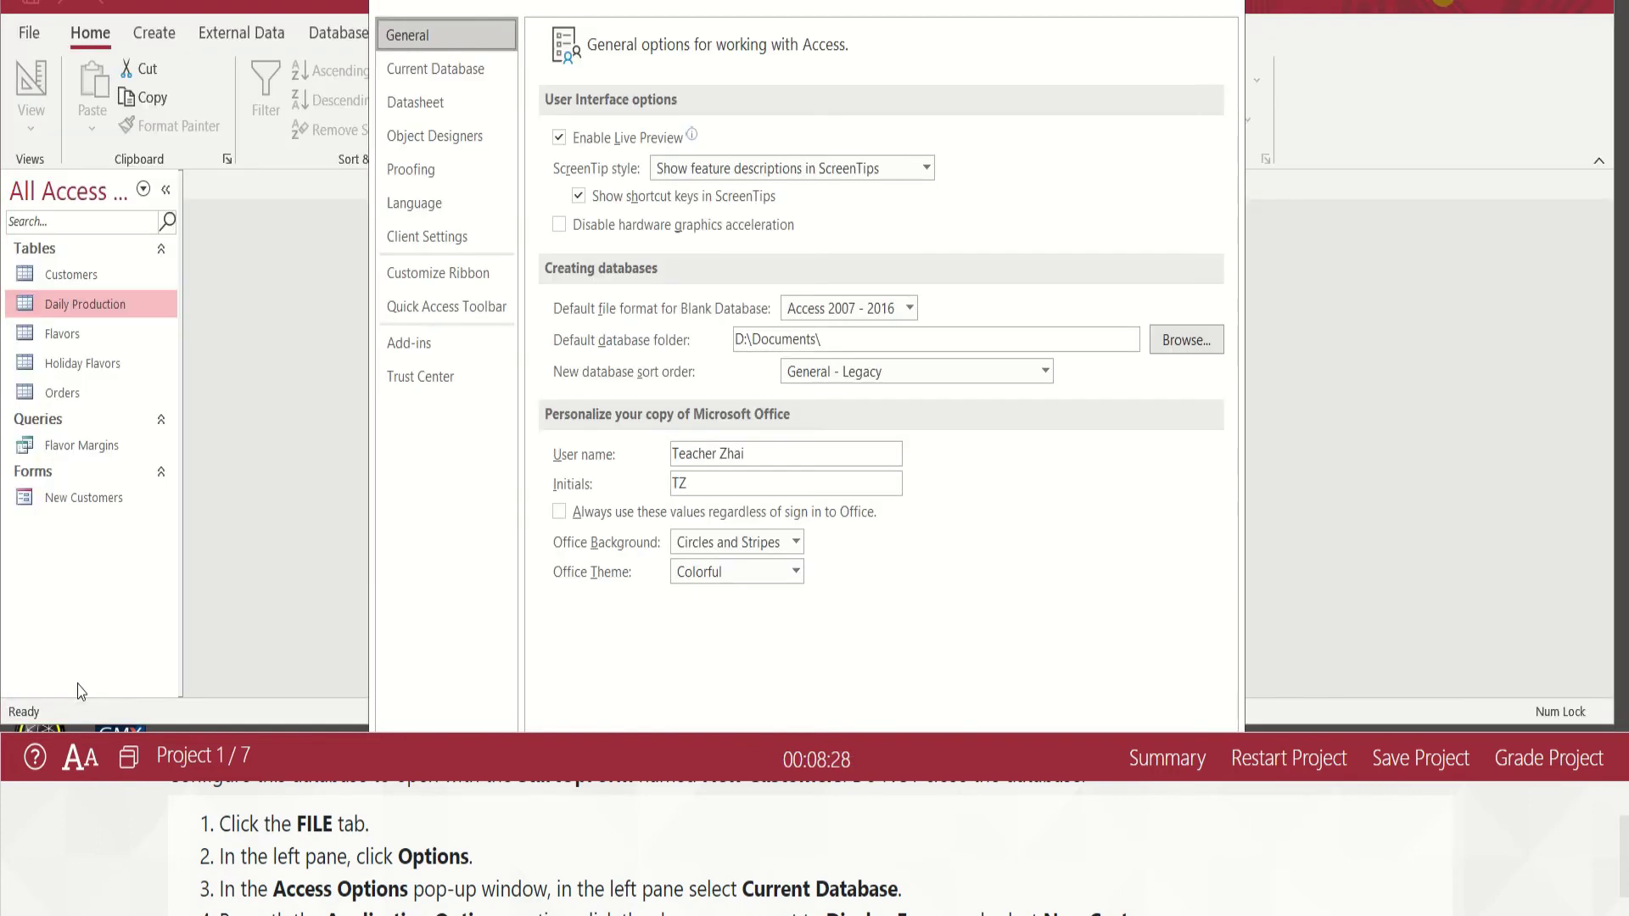
{"action": "left_click_drag", "start_coordinate": [259, 889], "coordinate": [887, 889]}
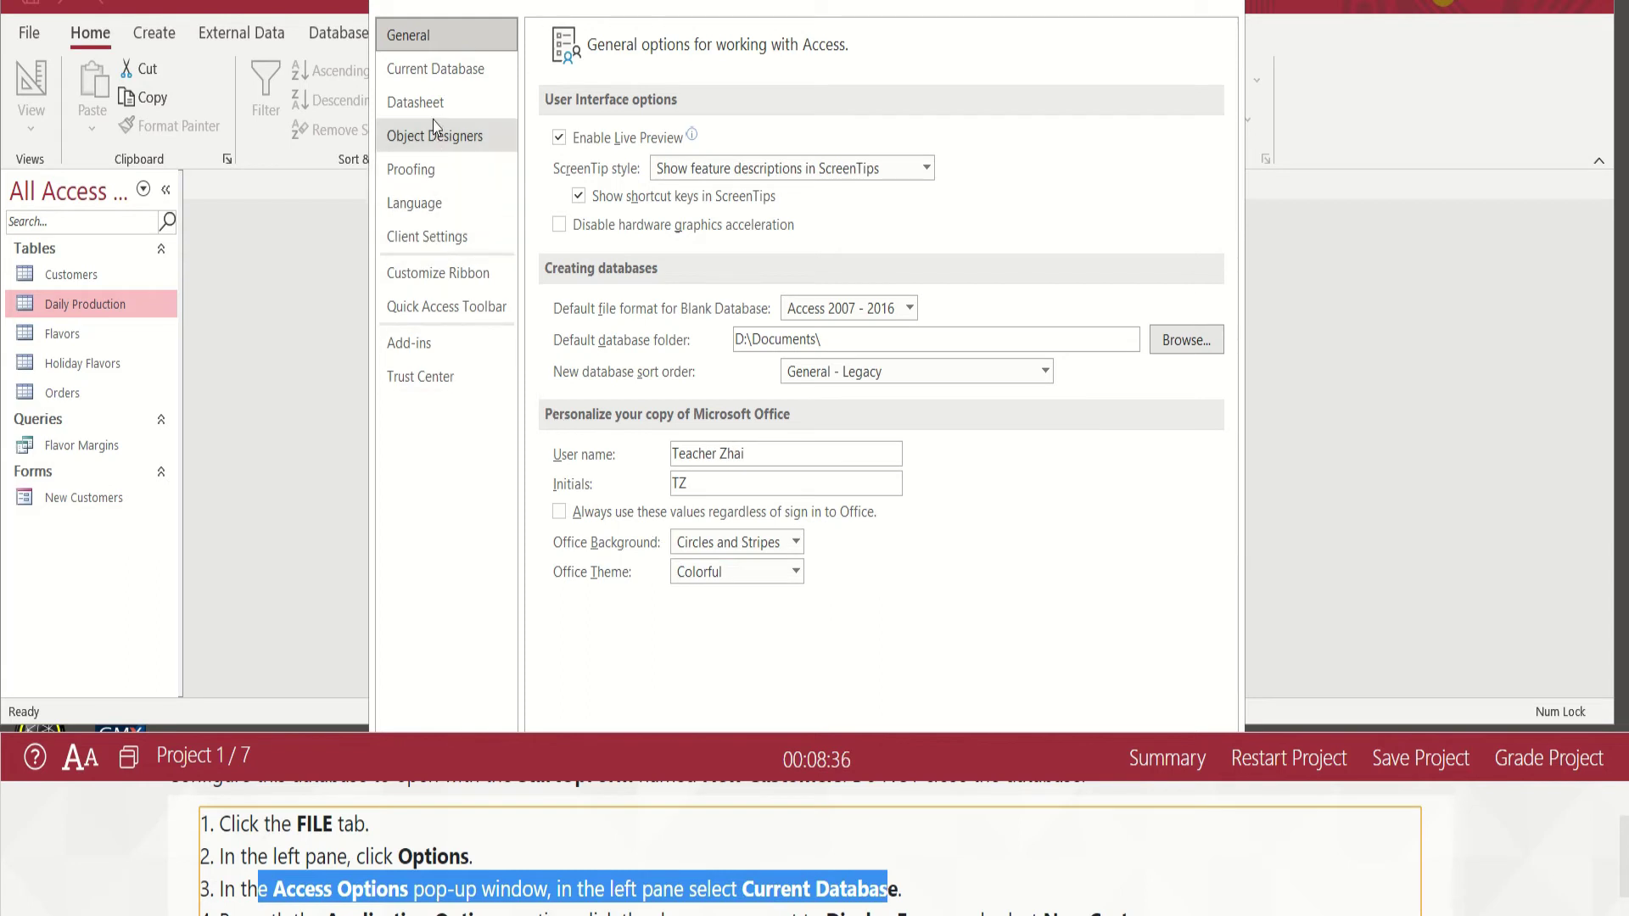
{"action": "left_click", "coordinate": [442, 80]}
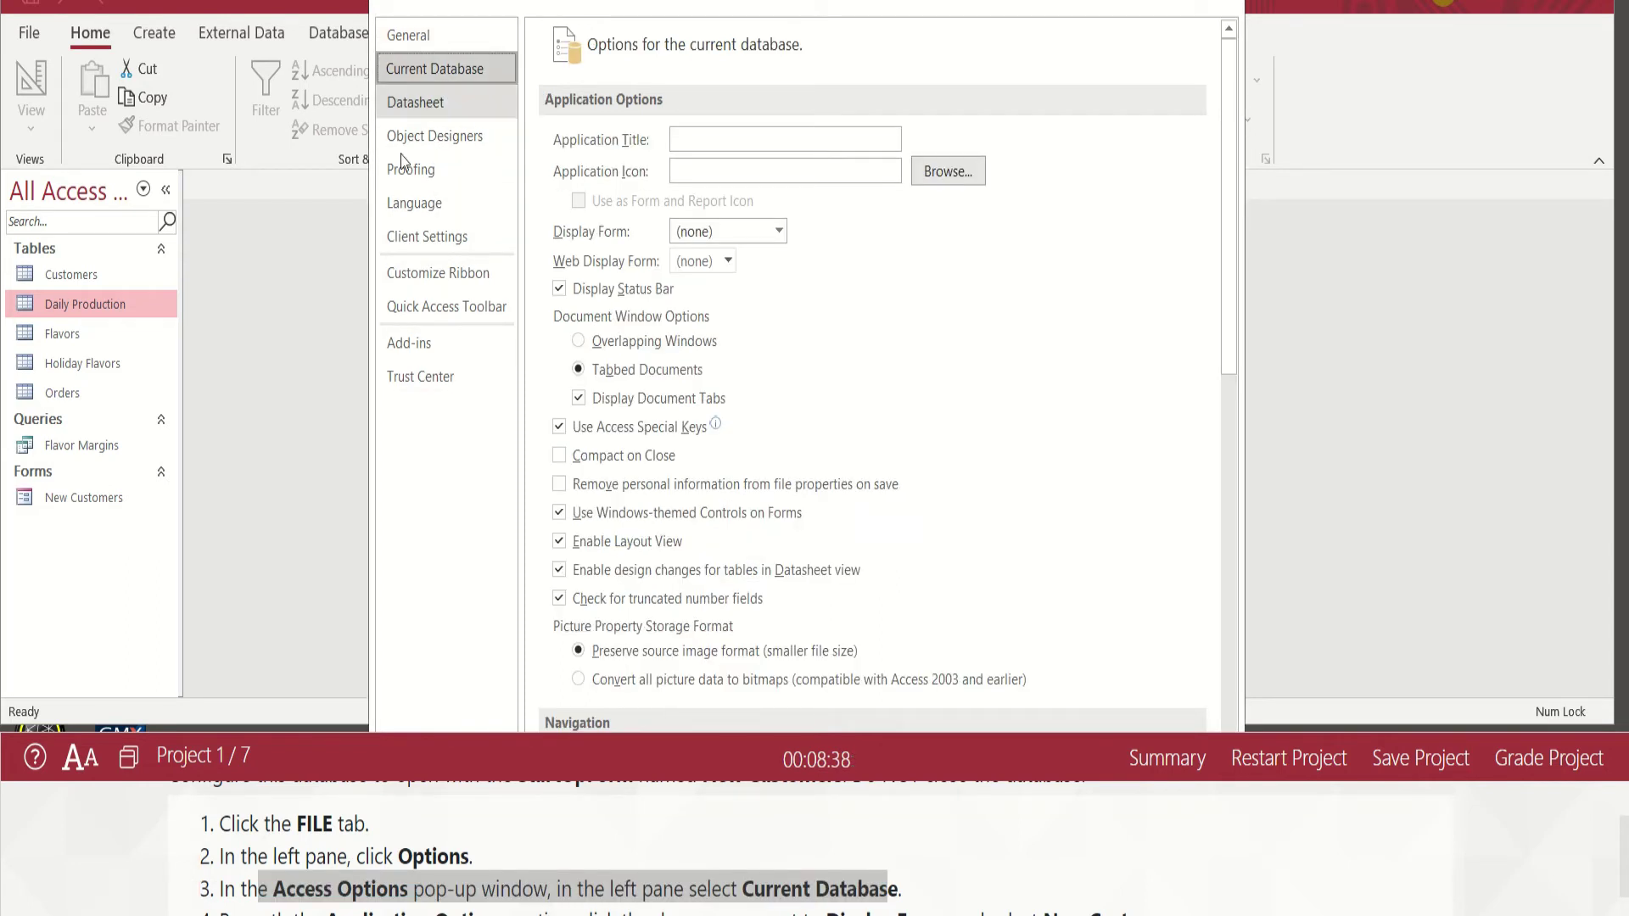
- Set the database's Display Form to New Customers, as the Task 3 instructions require
{"action": "left_click_drag", "start_coordinate": [1620, 848], "coordinate": [1625, 898]}
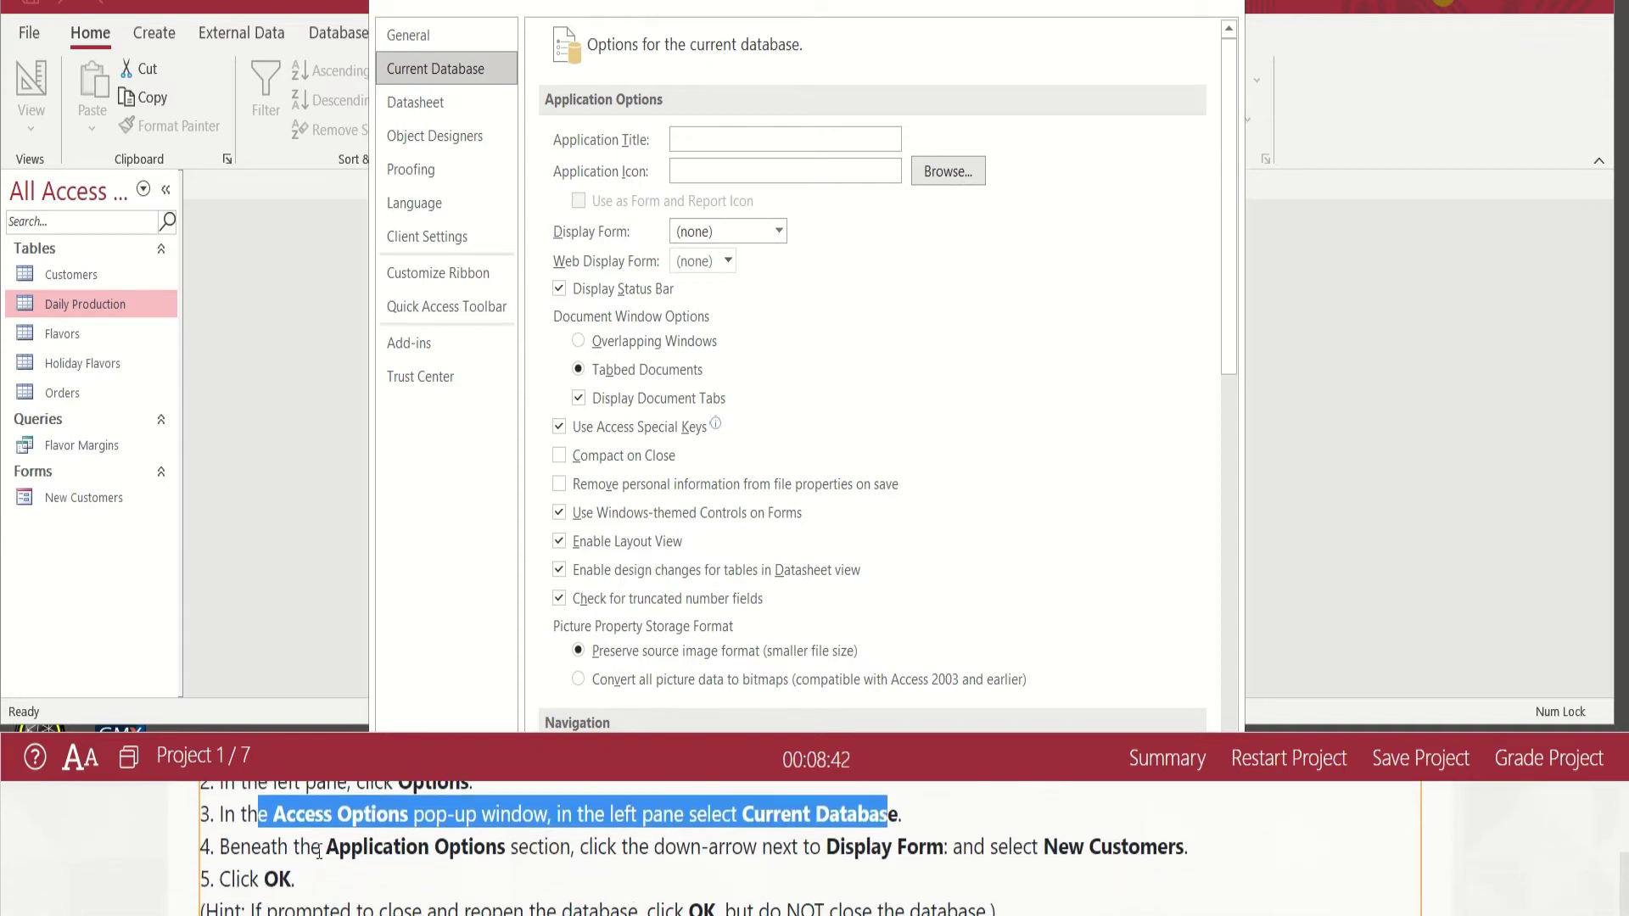
{"action": "left_click_drag", "start_coordinate": [338, 848], "coordinate": [945, 846]}
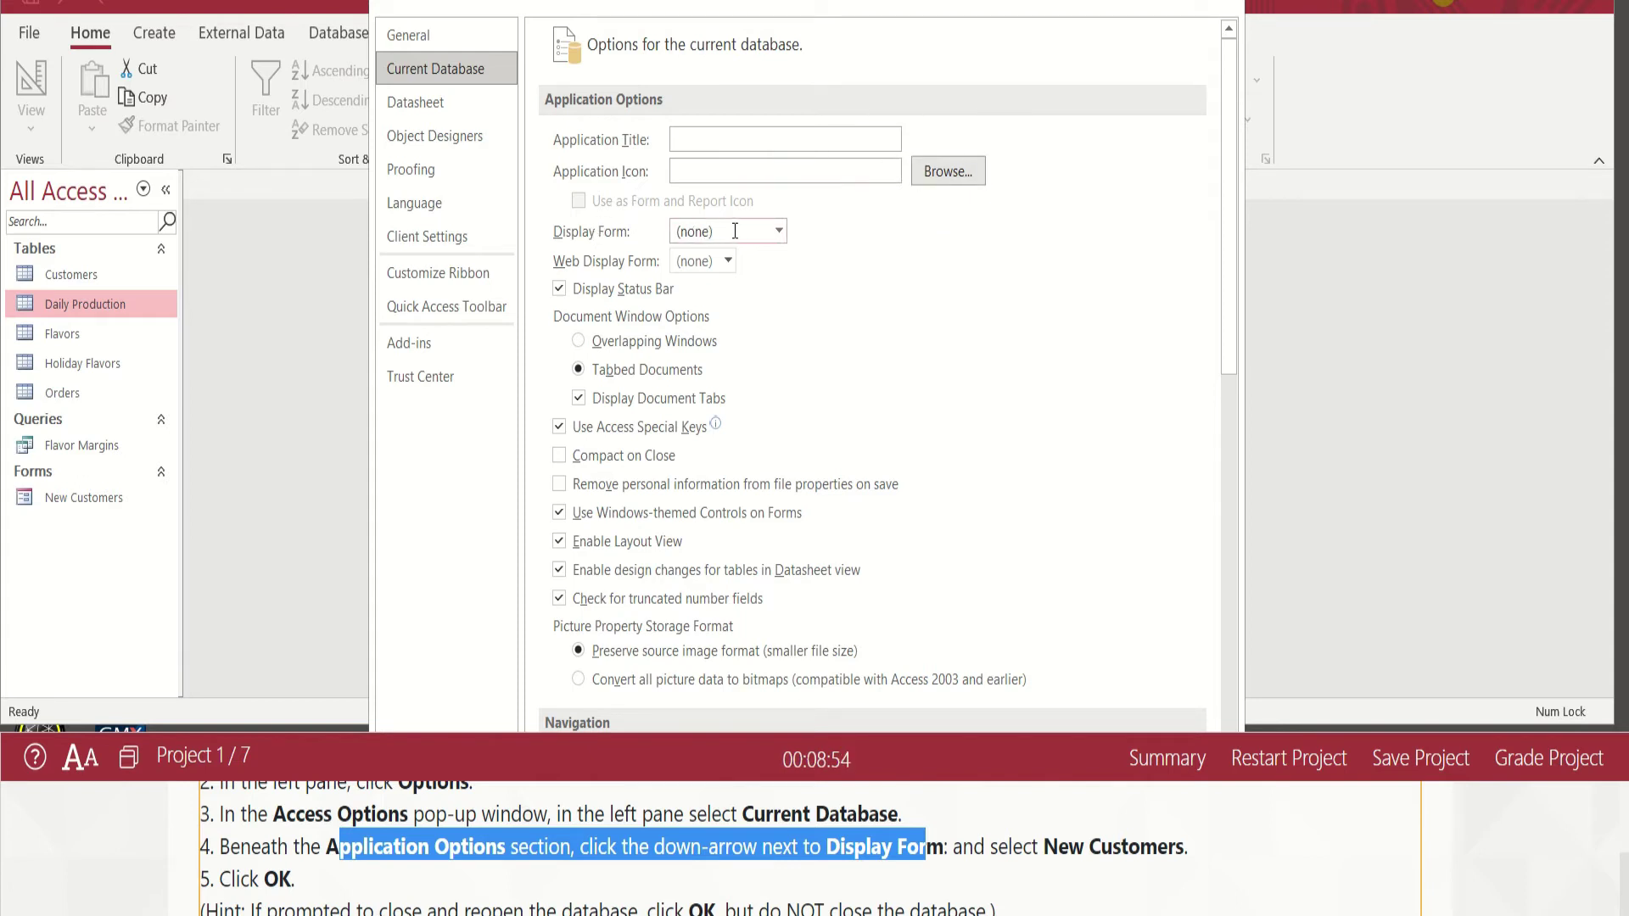
{"action": "left_click", "coordinate": [777, 233]}
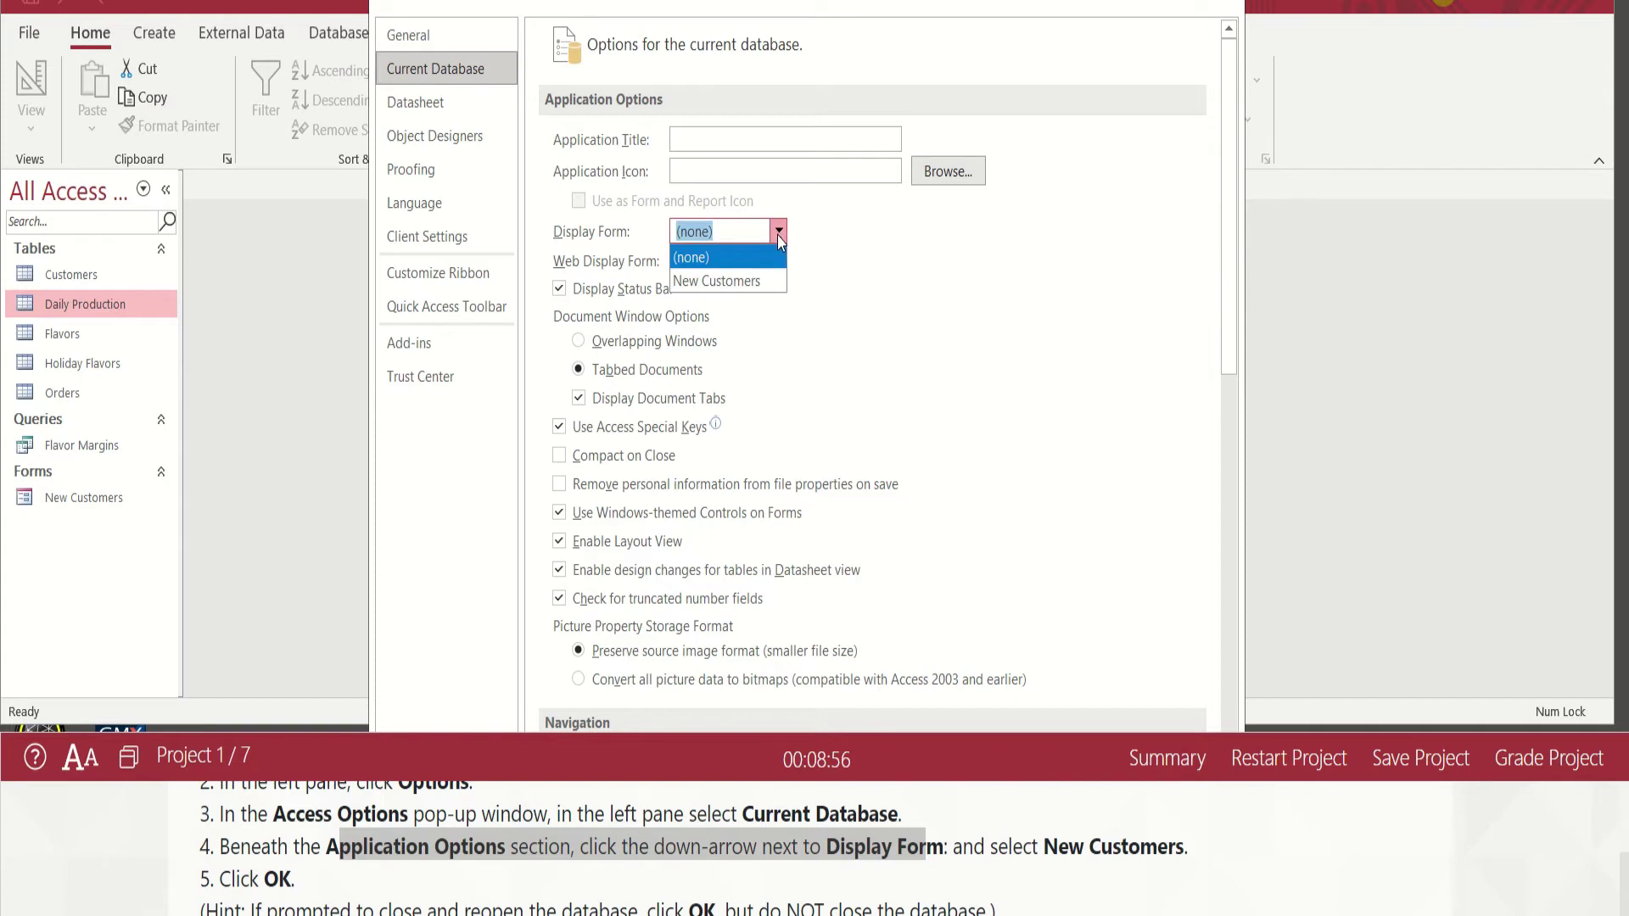
{"action": "left_click", "coordinate": [746, 283]}
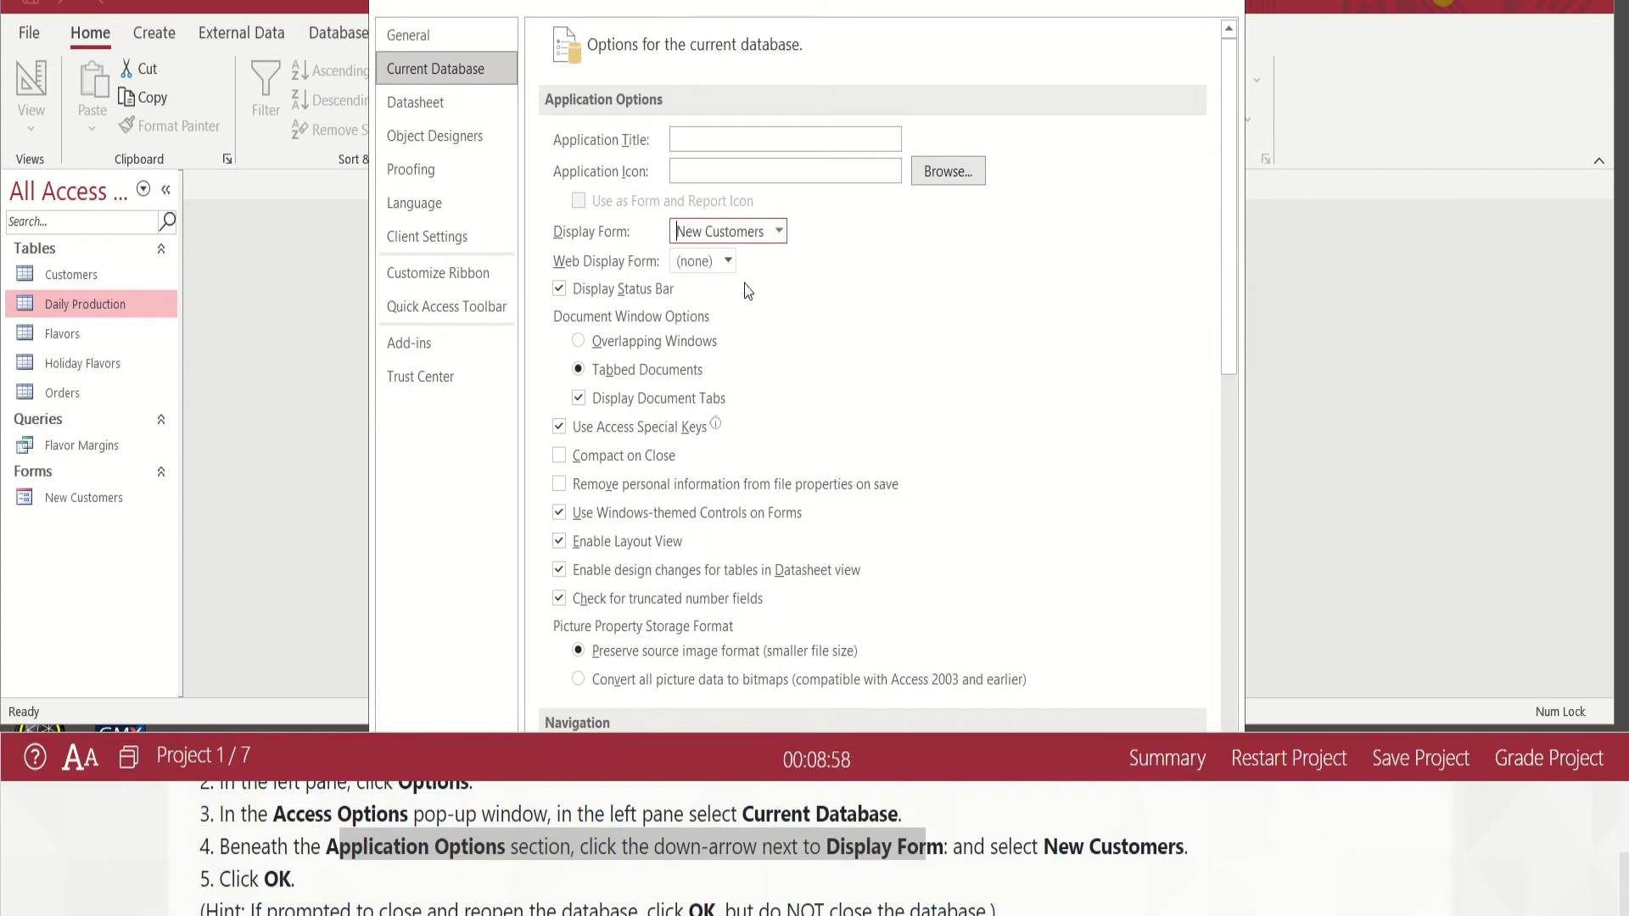
- Reposition the Access Options dialog and dock the task instructions above the database so the dialog's confirmation controls are reachable
{"action": "left_click_drag", "start_coordinate": [1041, 5], "coordinate": [1029, 65]}
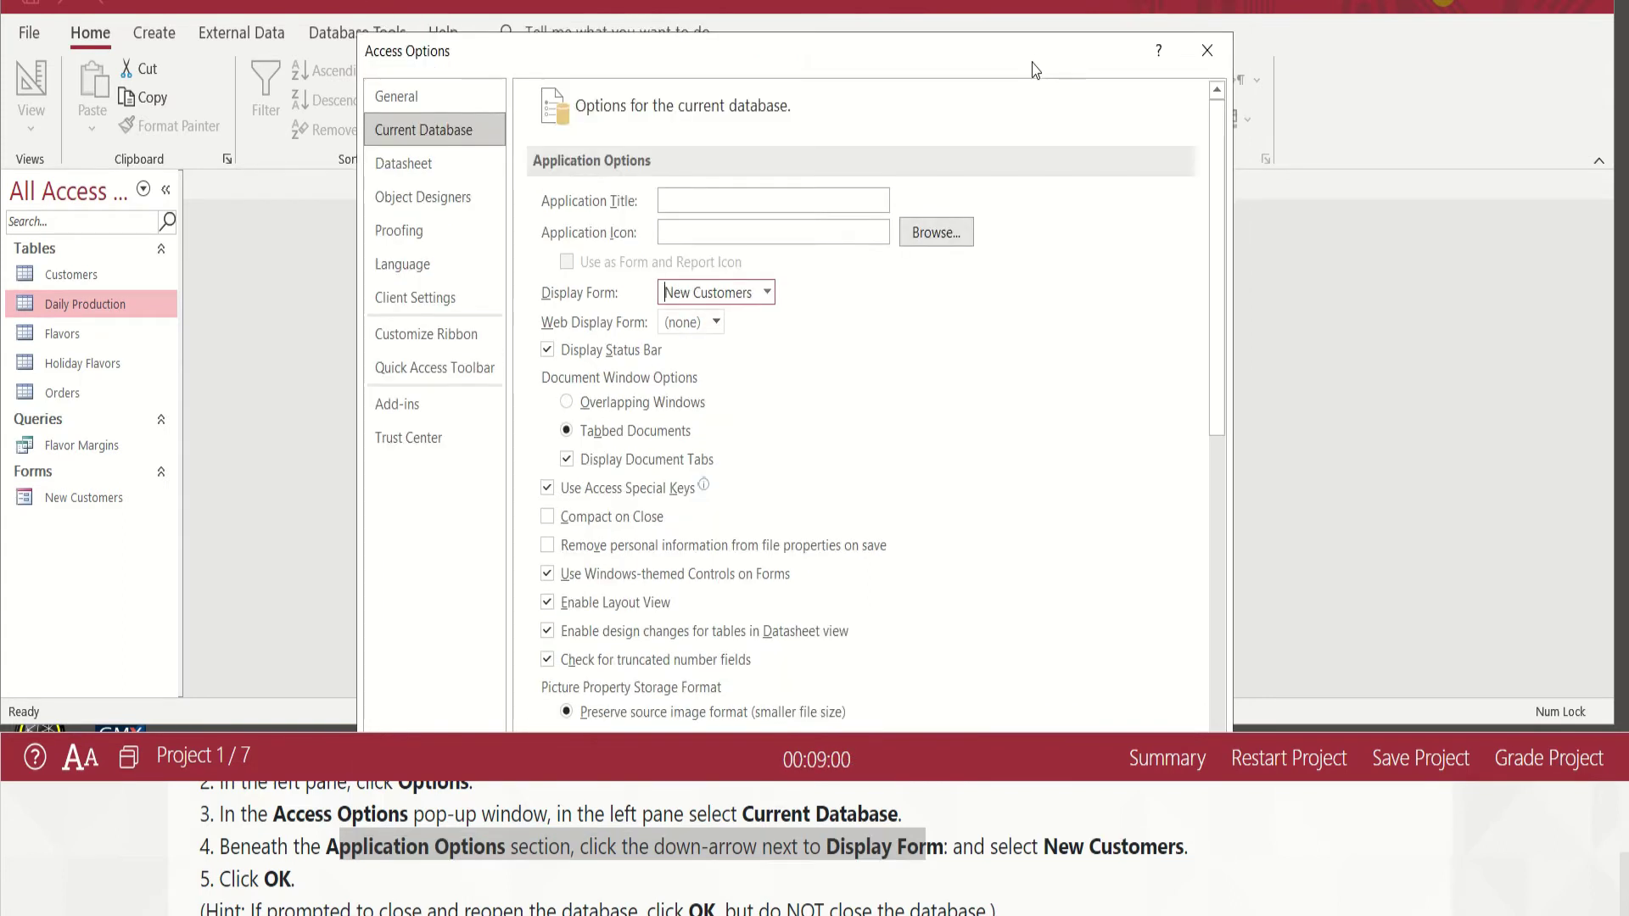
{"action": "left_click_drag", "start_coordinate": [923, 62], "coordinate": [779, 7]}
{"action": "left_click_drag", "start_coordinate": [493, 7], "coordinate": [764, 136]}
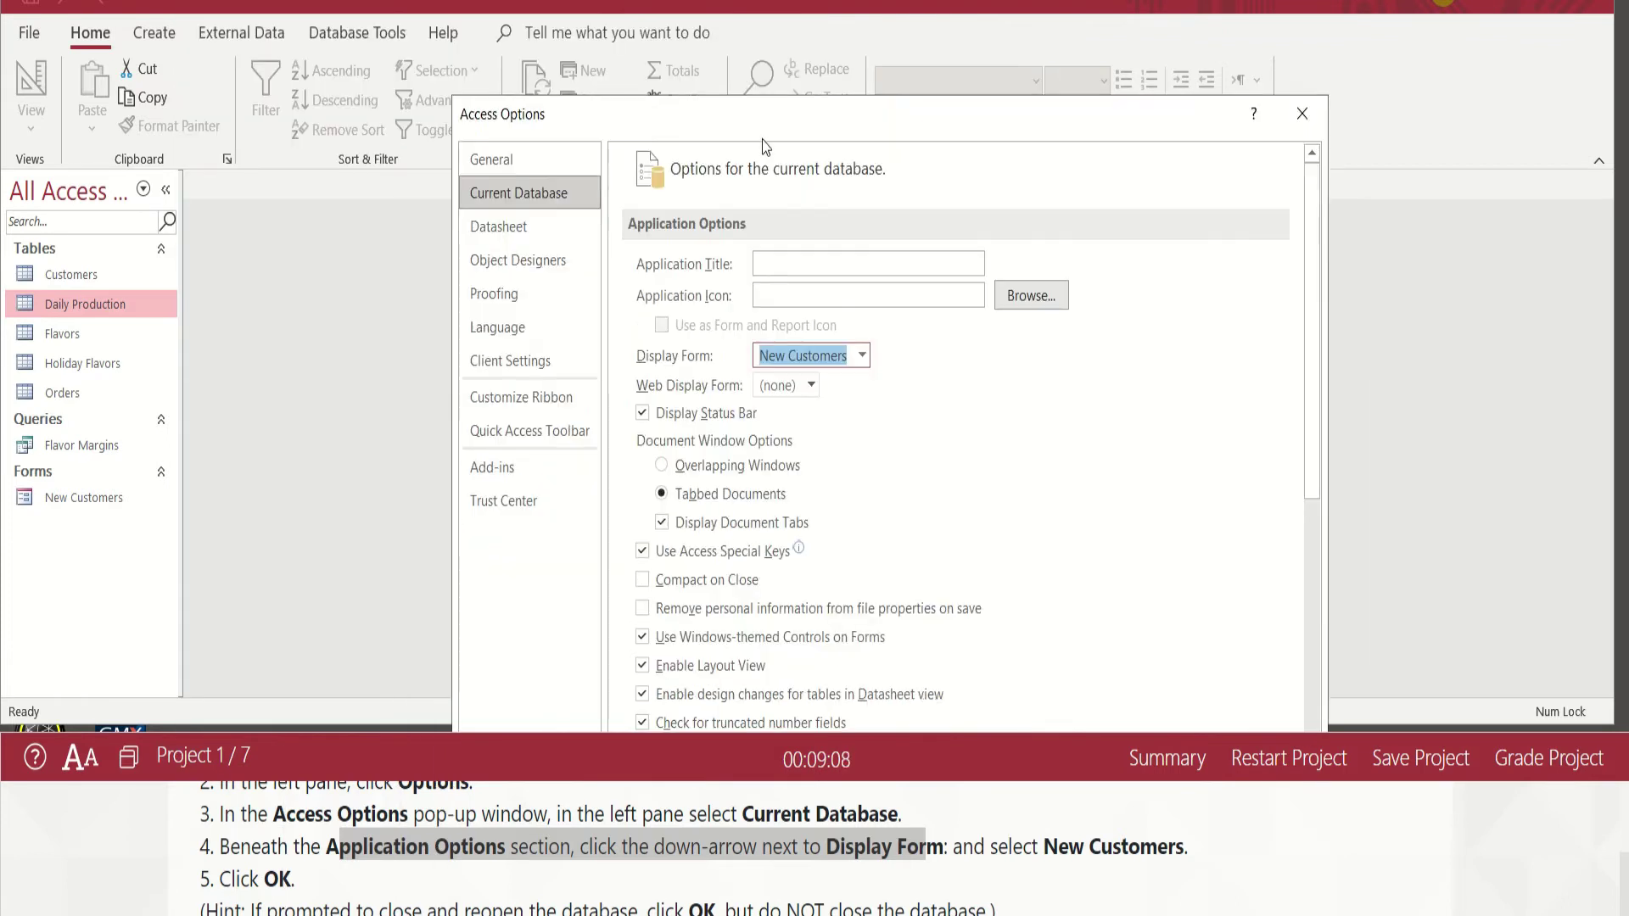
{"action": "left_click", "coordinate": [126, 773]}
{"action": "left_click", "coordinate": [209, 782]}
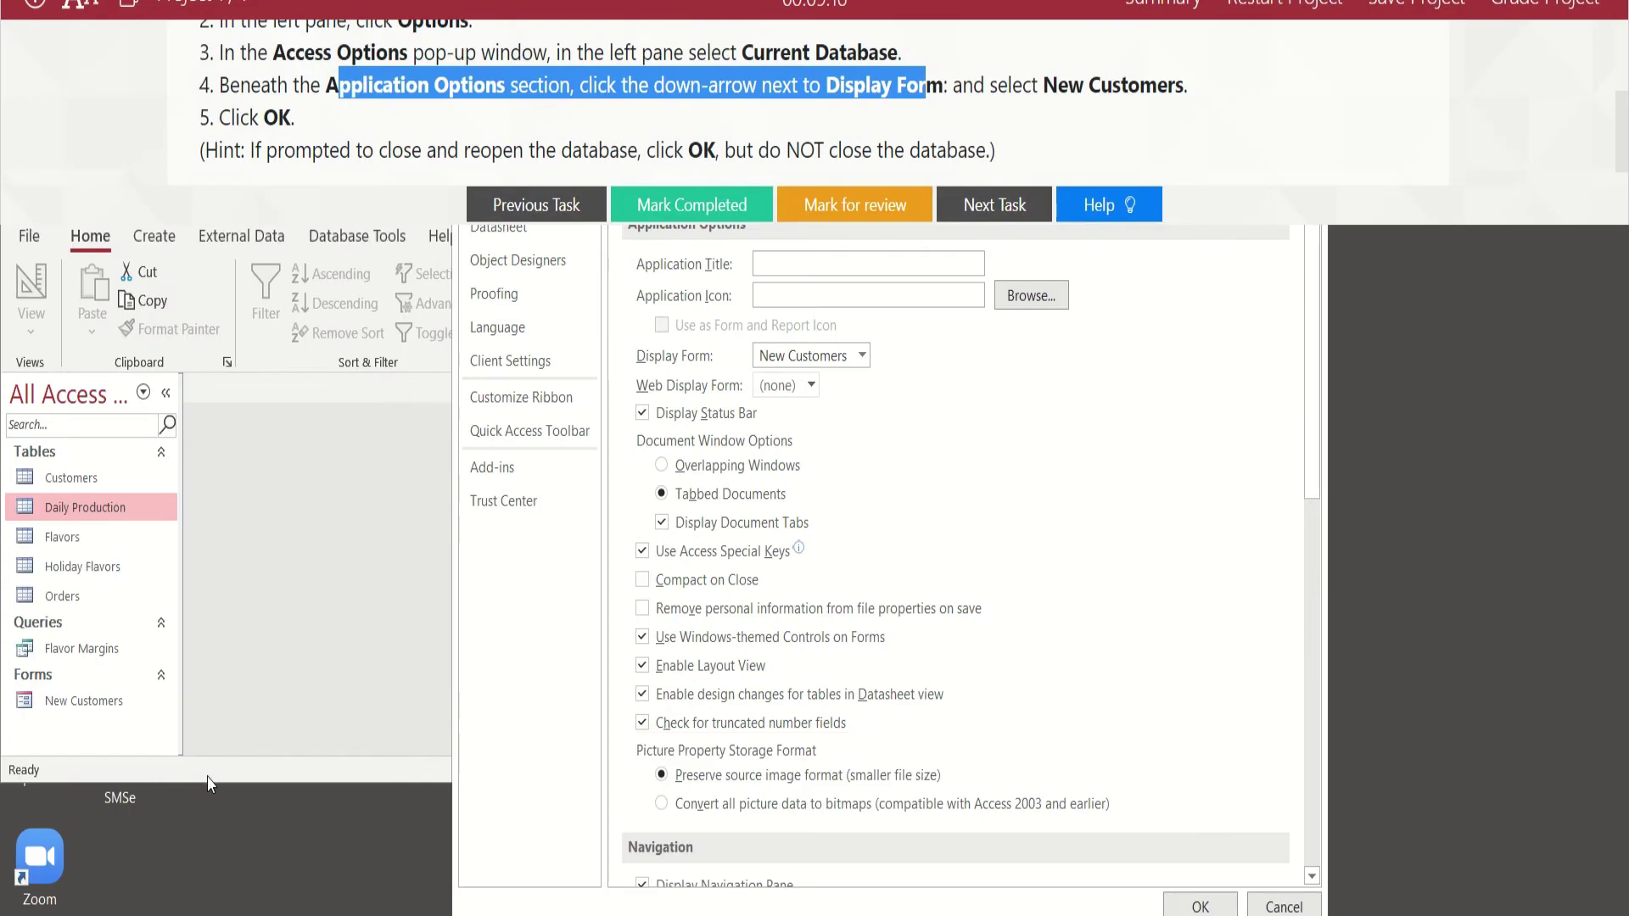
- Apply the Access options and dismiss the reopen notice without closing the database
{"action": "left_click", "coordinate": [1194, 907]}
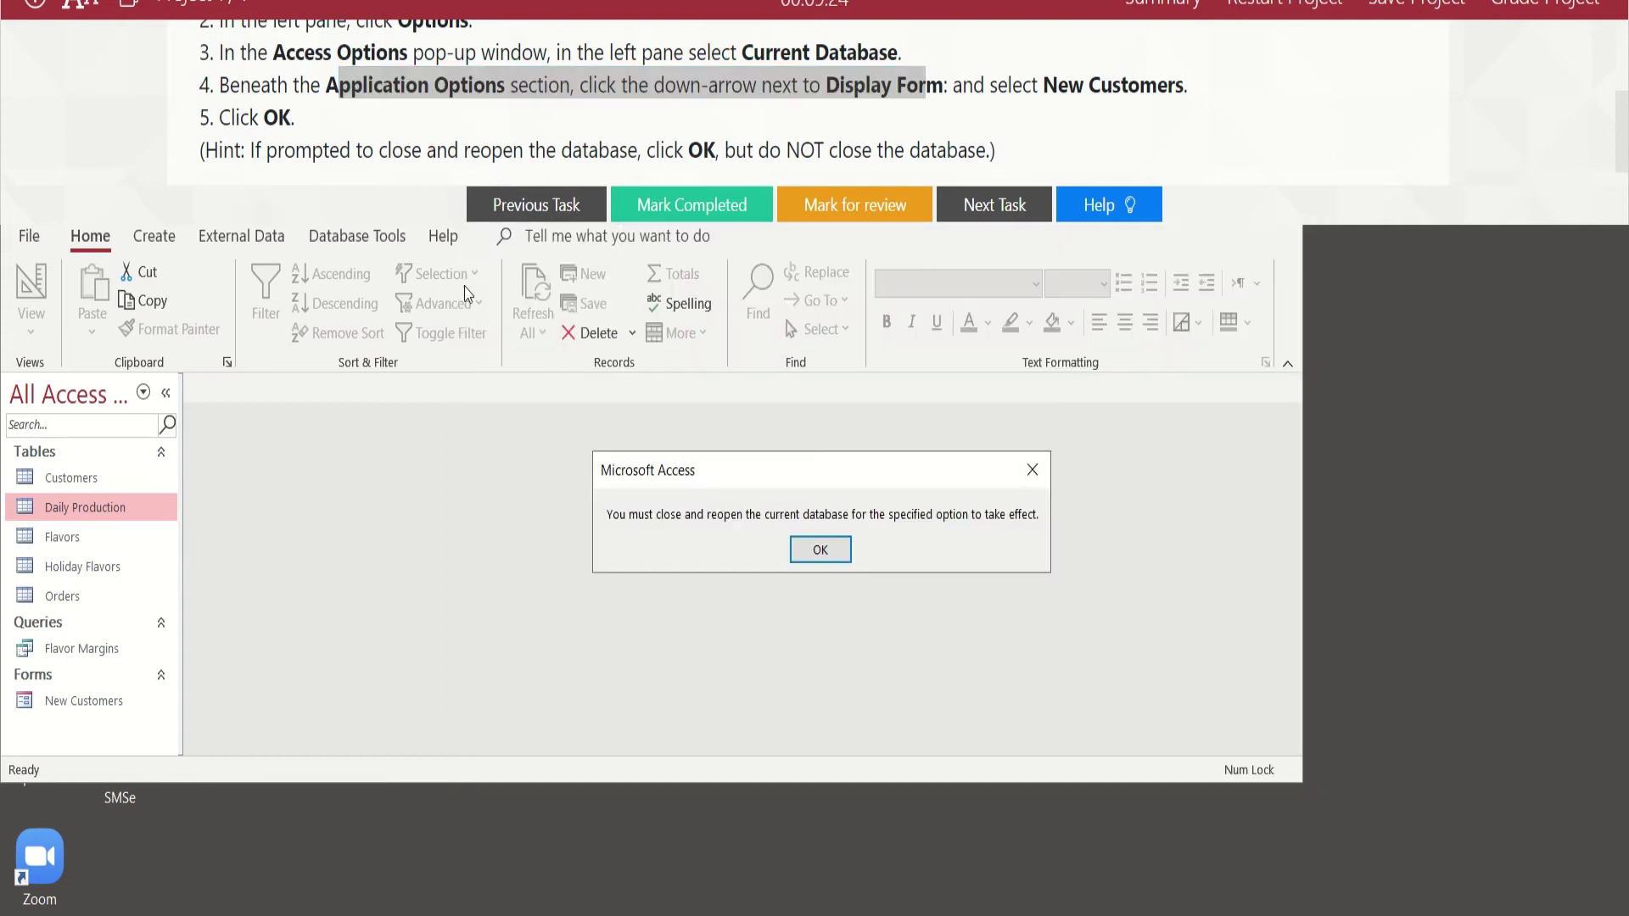
{"action": "left_click_drag", "start_coordinate": [251, 146], "coordinate": [591, 146]}
{"action": "left_click_drag", "start_coordinate": [696, 144], "coordinate": [994, 140]}
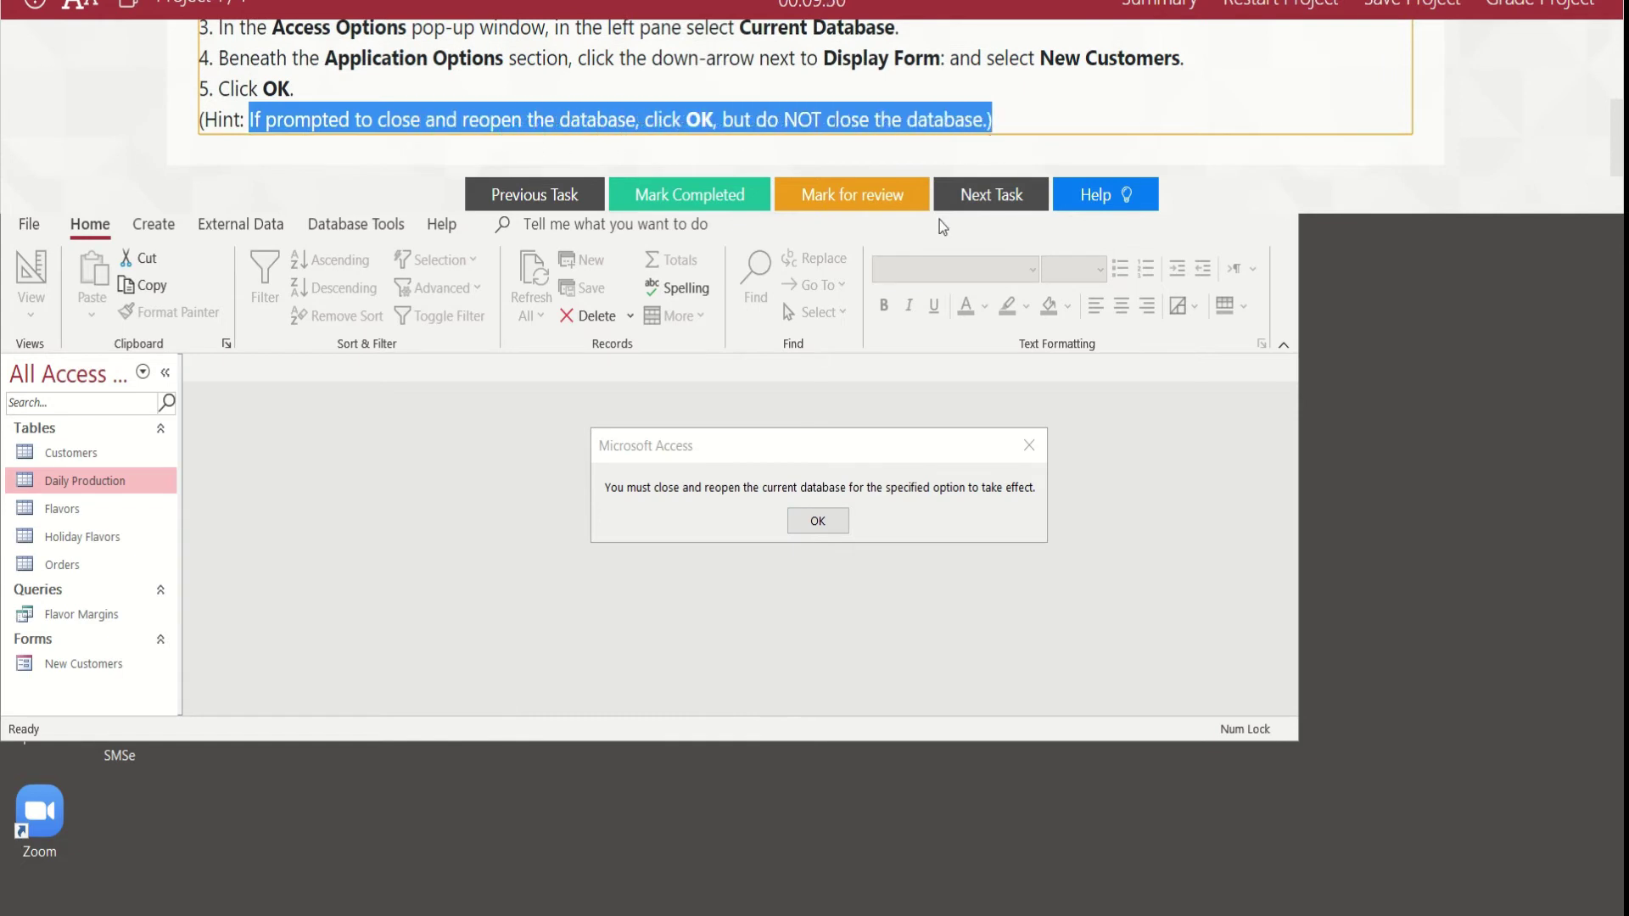
{"action": "left_click", "coordinate": [825, 519]}
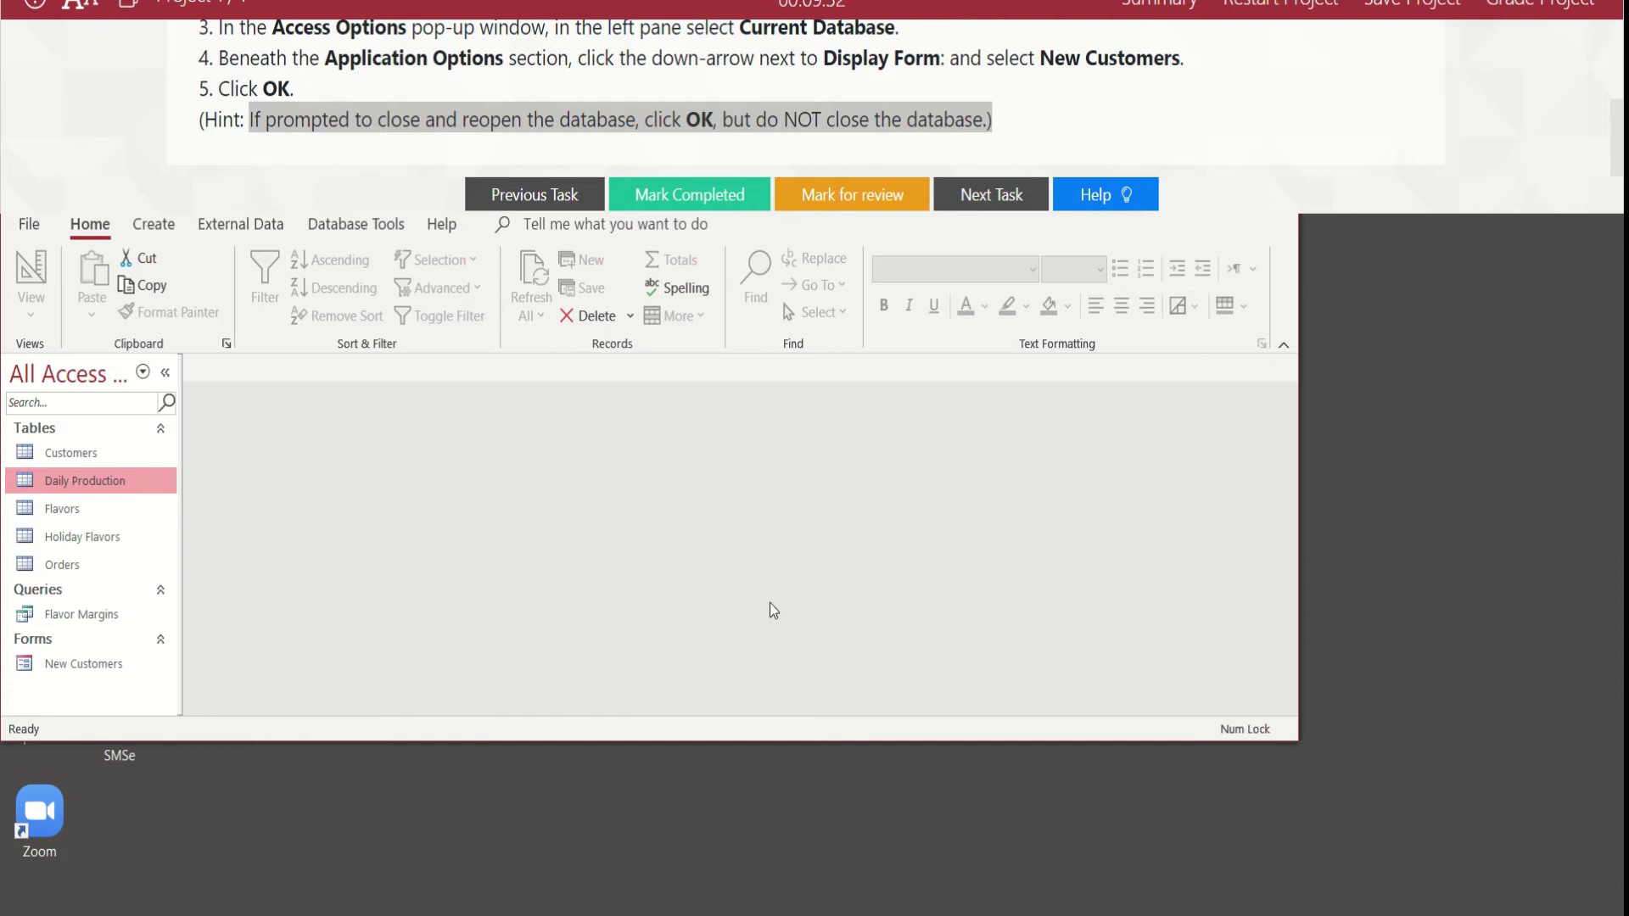
- Resize the database window and dock the task instructions back beneath it
{"action": "left_click_drag", "start_coordinate": [1287, 739], "coordinate": [1462, 834]}
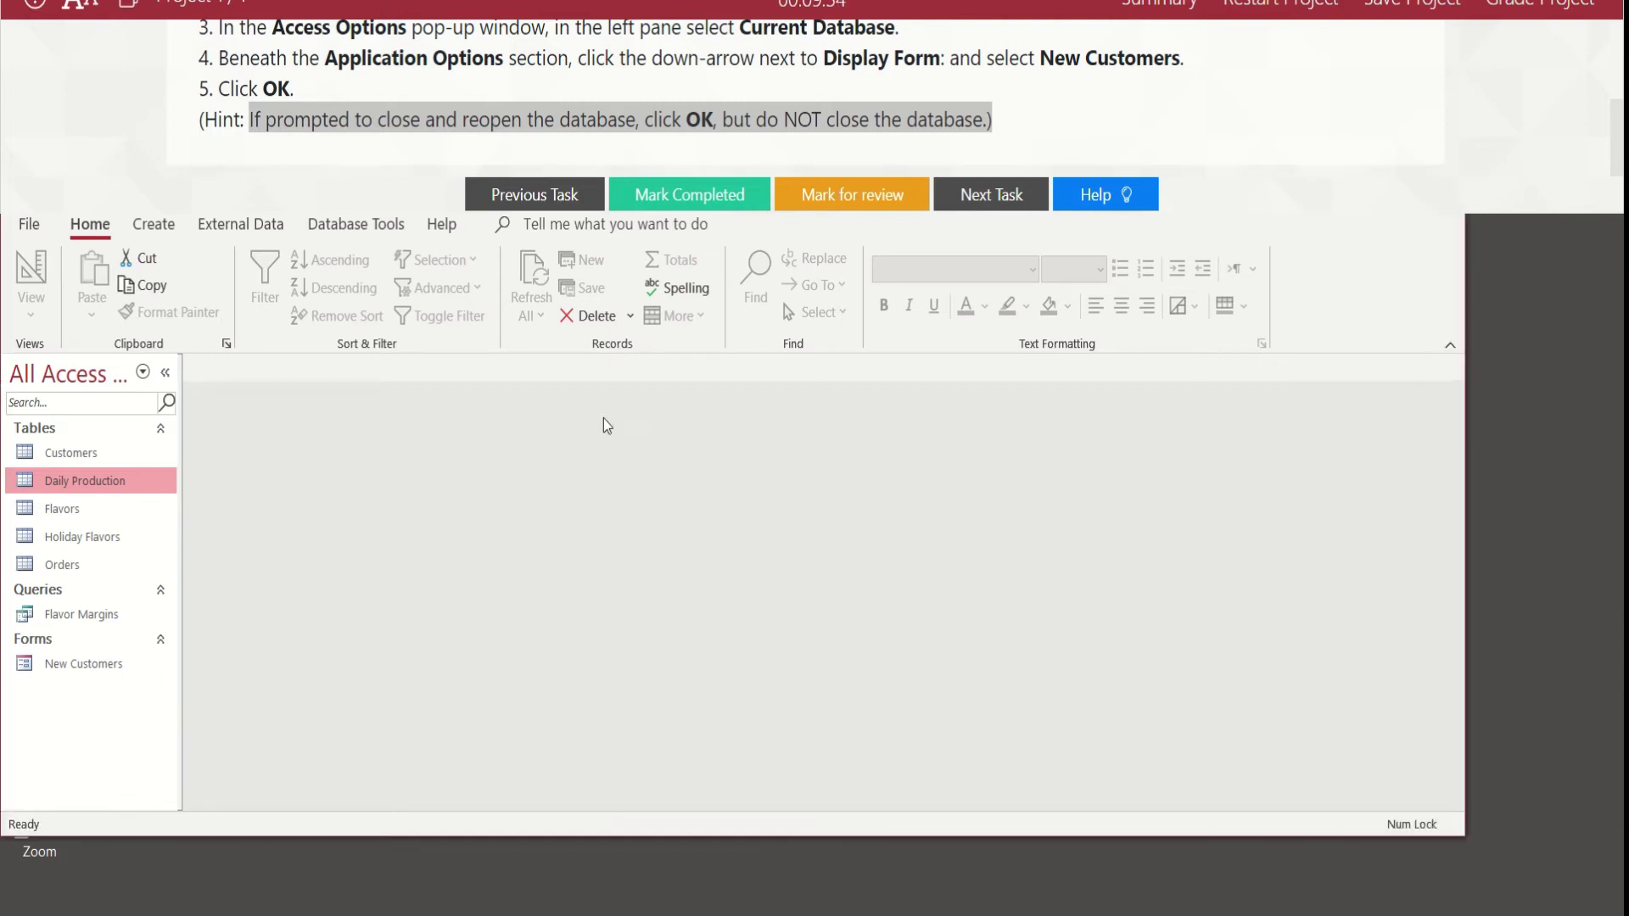
{"action": "left_click", "coordinate": [129, 7]}
{"action": "left_click", "coordinate": [317, 13]}
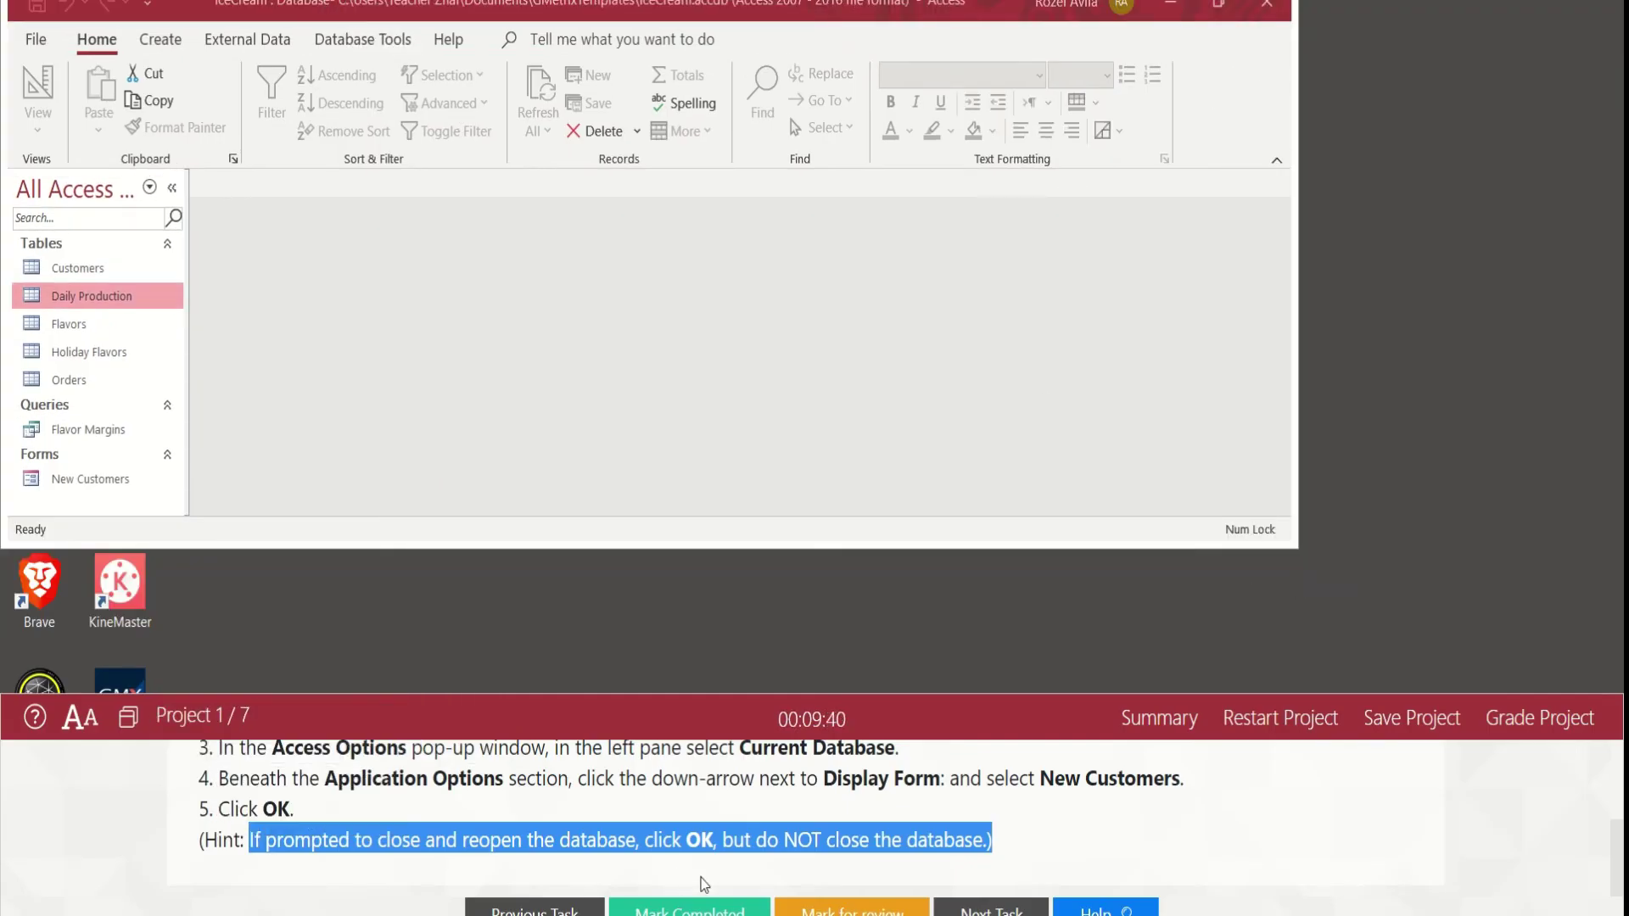
- Mark Task 3 as completed and bring up the Task 4 instructions on Auto Compact
{"action": "scroll", "coordinate": [897, 861], "scroll_direction": "up", "scroll_amount": 3}
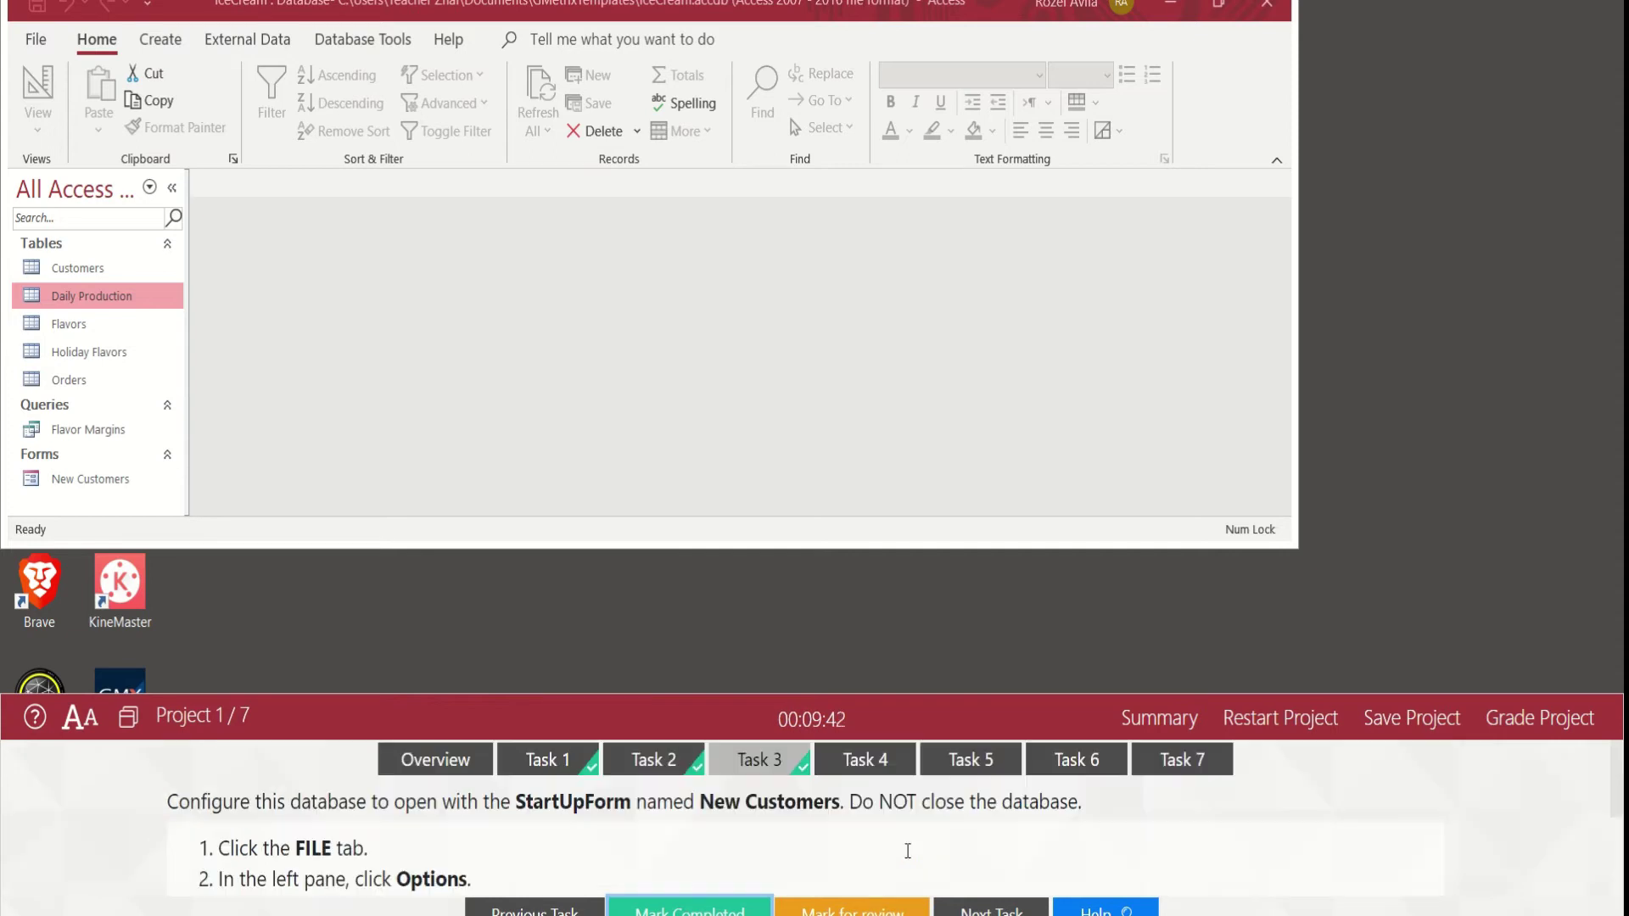
{"action": "left_click", "coordinate": [888, 769]}
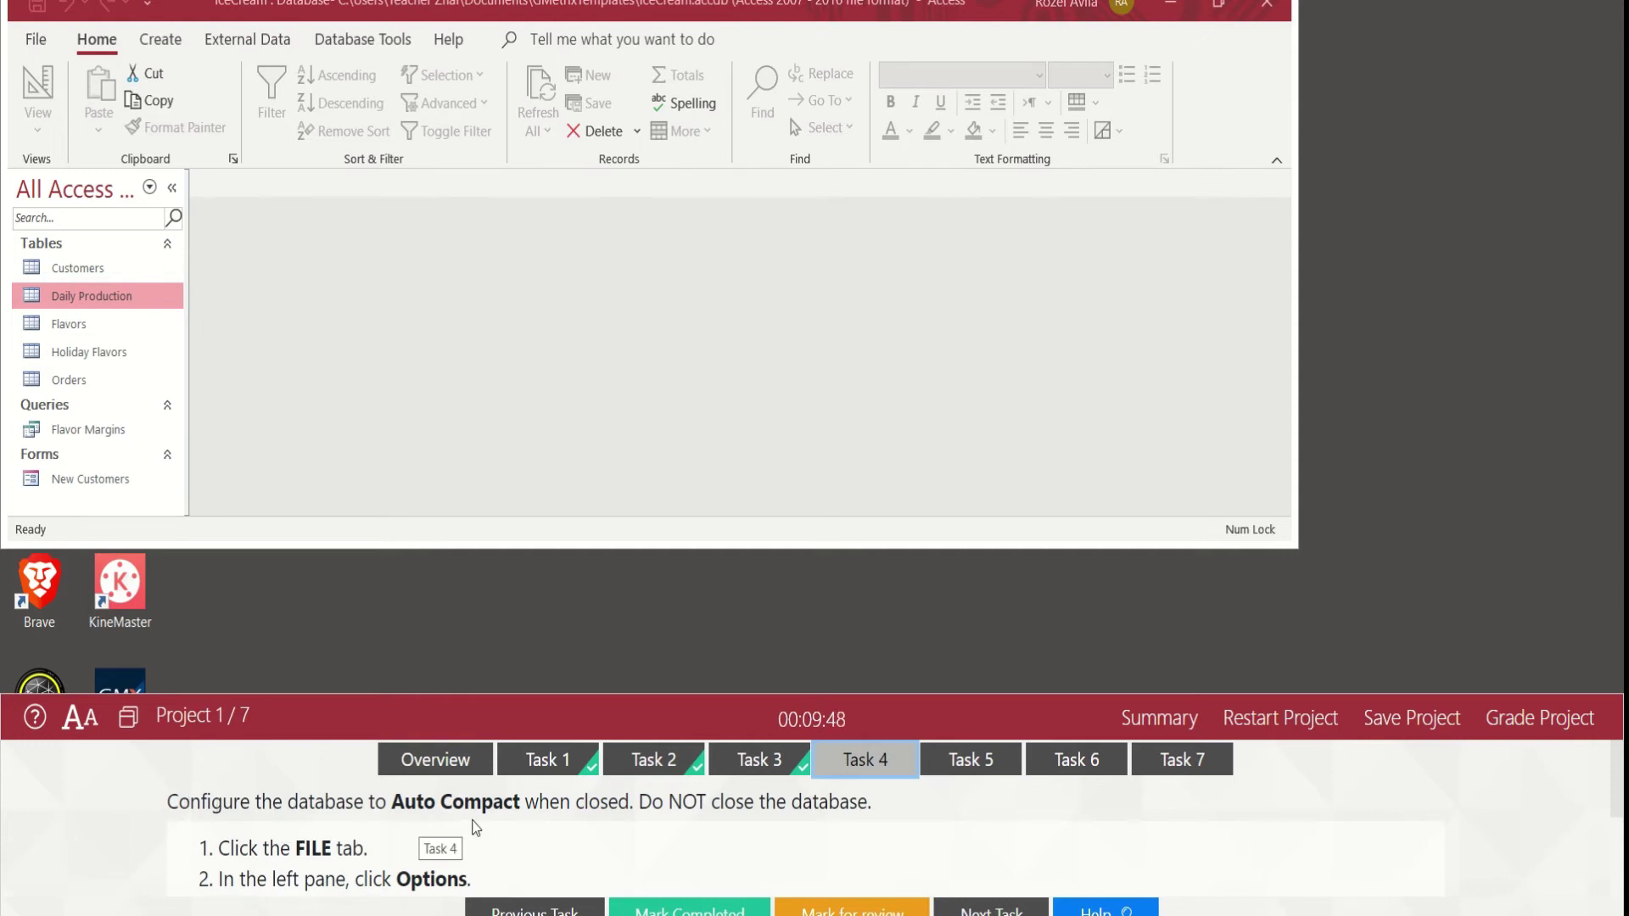
{"action": "left_click_drag", "start_coordinate": [681, 804], "coordinate": [828, 804]}
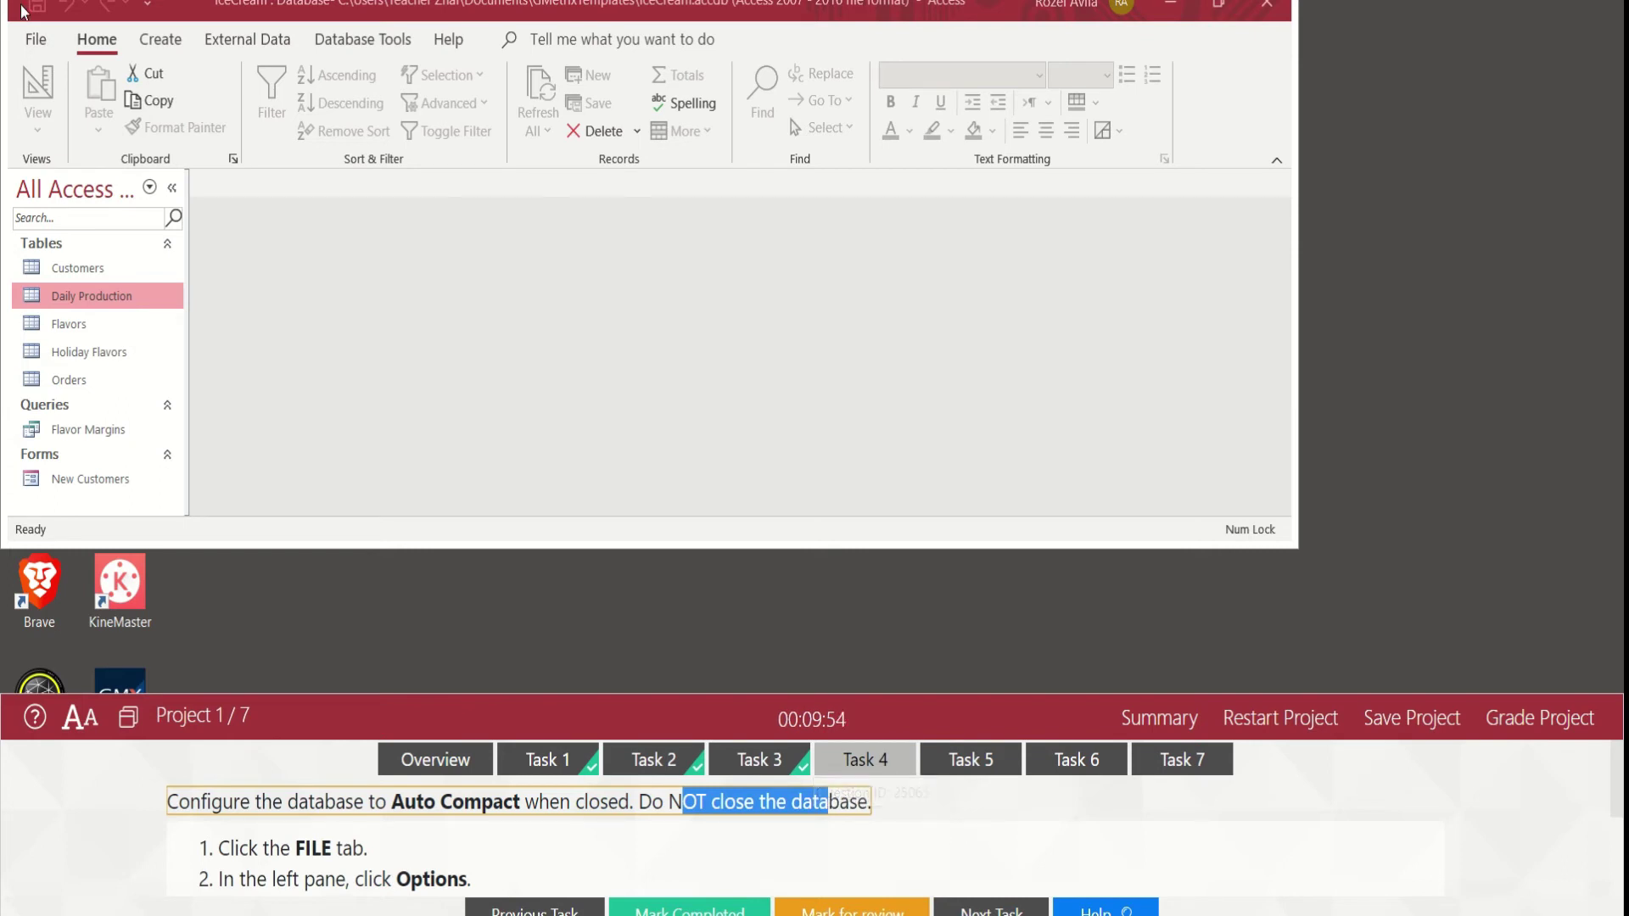
- Open the Access options for the current database and enable Compact on Close
{"action": "left_click", "coordinate": [34, 42]}
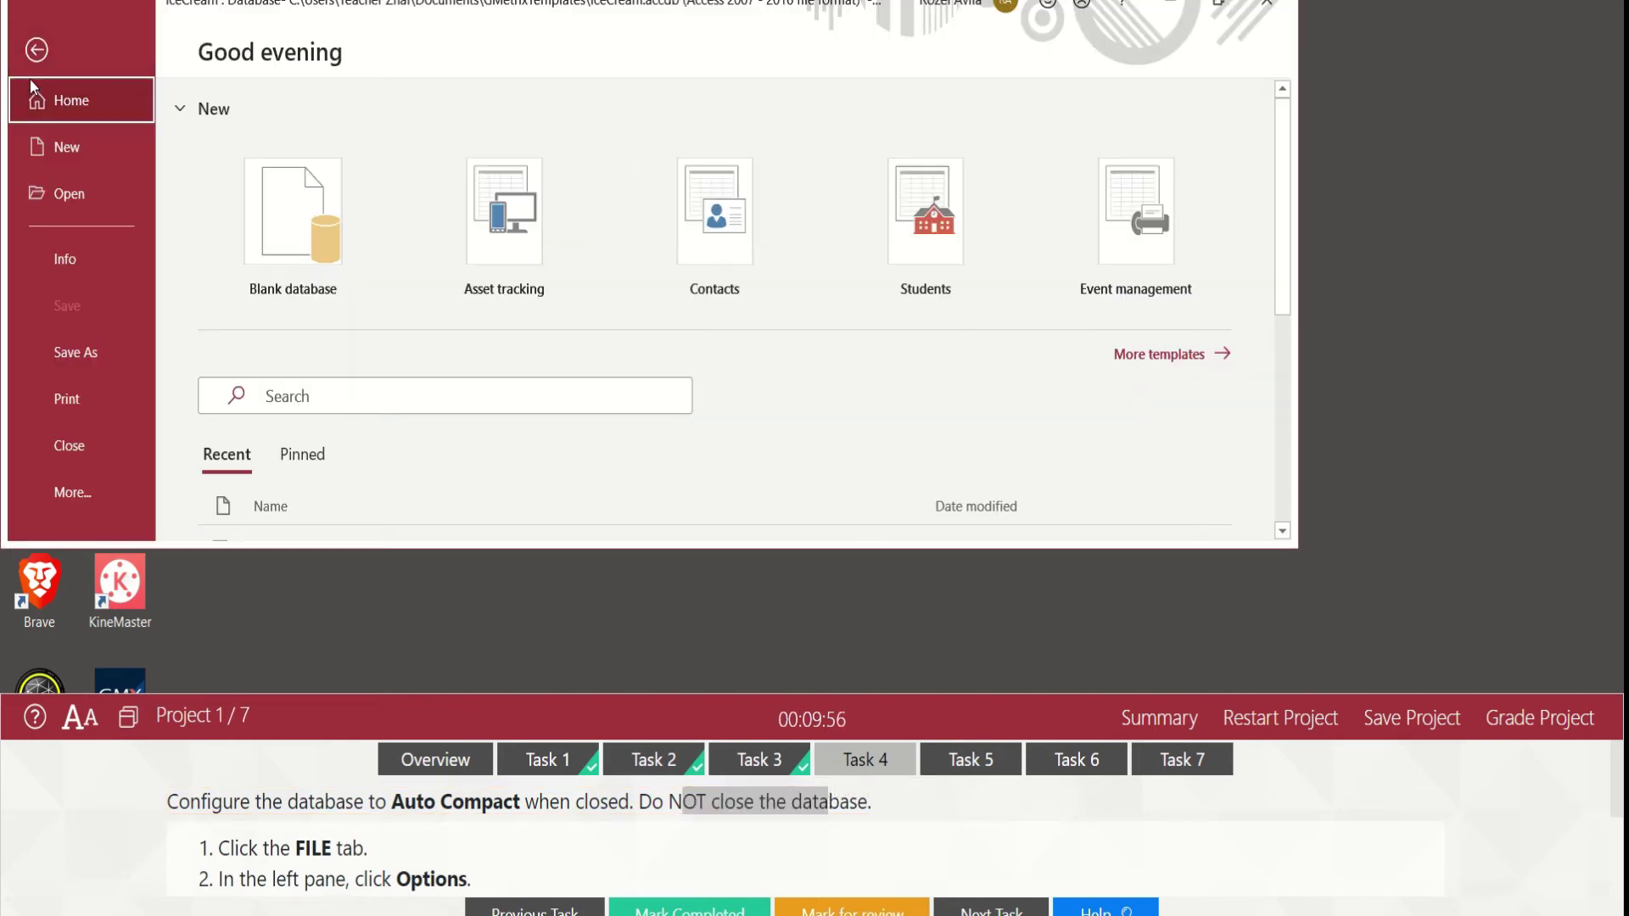
{"action": "left_click", "coordinate": [90, 492]}
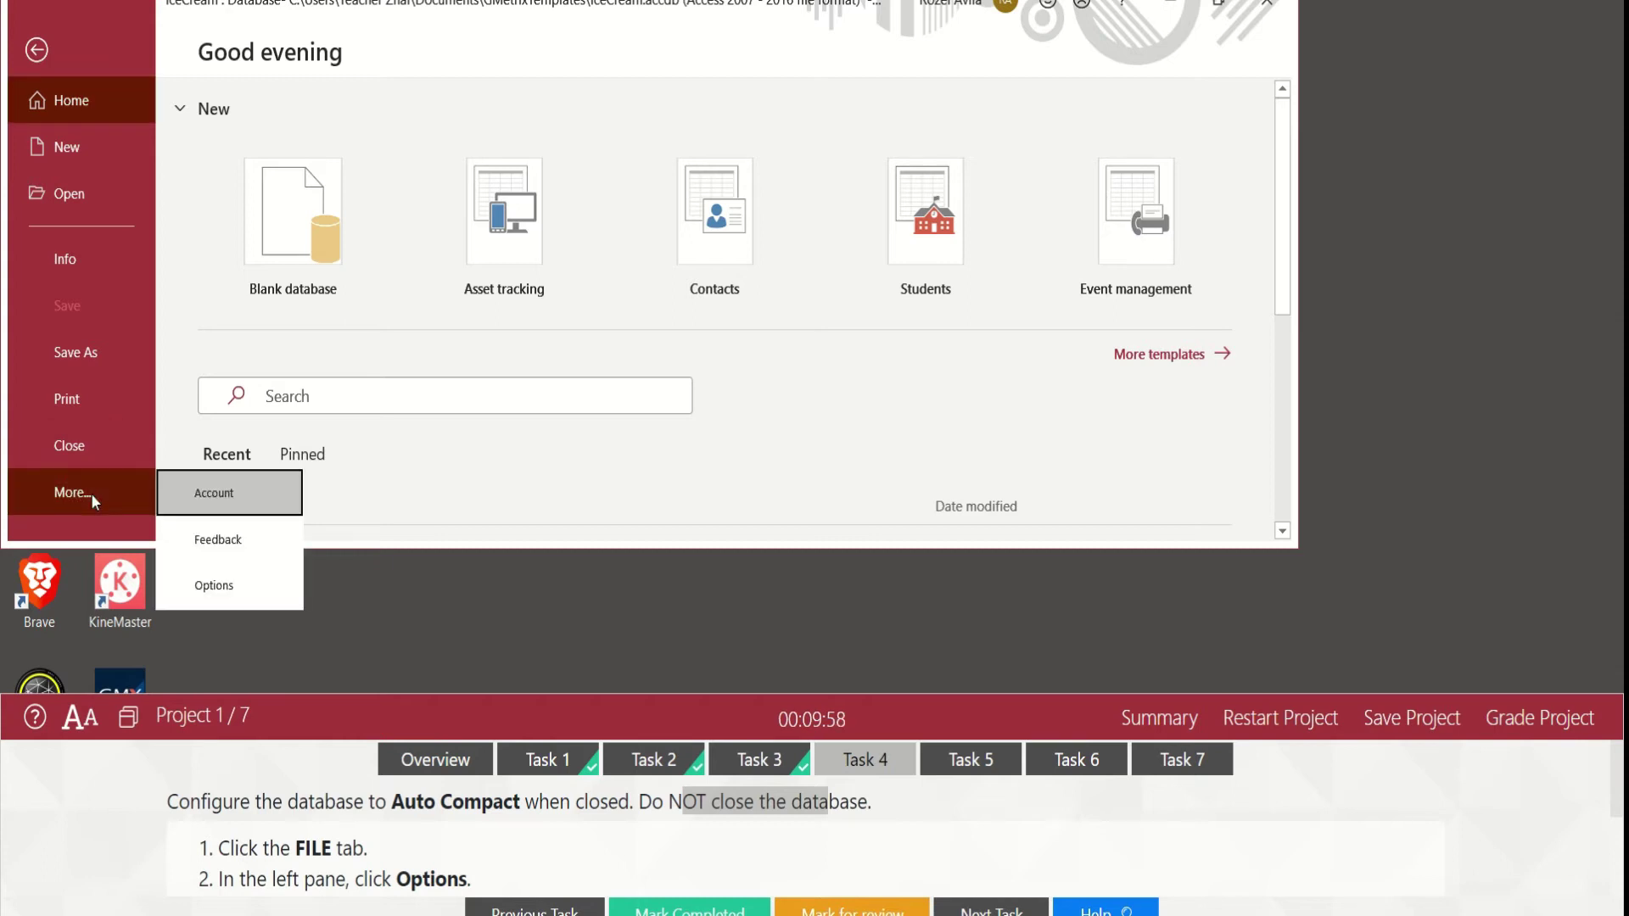
{"action": "left_click", "coordinate": [219, 585]}
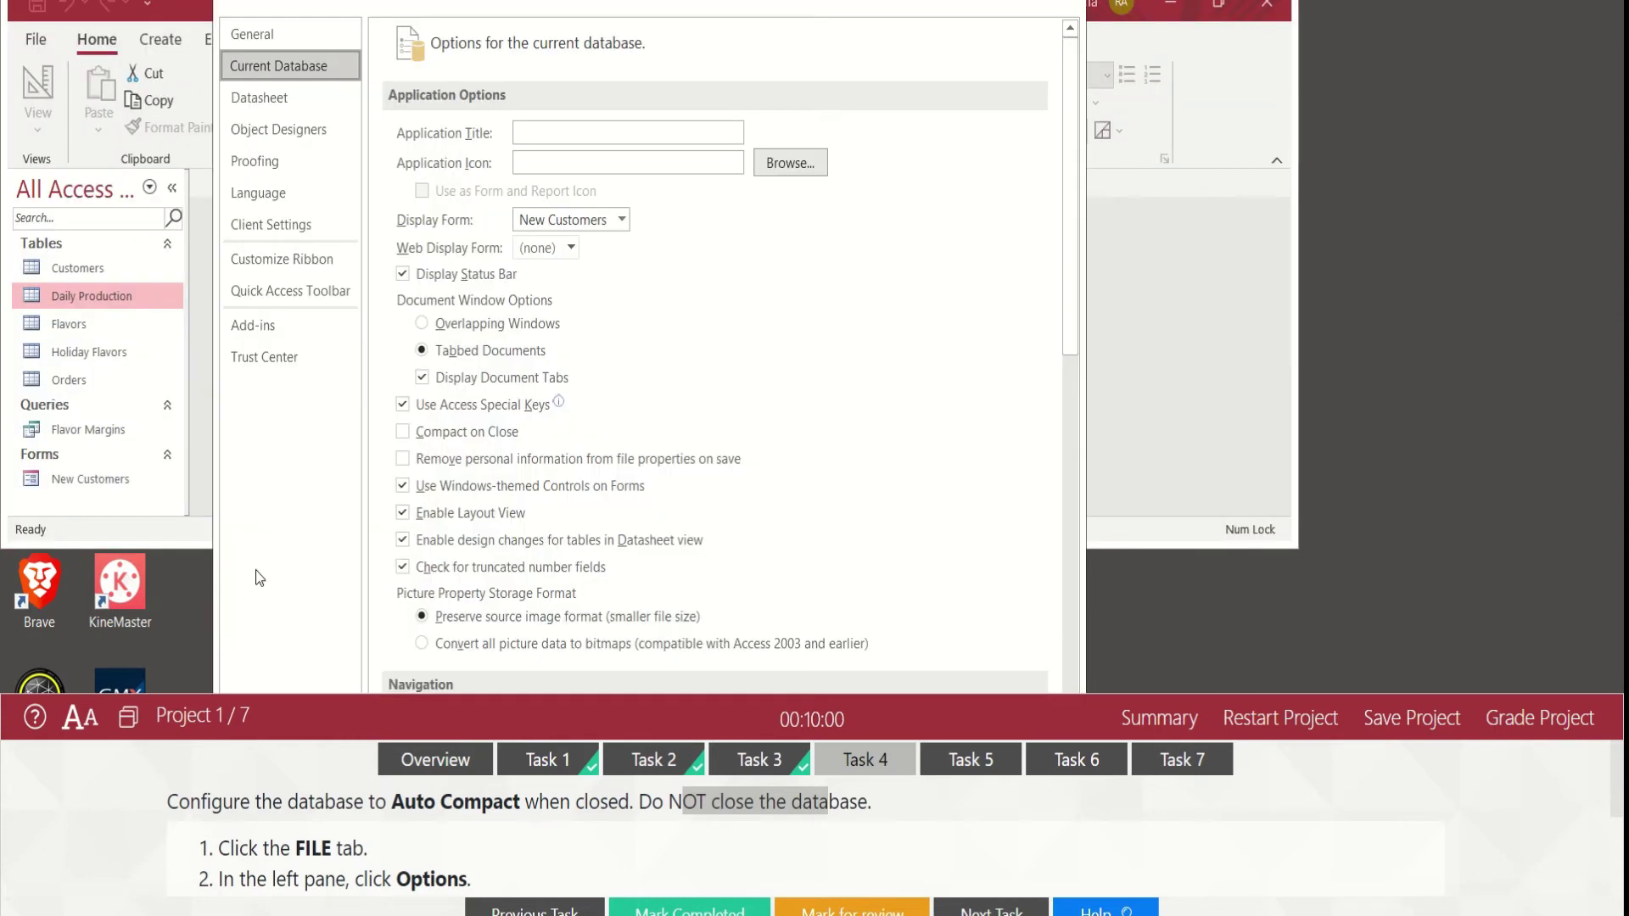
{"action": "scroll", "coordinate": [407, 863], "scroll_direction": "down", "scroll_amount": 1}
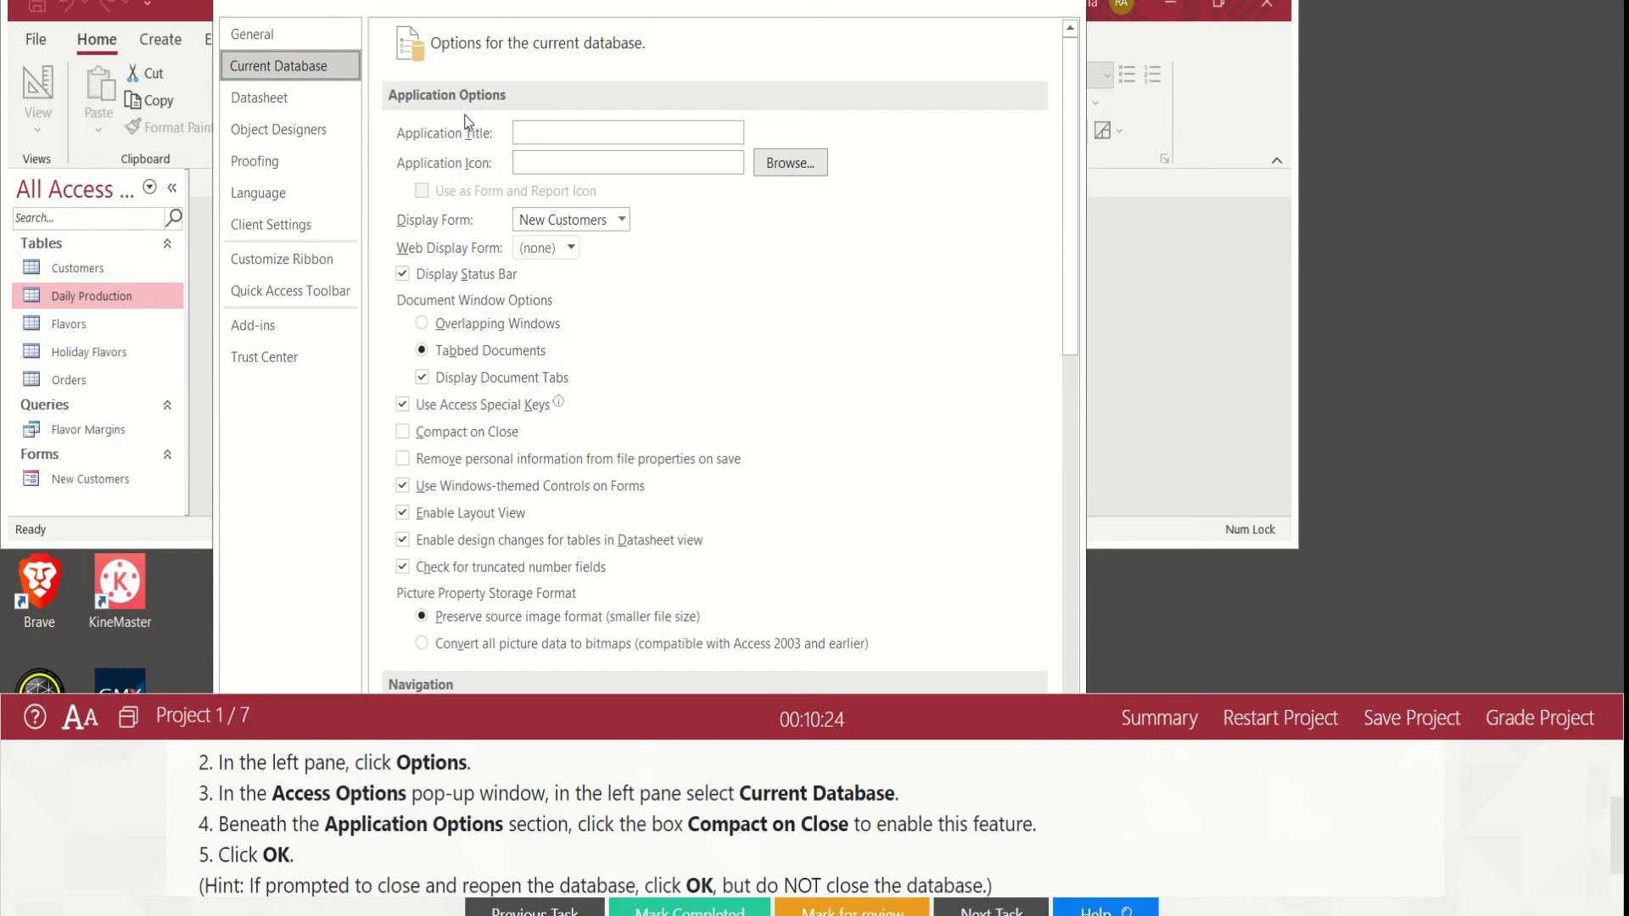
{"action": "left_click", "coordinate": [404, 437]}
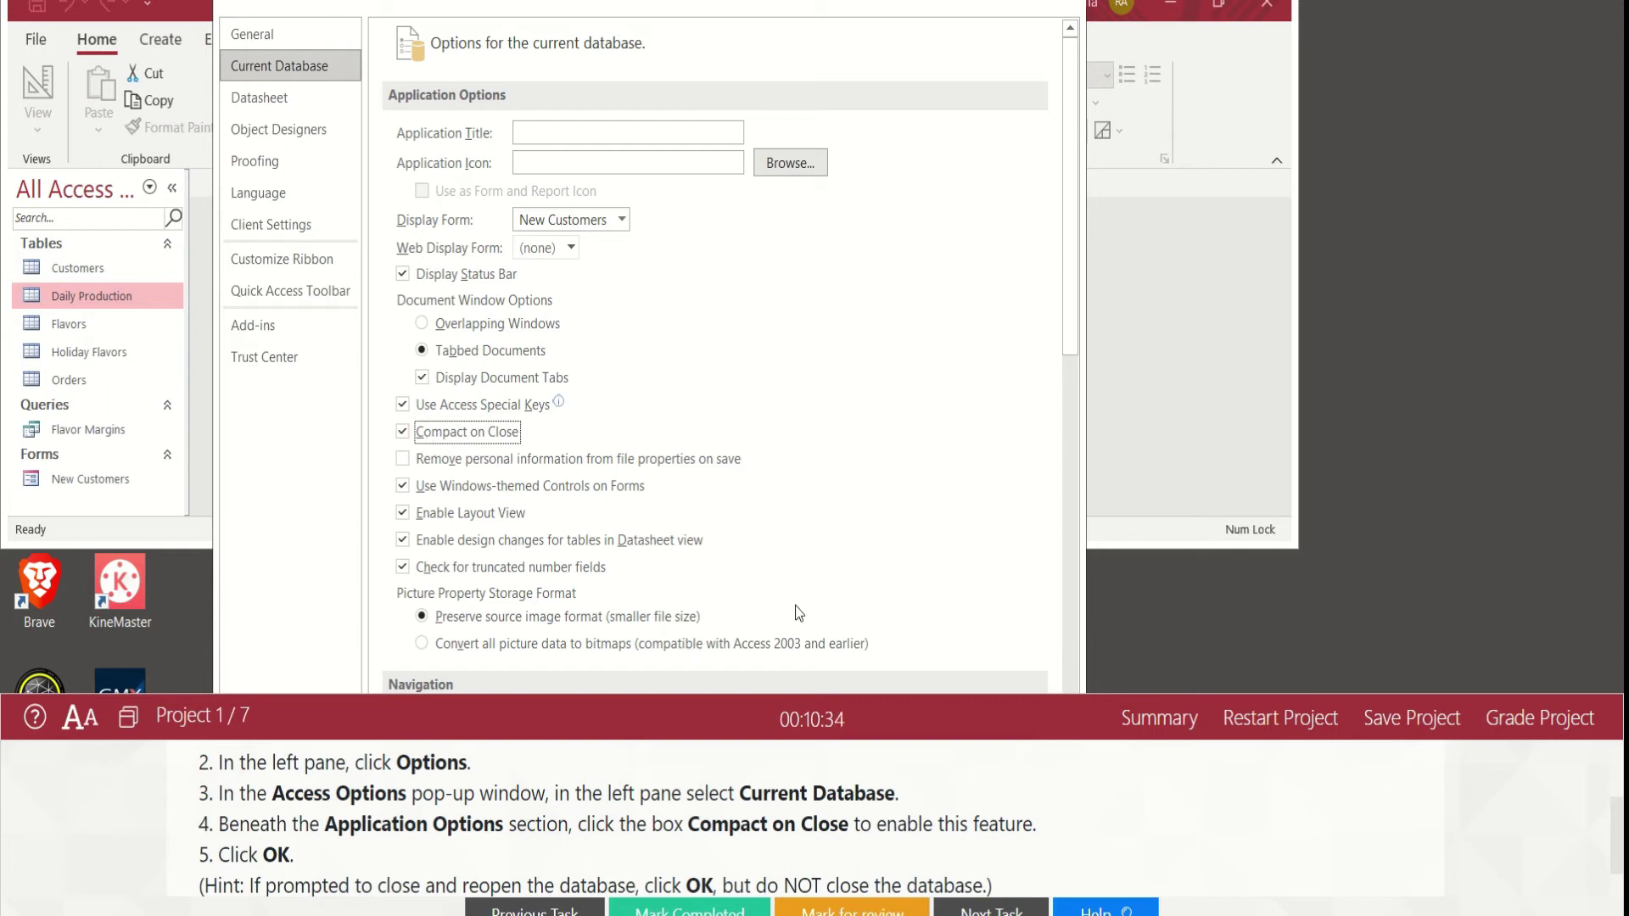
- Dock the task instructions above the database, then apply the Access options and dismiss the reopen notice without closing the database
{"action": "scroll", "coordinate": [307, 878], "scroll_direction": "down", "scroll_amount": 1}
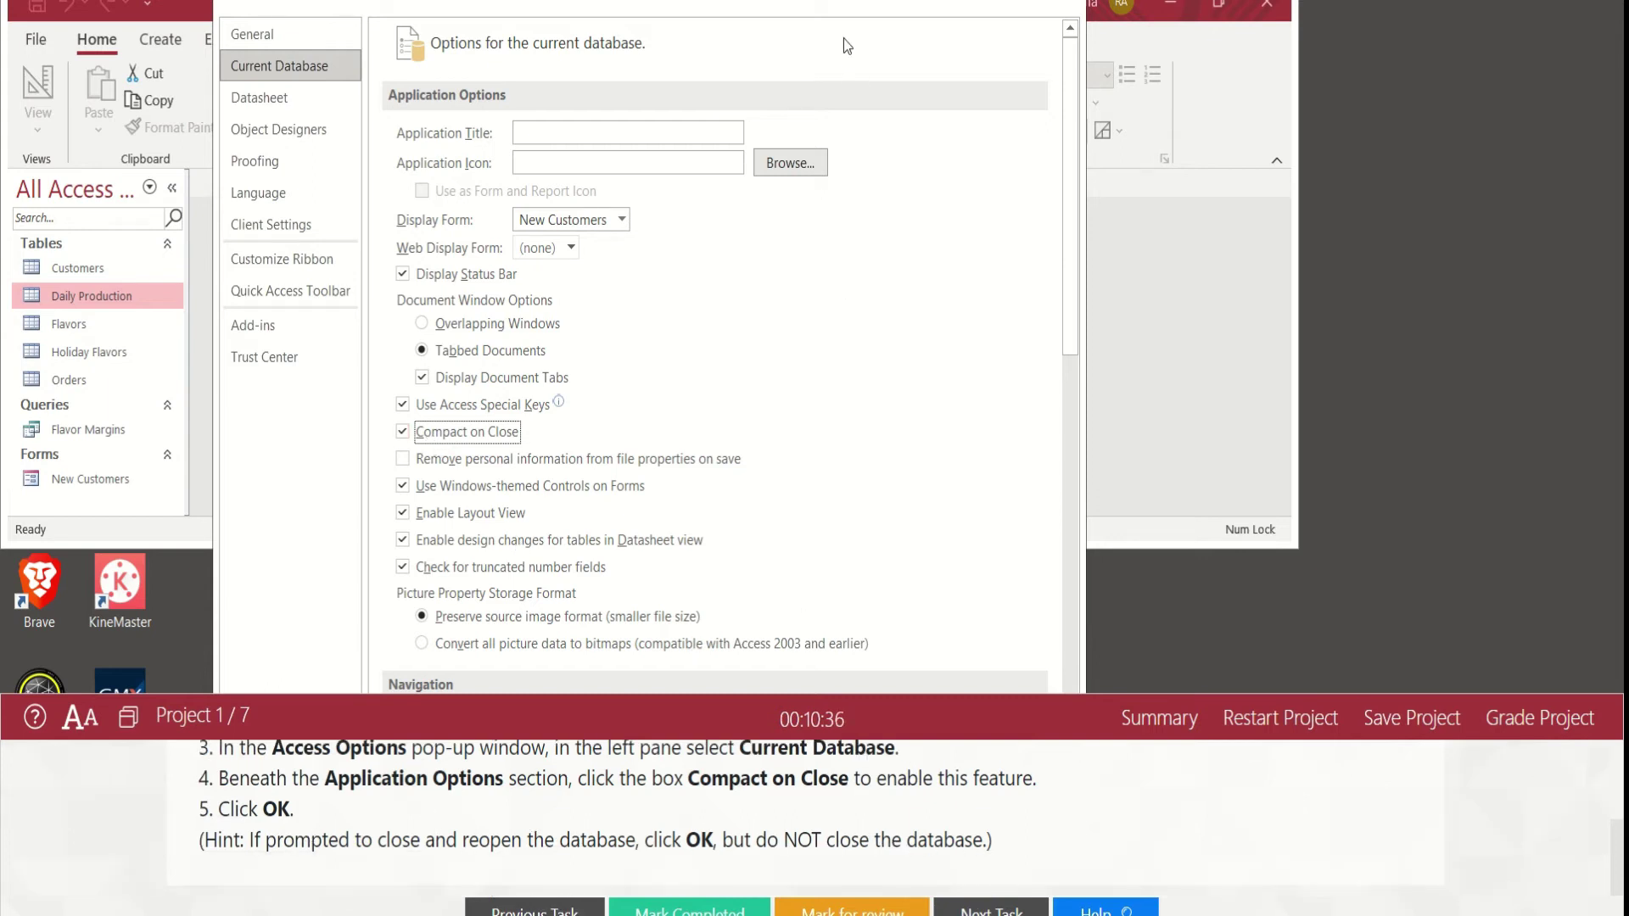
{"action": "left_click", "coordinate": [128, 717]}
{"action": "left_click", "coordinate": [204, 731]}
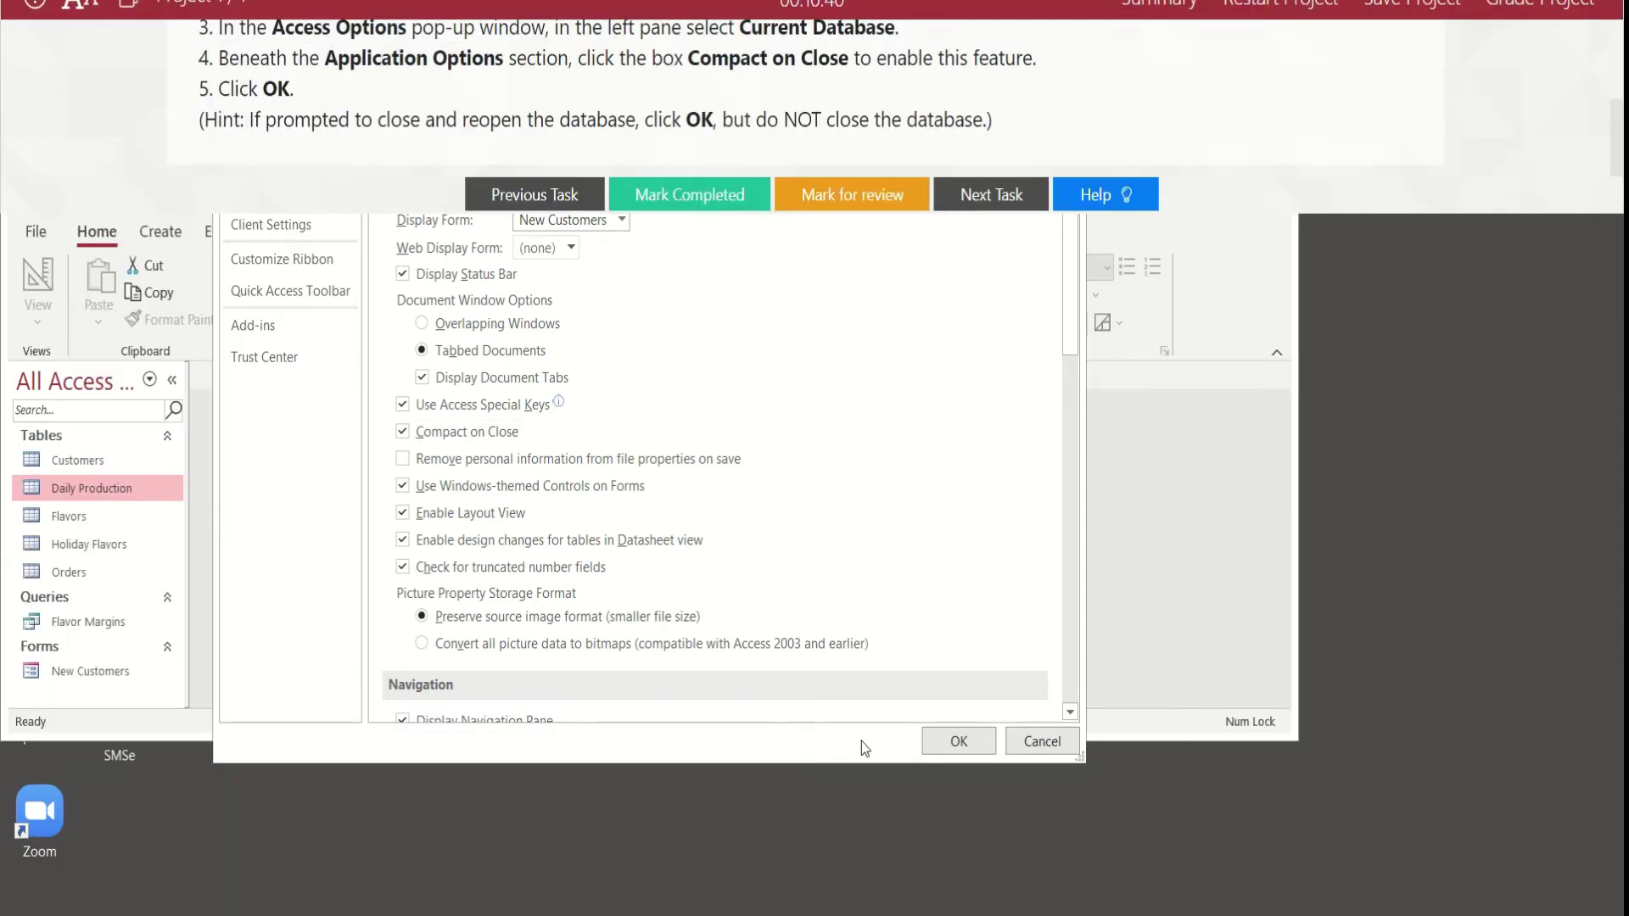
{"action": "left_click", "coordinate": [958, 743]}
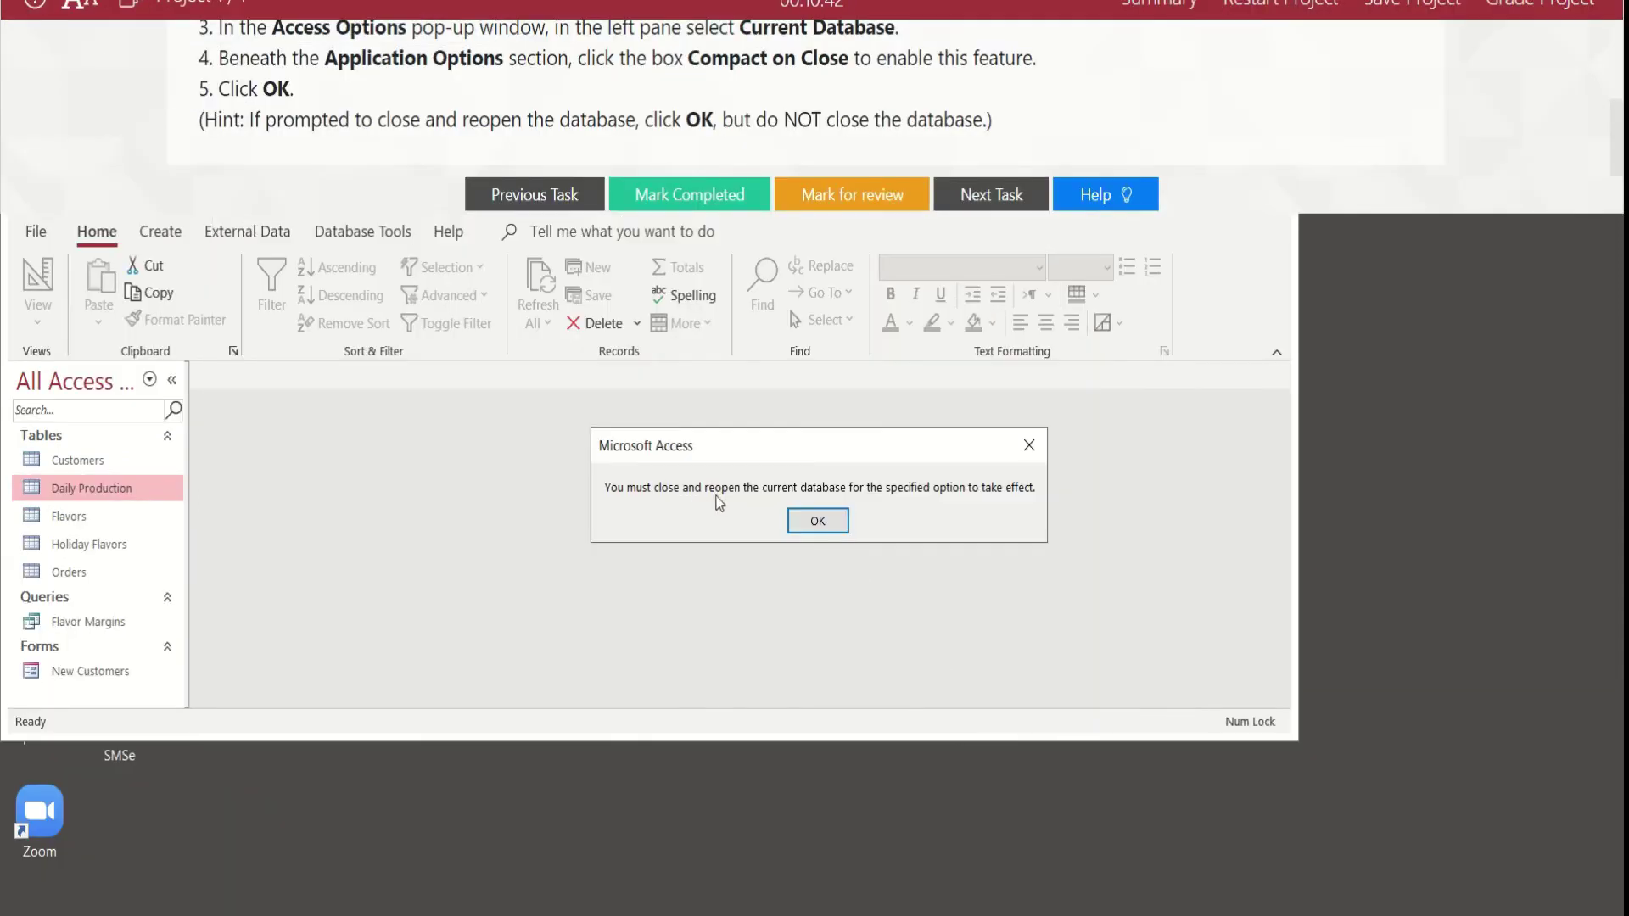
{"action": "left_click", "coordinate": [813, 521]}
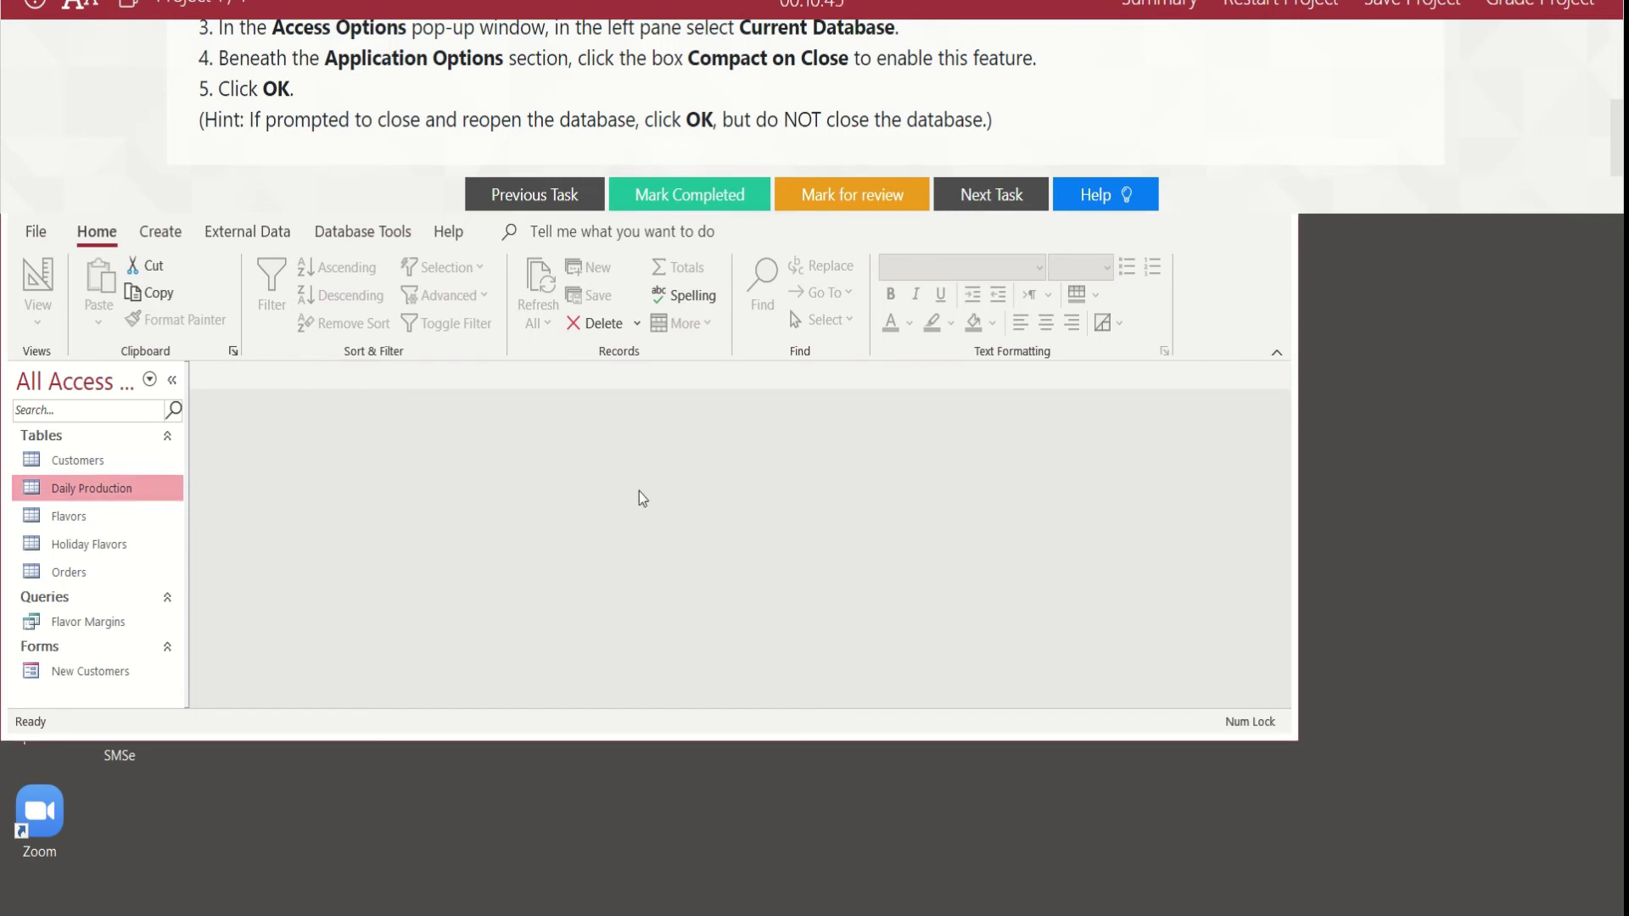
- Dock the task instructions back beneath the database and mark Task 4 as completed
{"action": "left_click", "coordinate": [129, 10]}
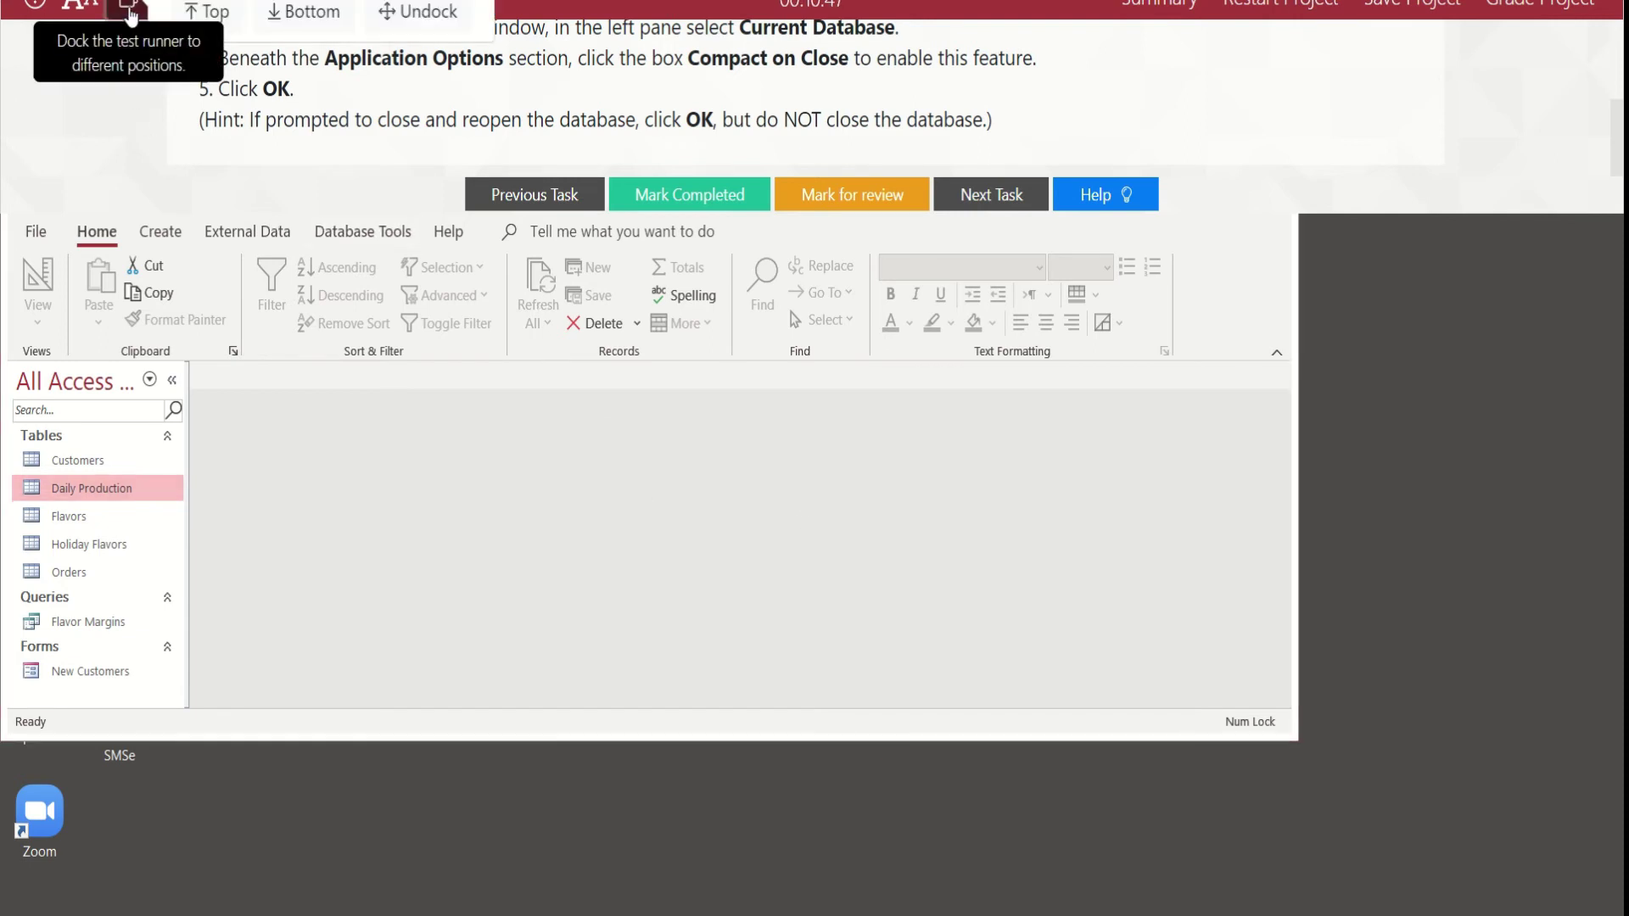
{"action": "left_click", "coordinate": [268, 34]}
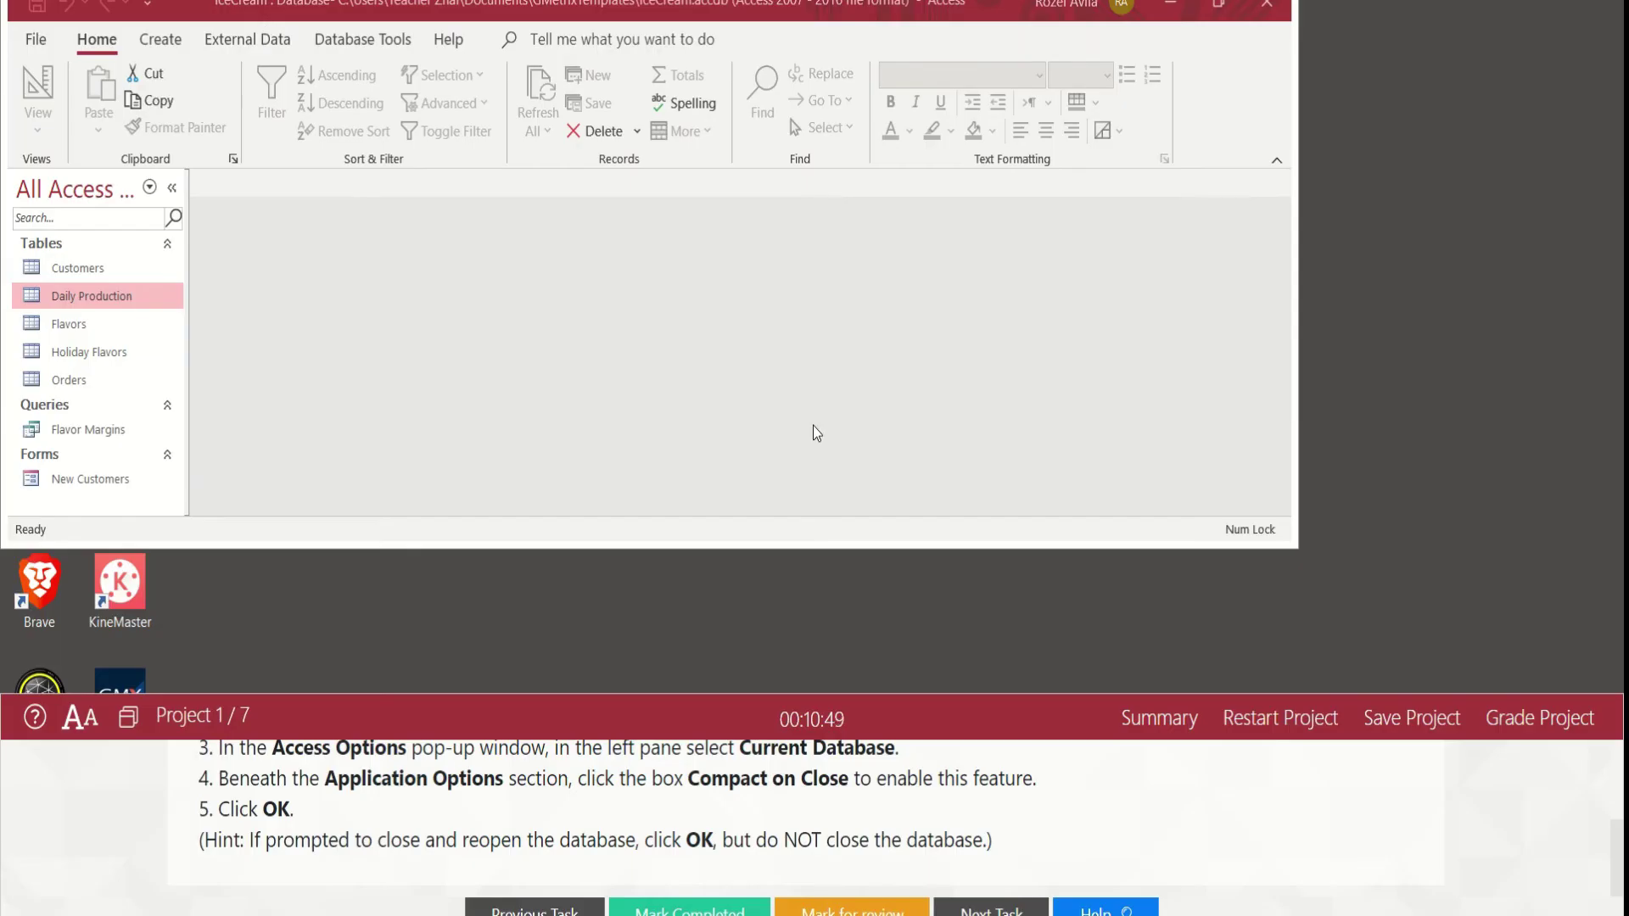
{"action": "left_click", "coordinate": [723, 912]}
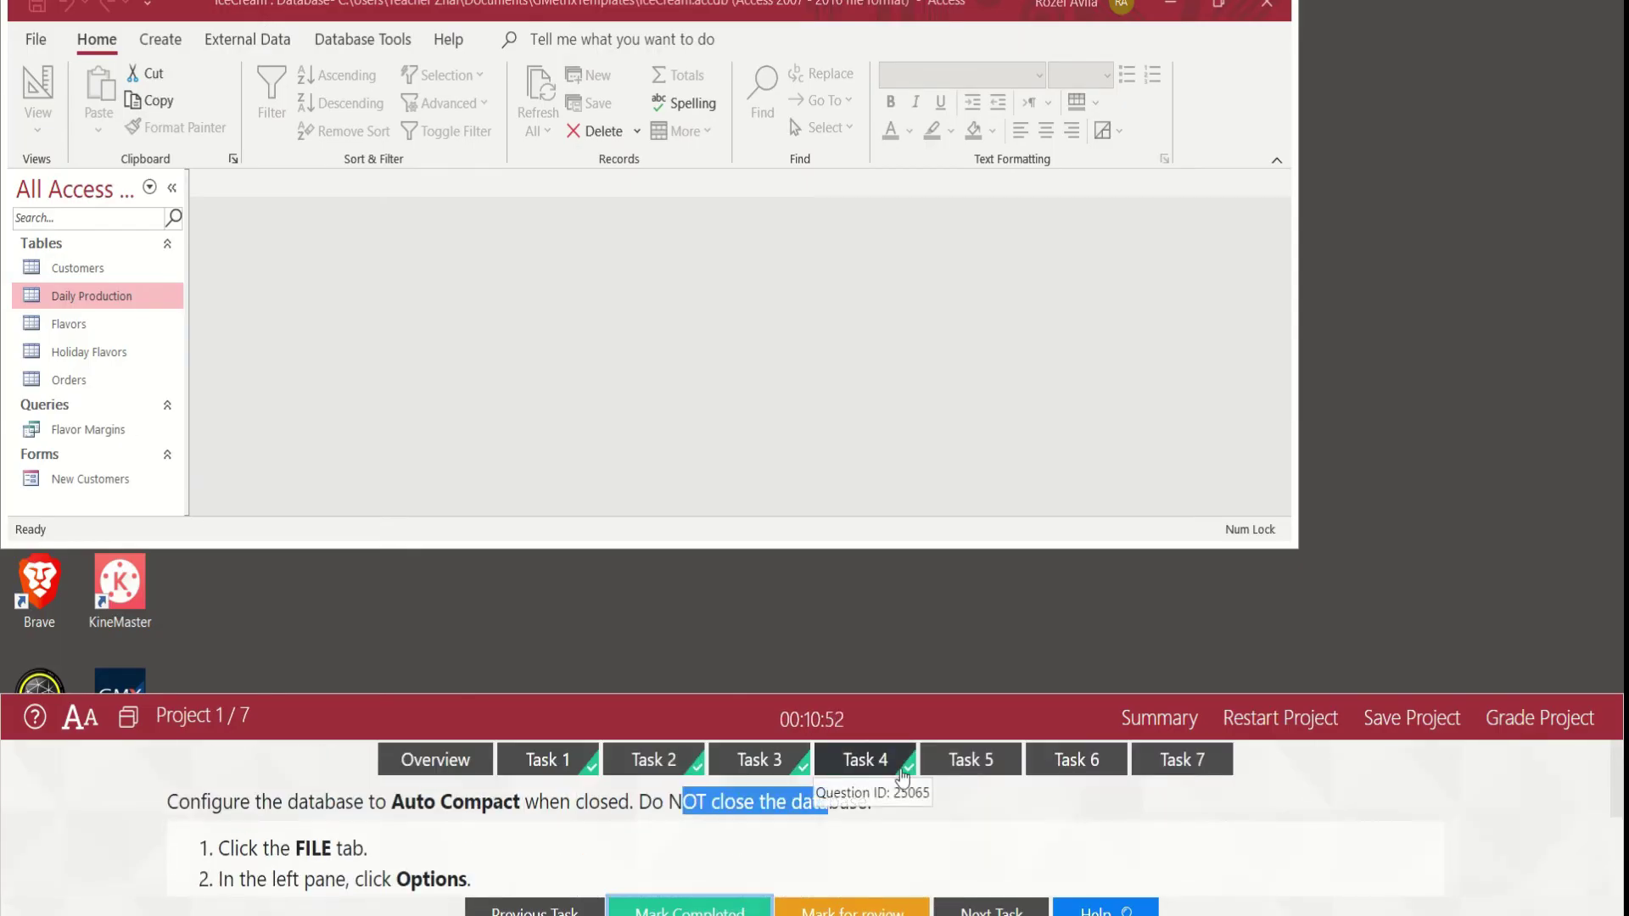
- Following the Task 5 instructions, create a new table and switch it to Design View, saving it as Shipping
{"action": "left_click", "coordinate": [980, 774]}
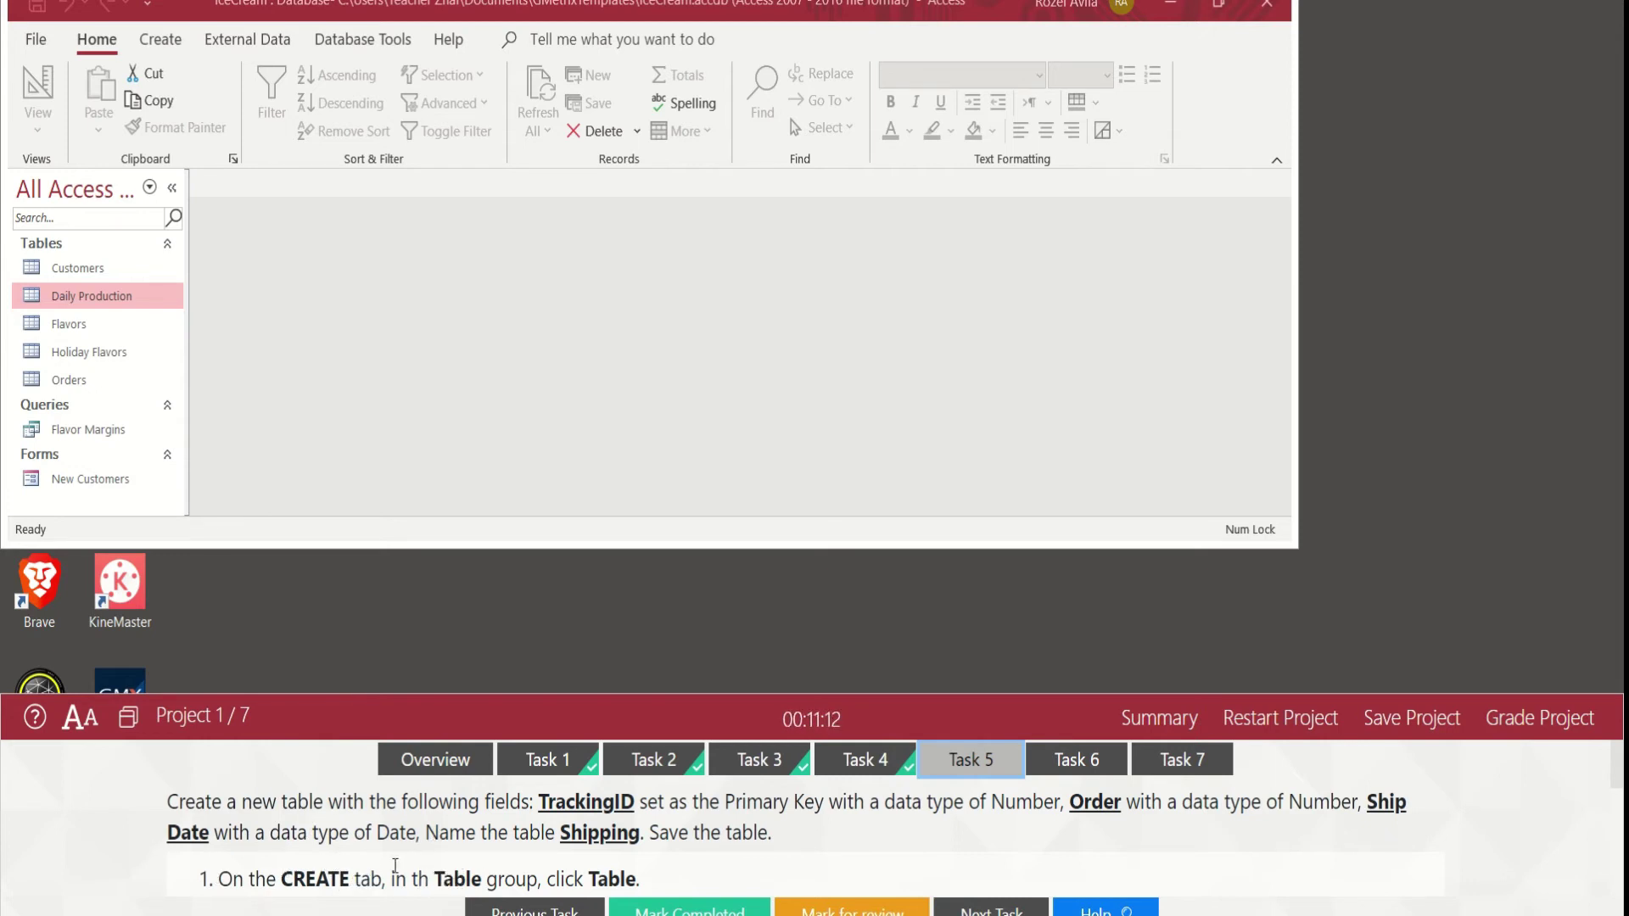
{"action": "scroll", "coordinate": [378, 859], "scroll_direction": "down", "scroll_amount": 2}
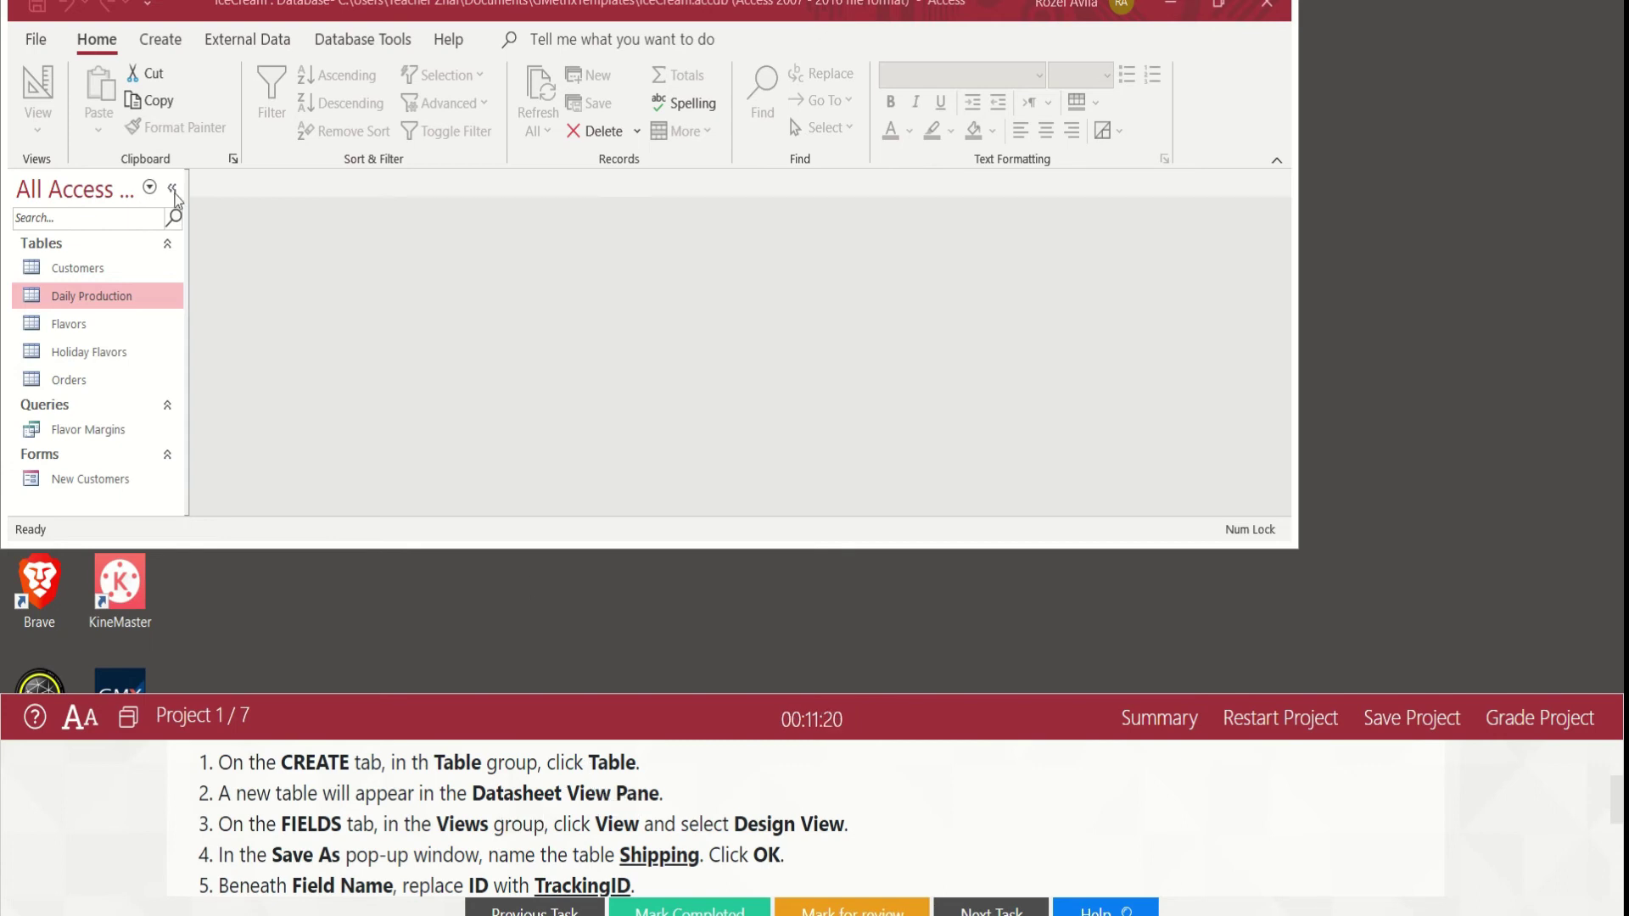
{"action": "left_click", "coordinate": [161, 40]}
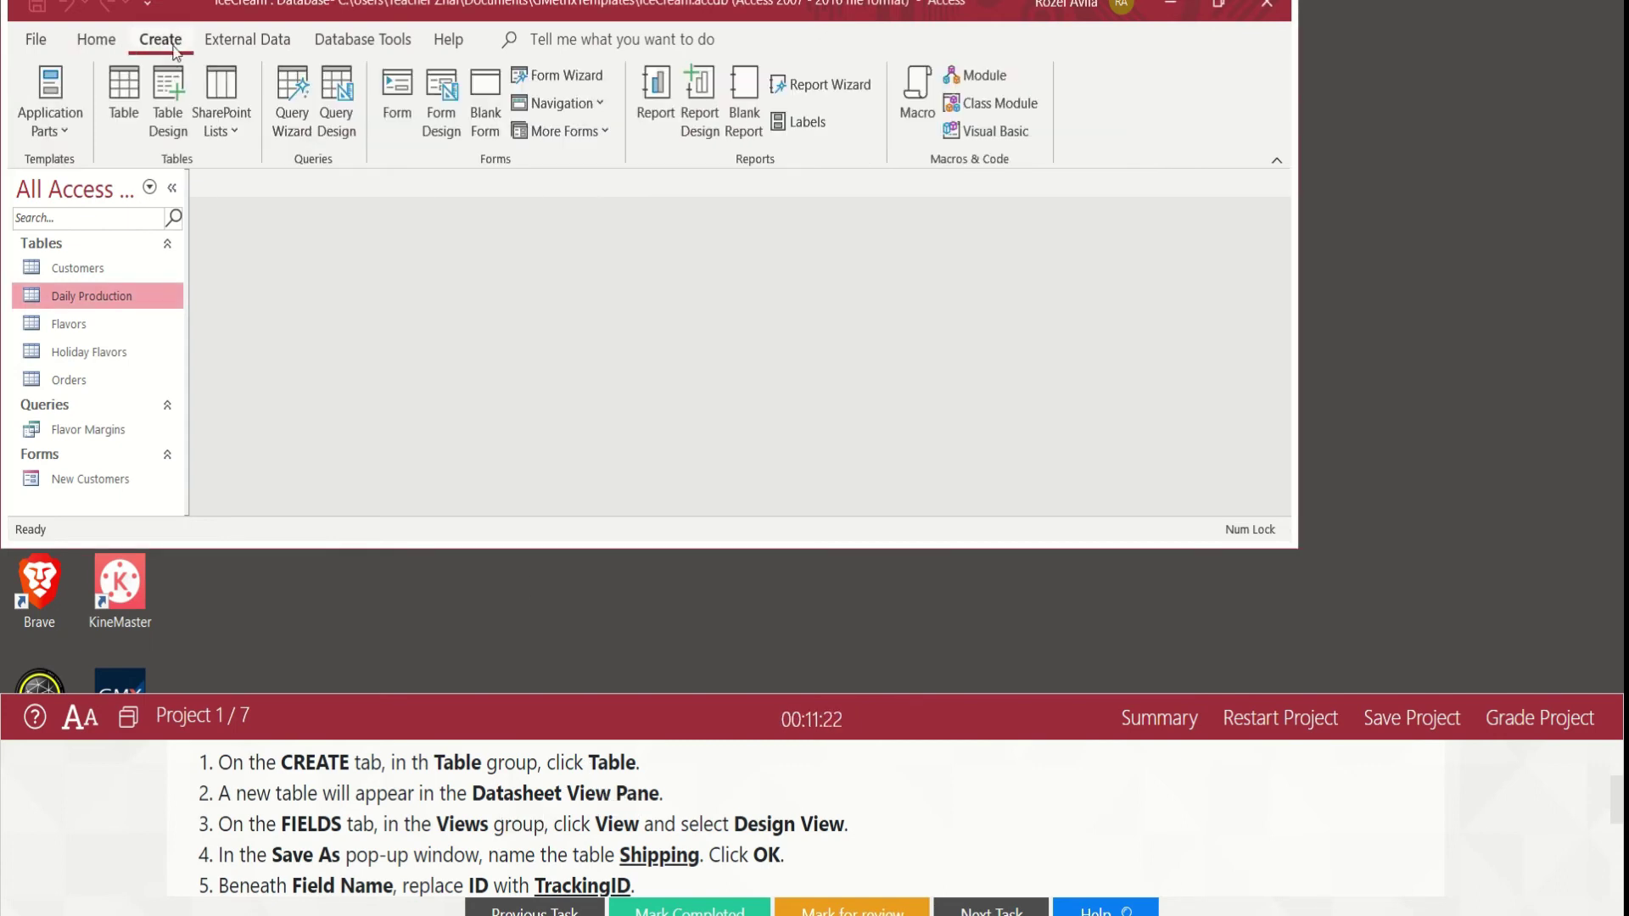
{"action": "left_click", "coordinate": [127, 88]}
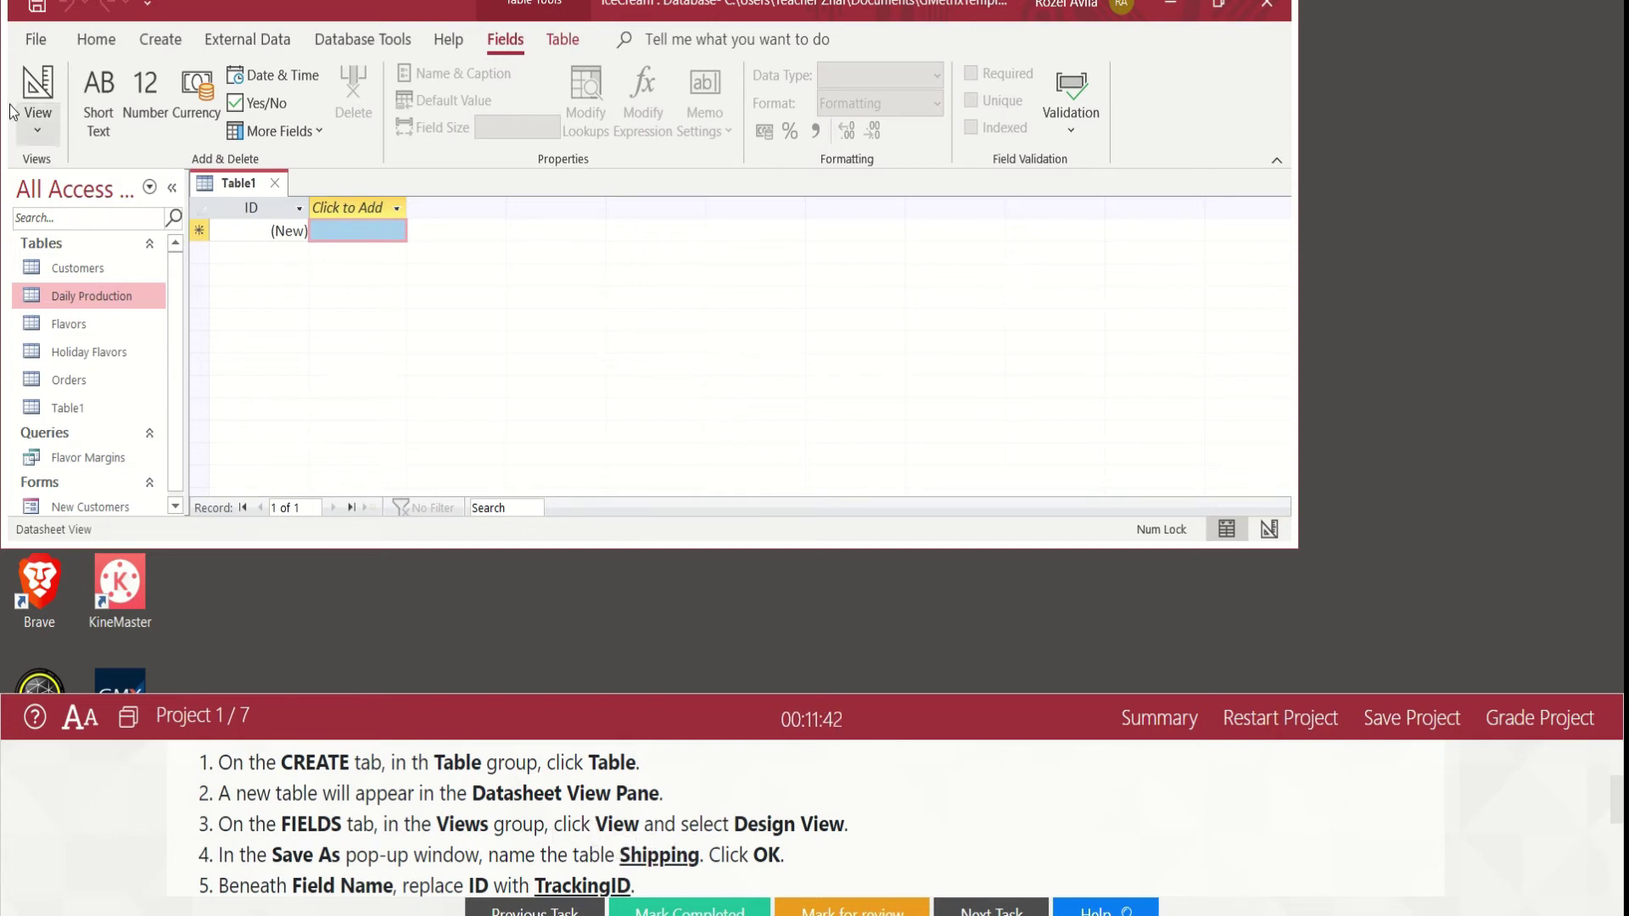
{"action": "left_click", "coordinate": [39, 128]}
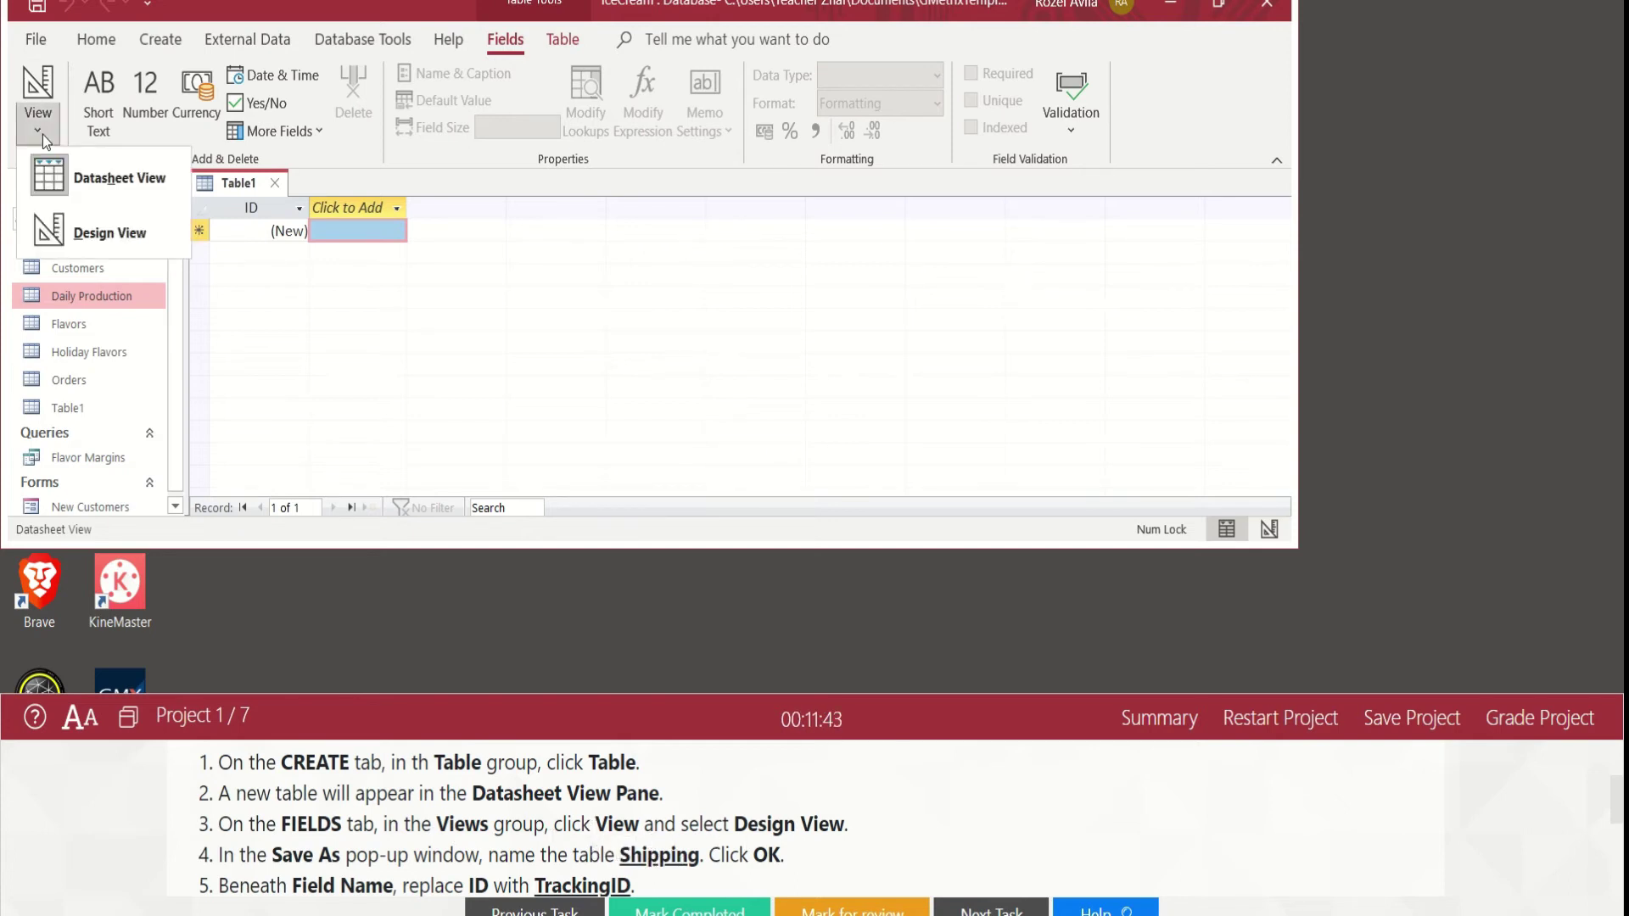
{"action": "left_click", "coordinate": [110, 234]}
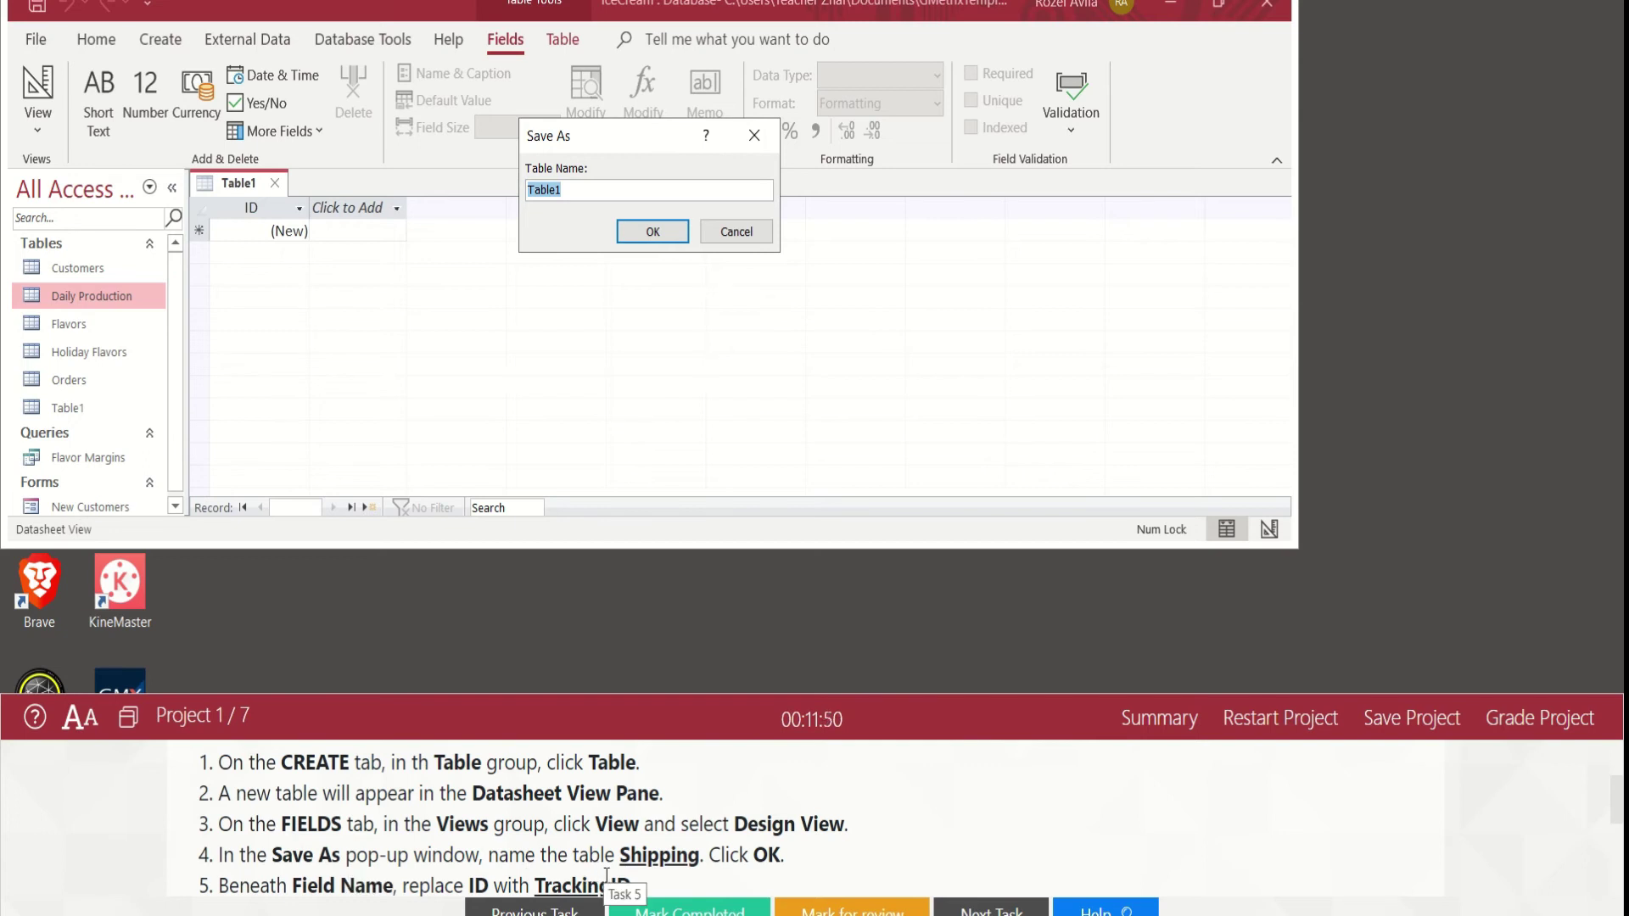
{"action": "type", "text": "Shipping"}
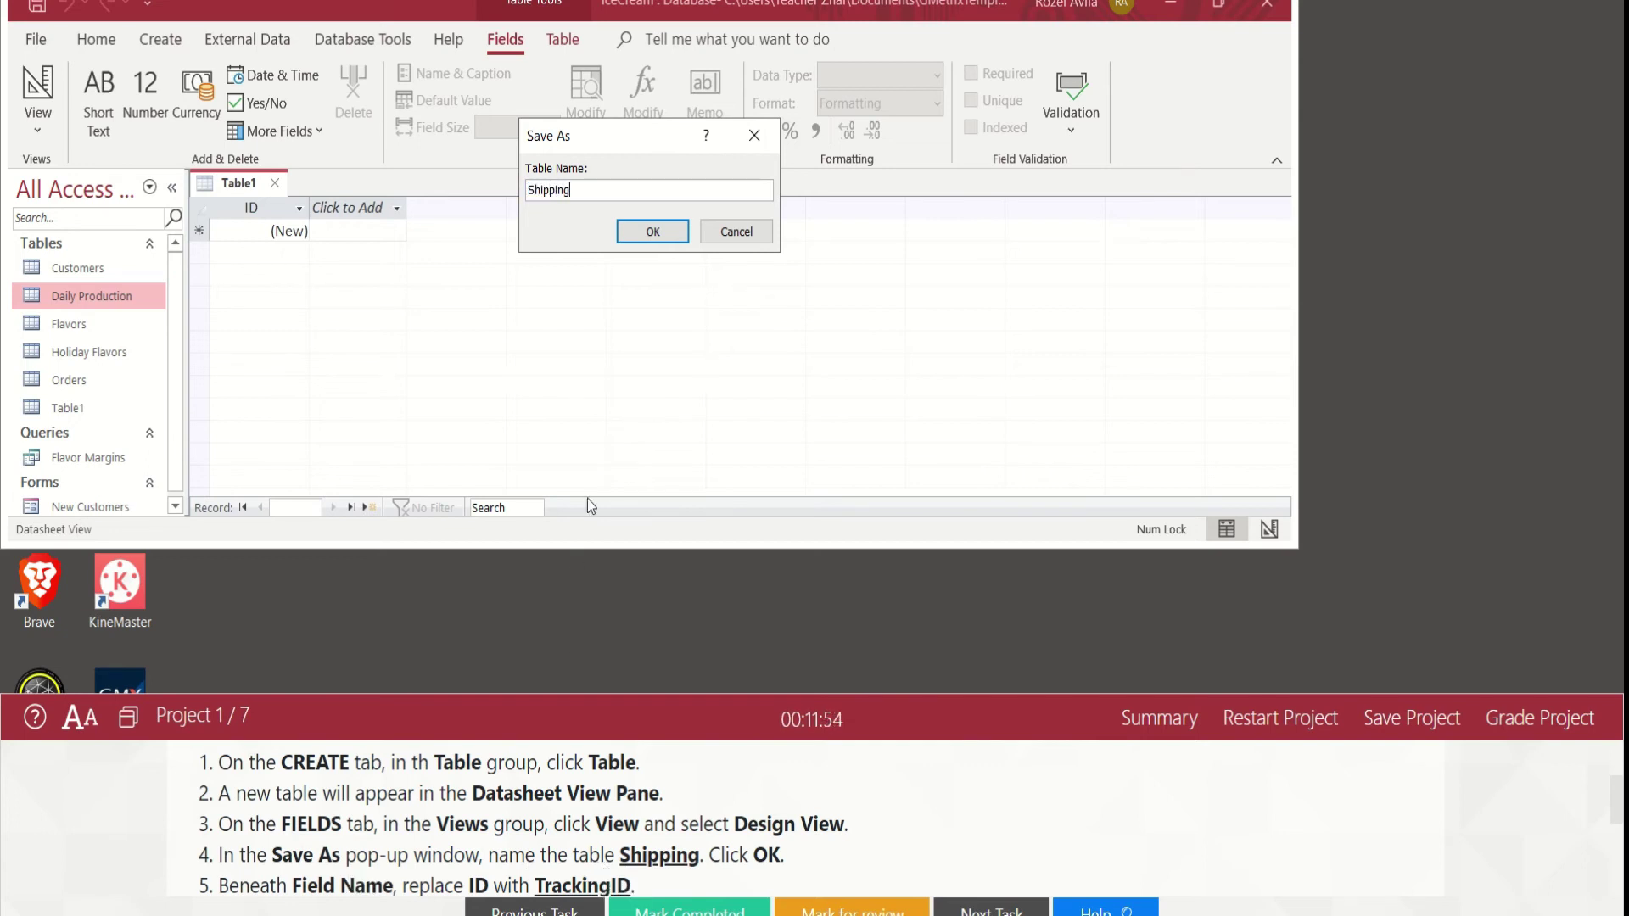
{"action": "left_click", "coordinate": [649, 231]}
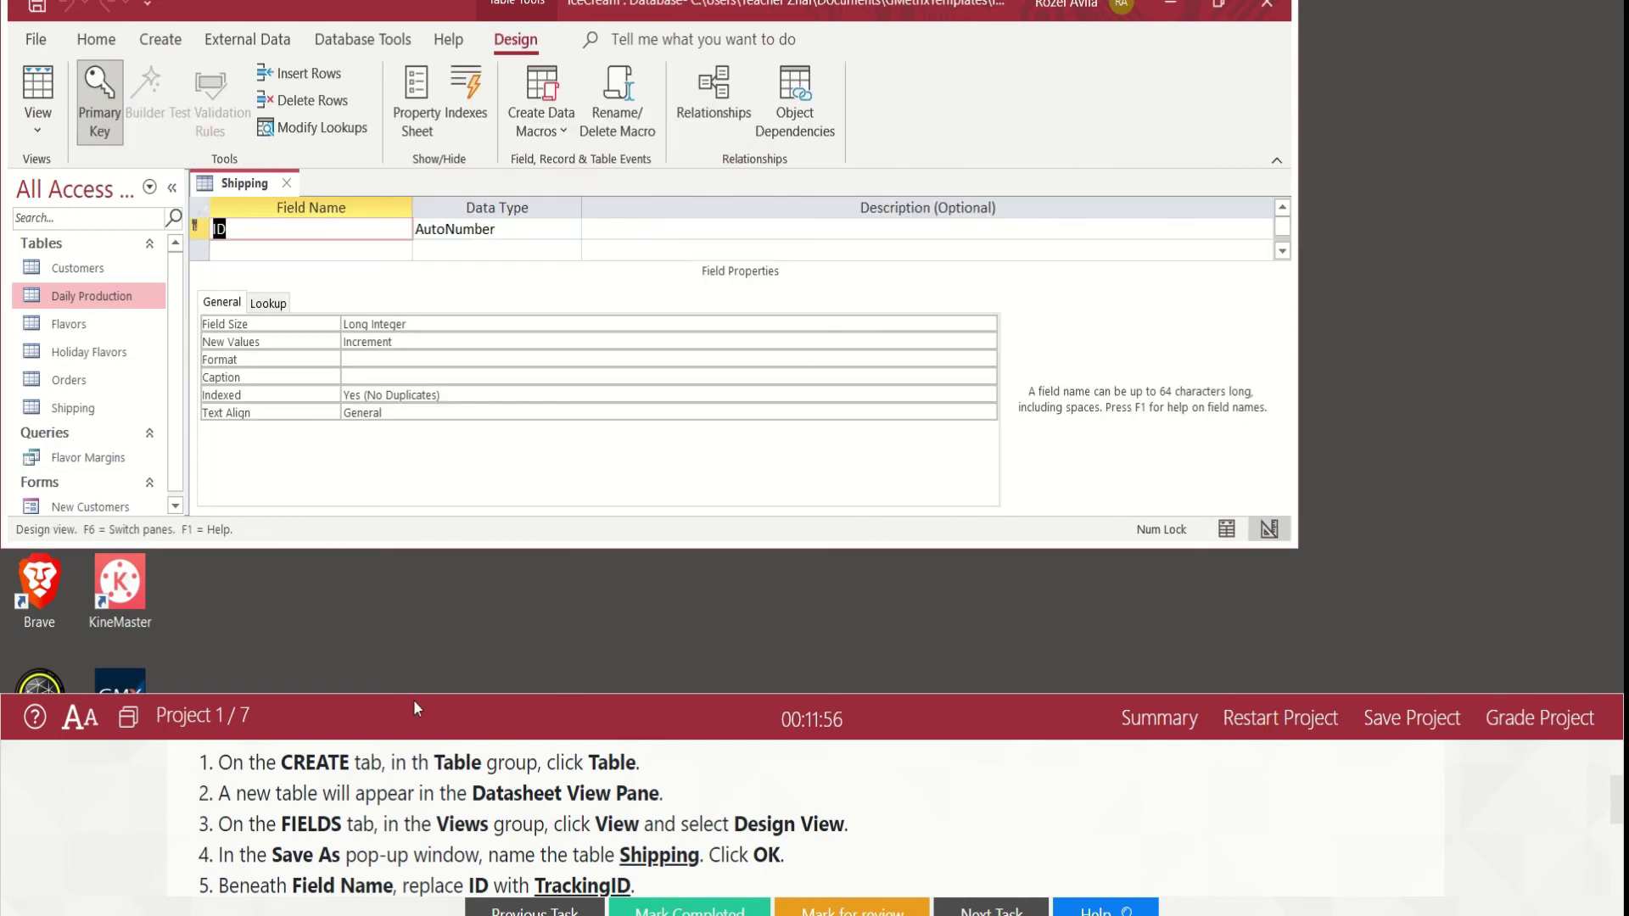
- Rename the Shipping table's ID field to TrackingID and set its data type to Number
{"action": "scroll", "coordinate": [299, 778], "scroll_direction": "down", "scroll_amount": 2}
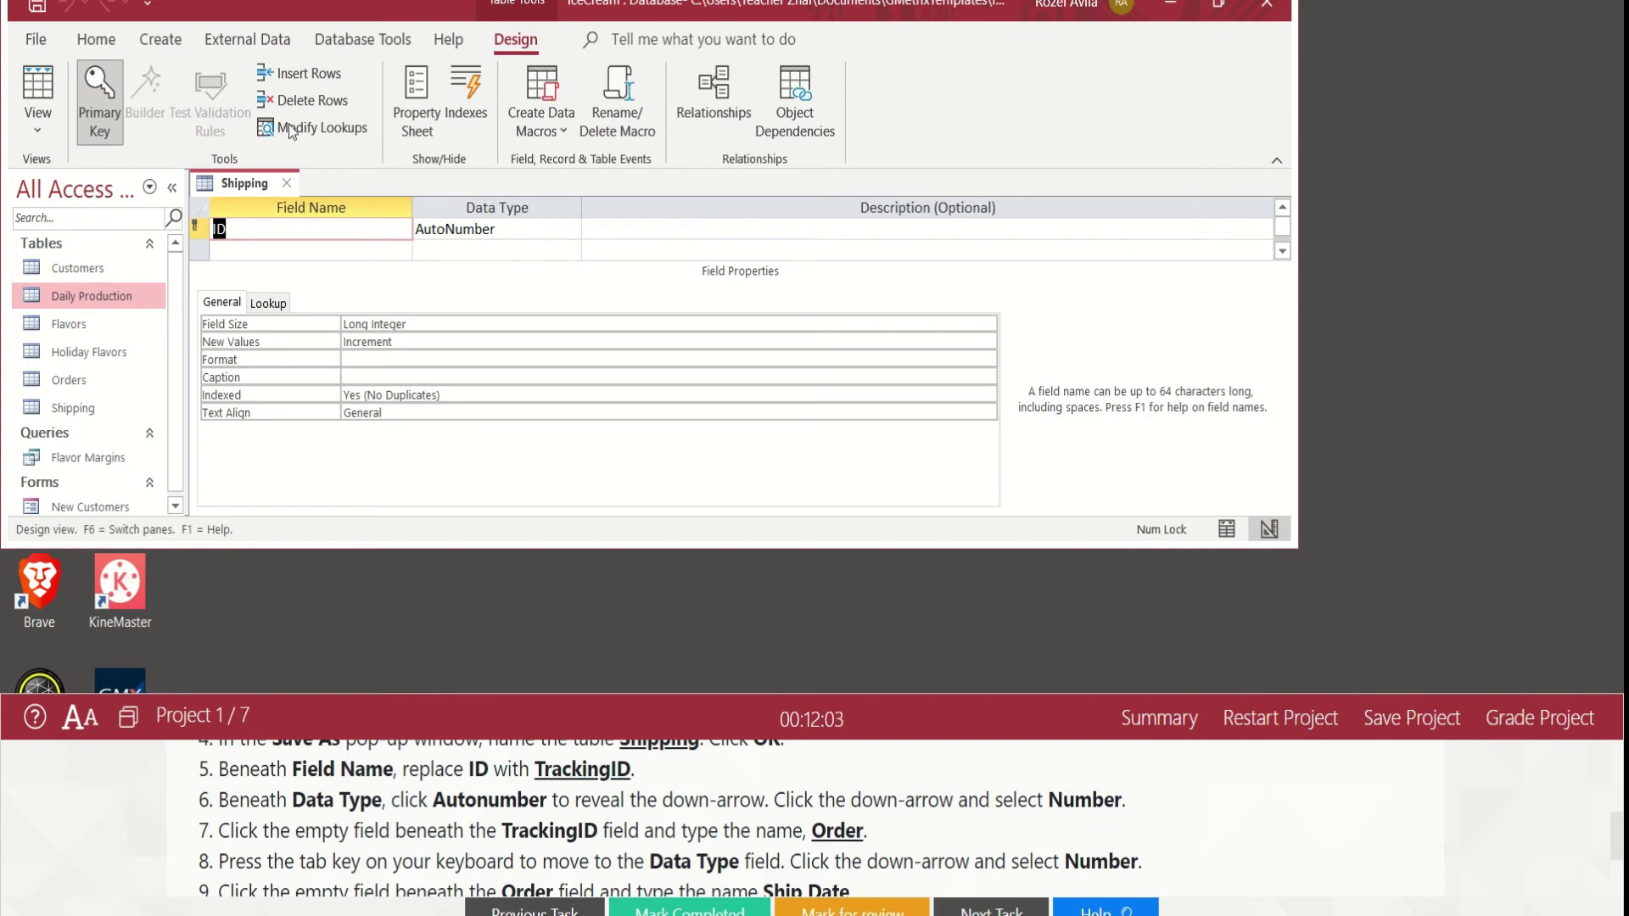
{"action": "left_click", "coordinate": [214, 229]}
{"action": "type", "text": "Tracking"}
{"action": "left_click_drag", "start_coordinate": [249, 800], "coordinate": [603, 802]}
{"action": "left_click", "coordinate": [689, 807]}
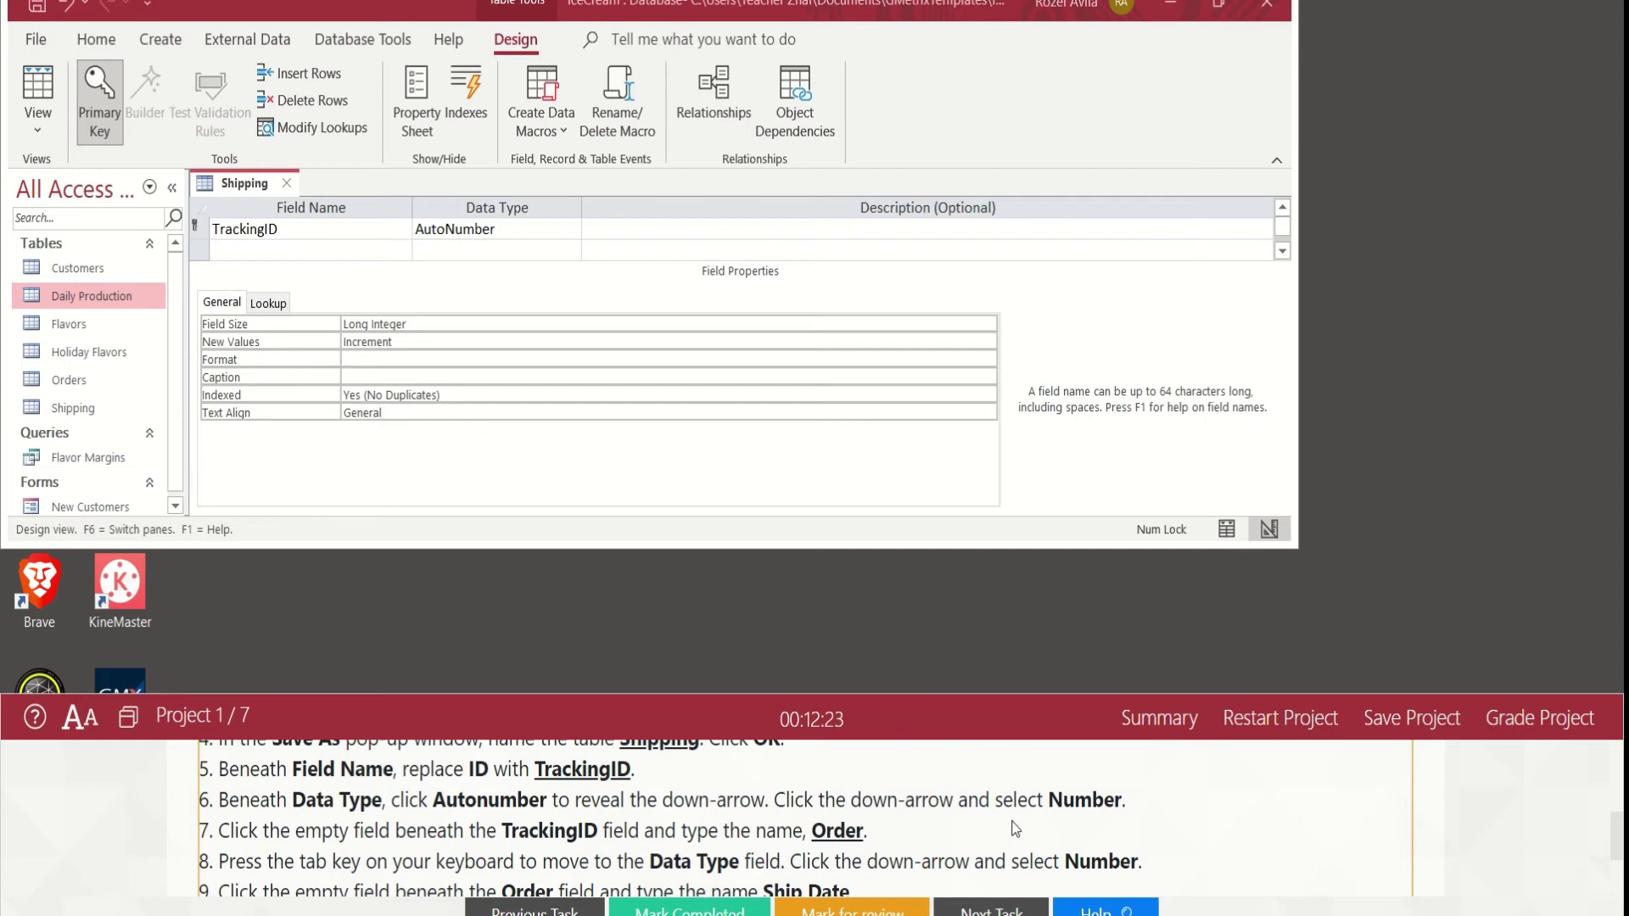
{"action": "left_click", "coordinate": [572, 228]}
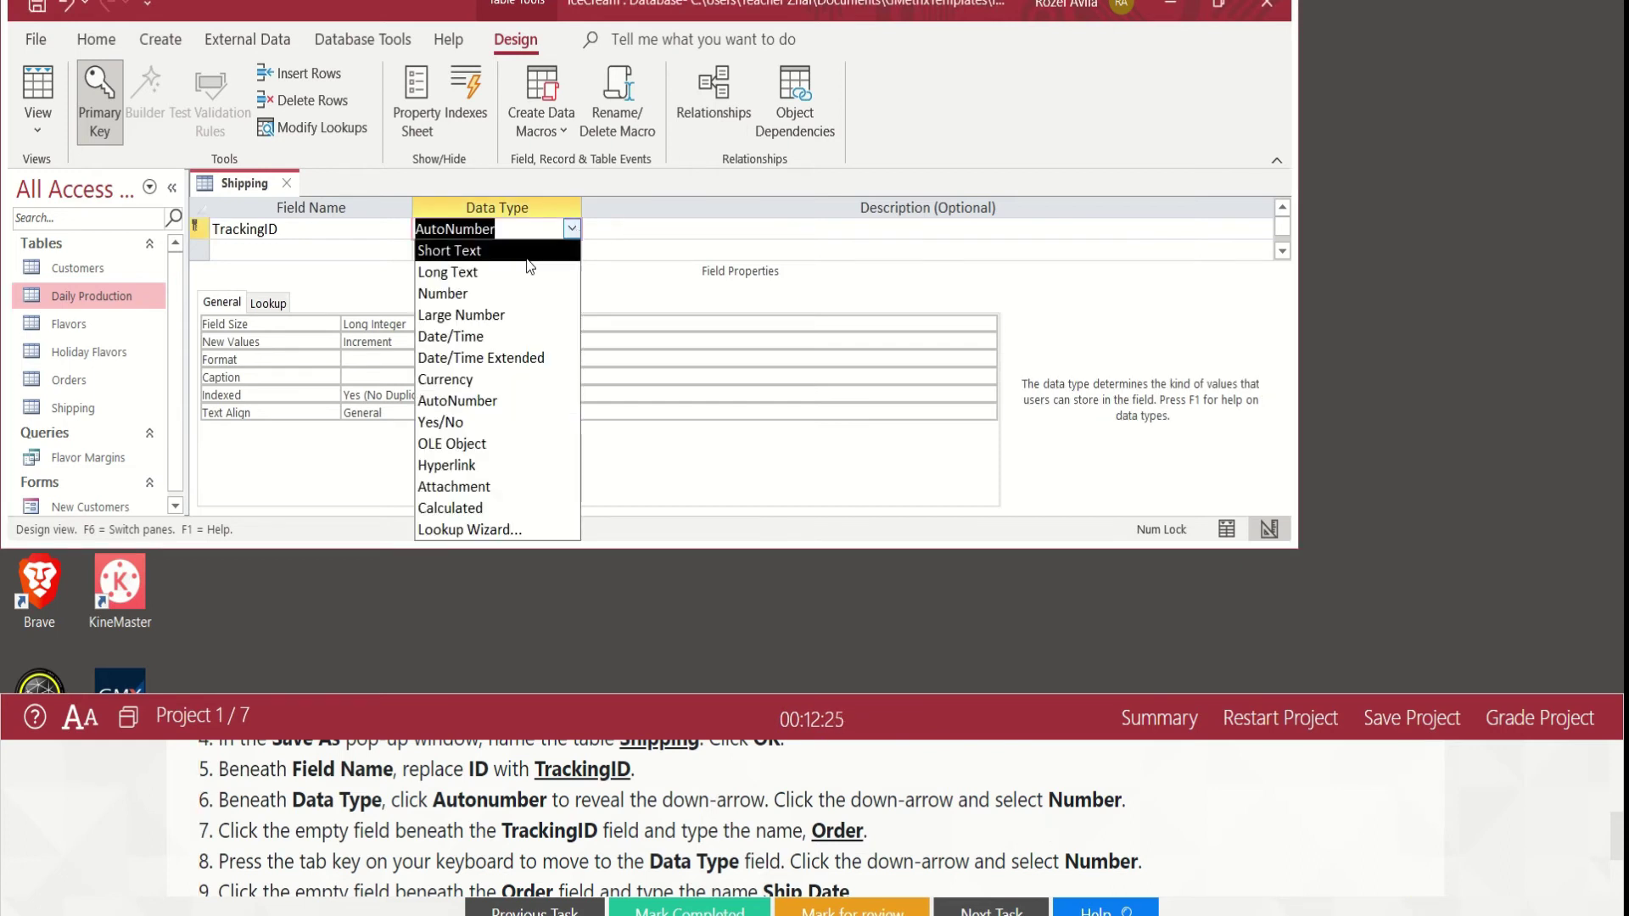
{"action": "left_click", "coordinate": [520, 293]}
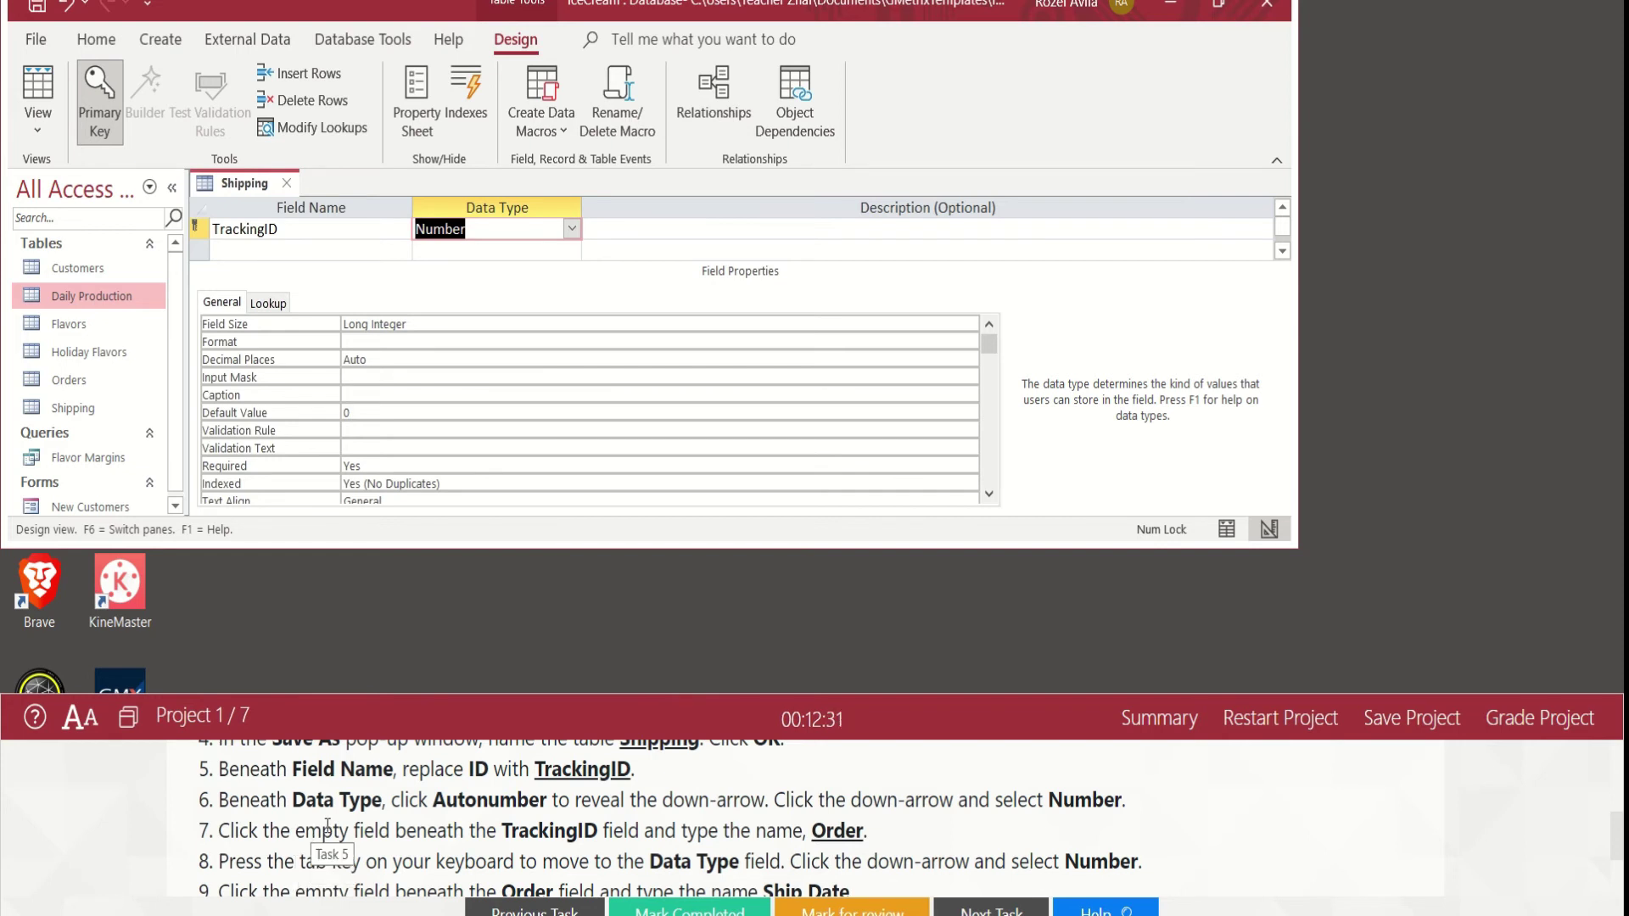
- Add a field named Order beneath TrackingID and set its data type to Number
{"action": "left_click_drag", "start_coordinate": [218, 831], "coordinate": [550, 831]}
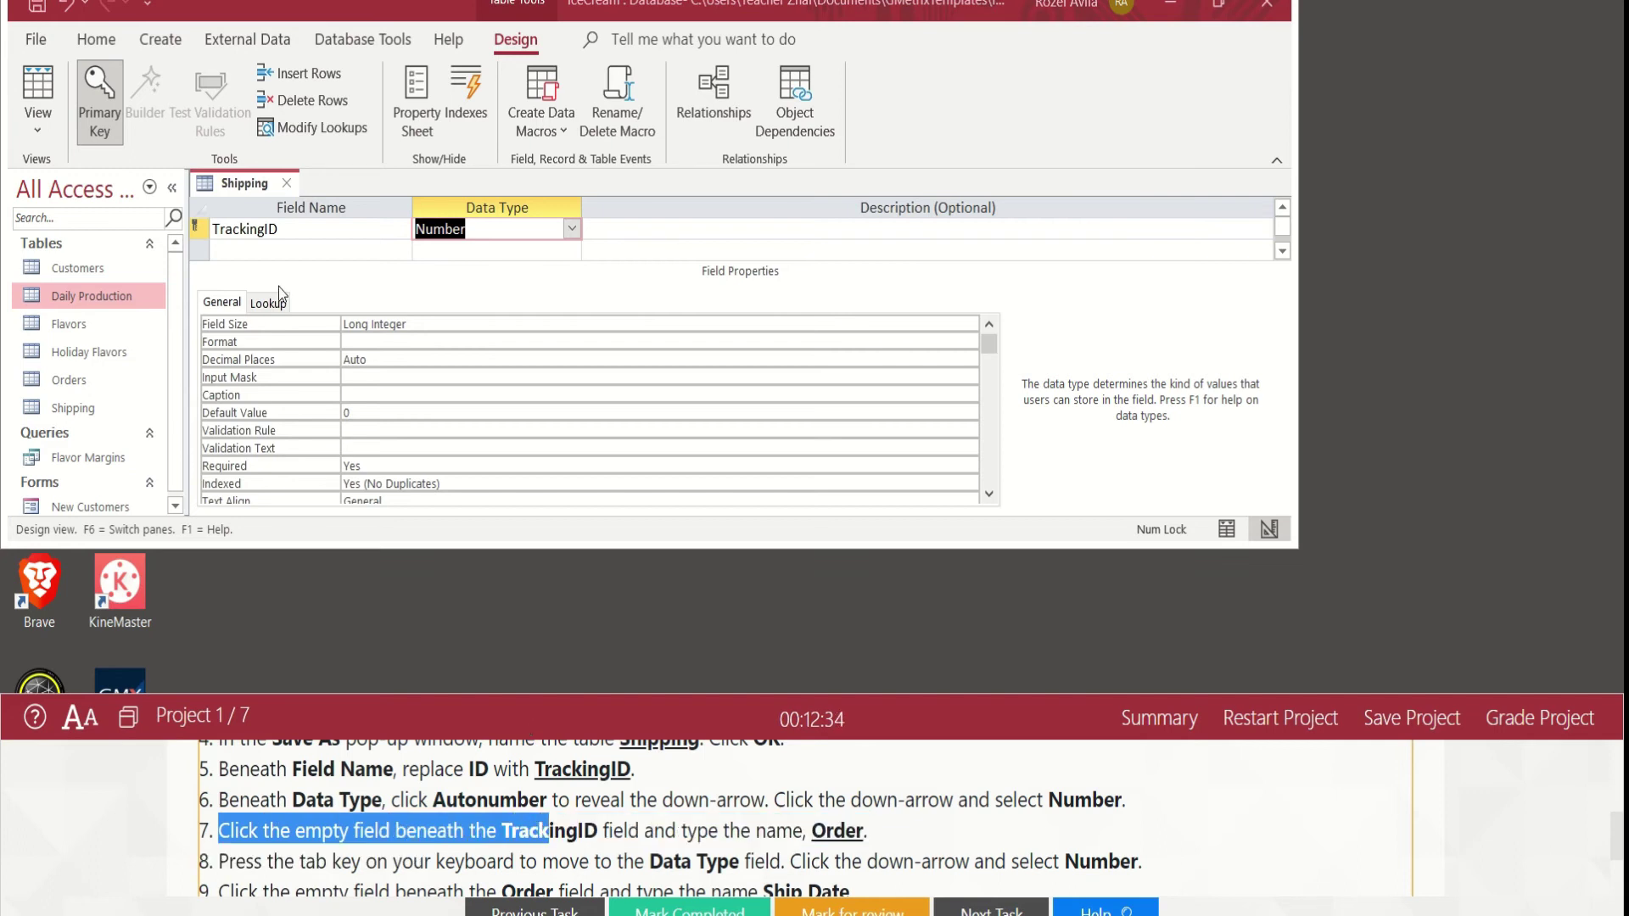
{"action": "left_click", "coordinate": [236, 248]}
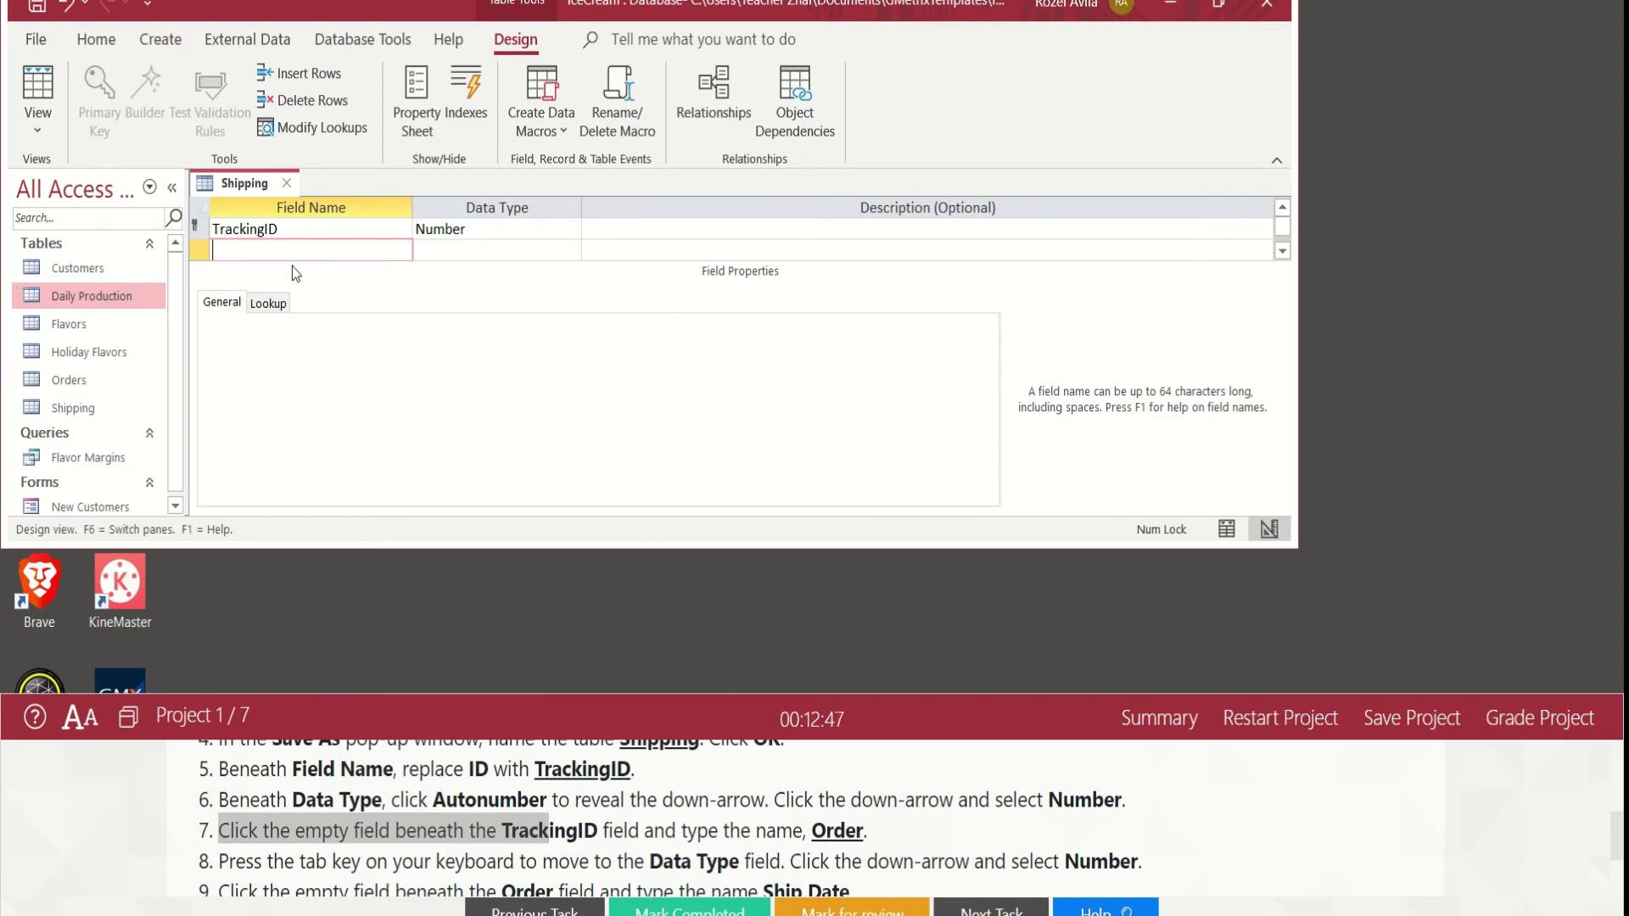
{"action": "type", "text": "Order"}
{"action": "key", "text": "Tab"}
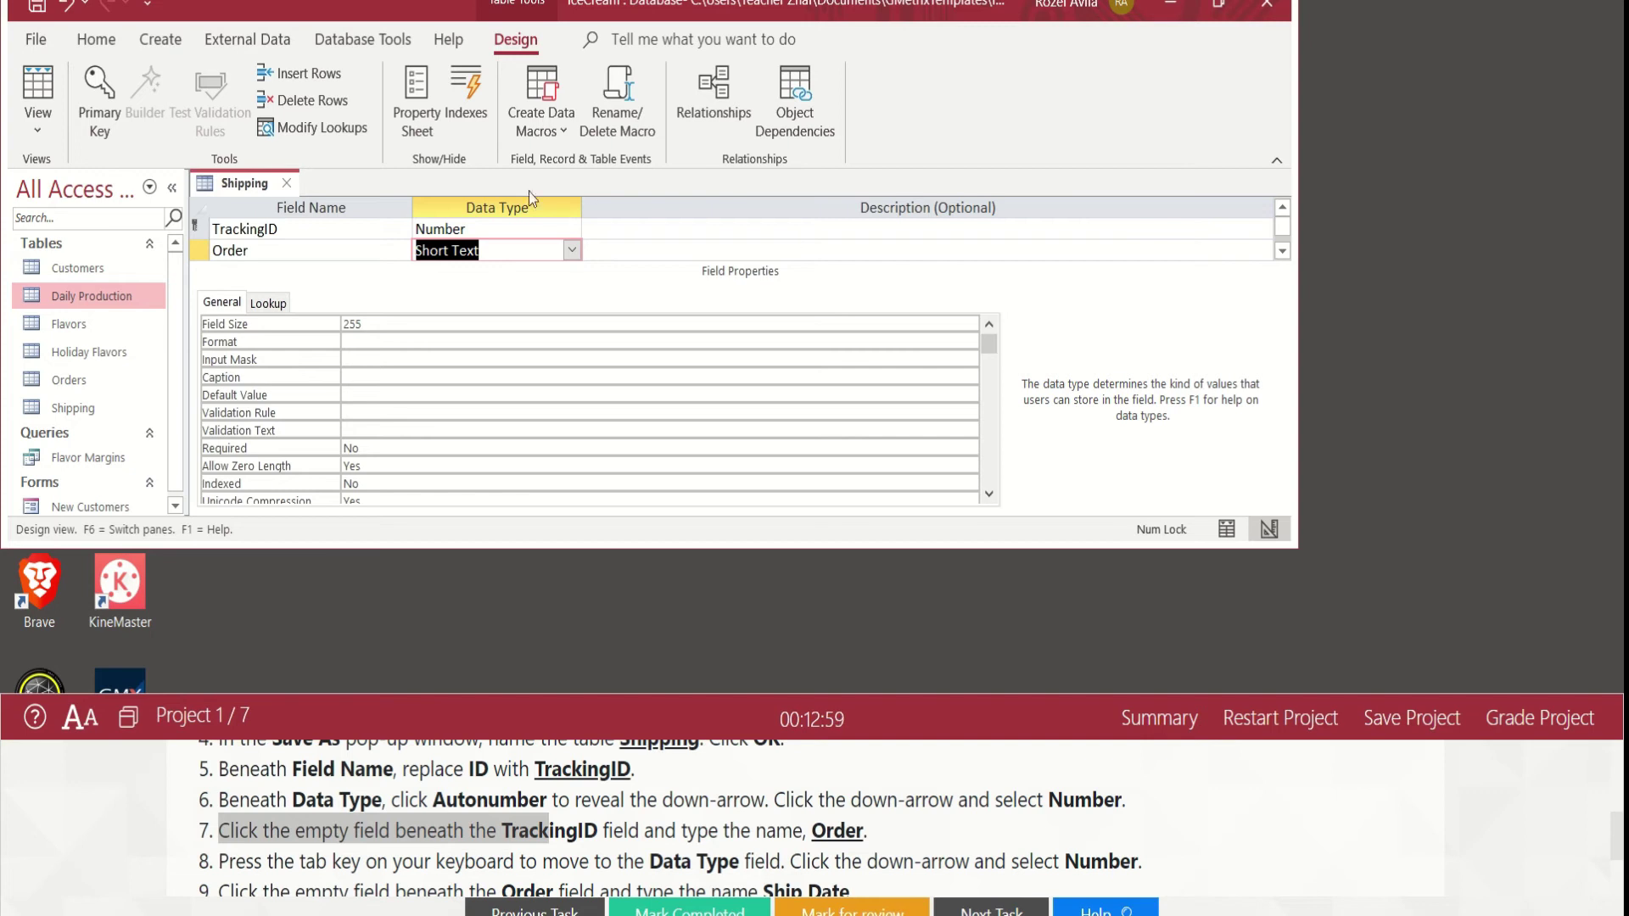
{"action": "left_click", "coordinate": [572, 250]}
{"action": "left_click", "coordinate": [501, 314]}
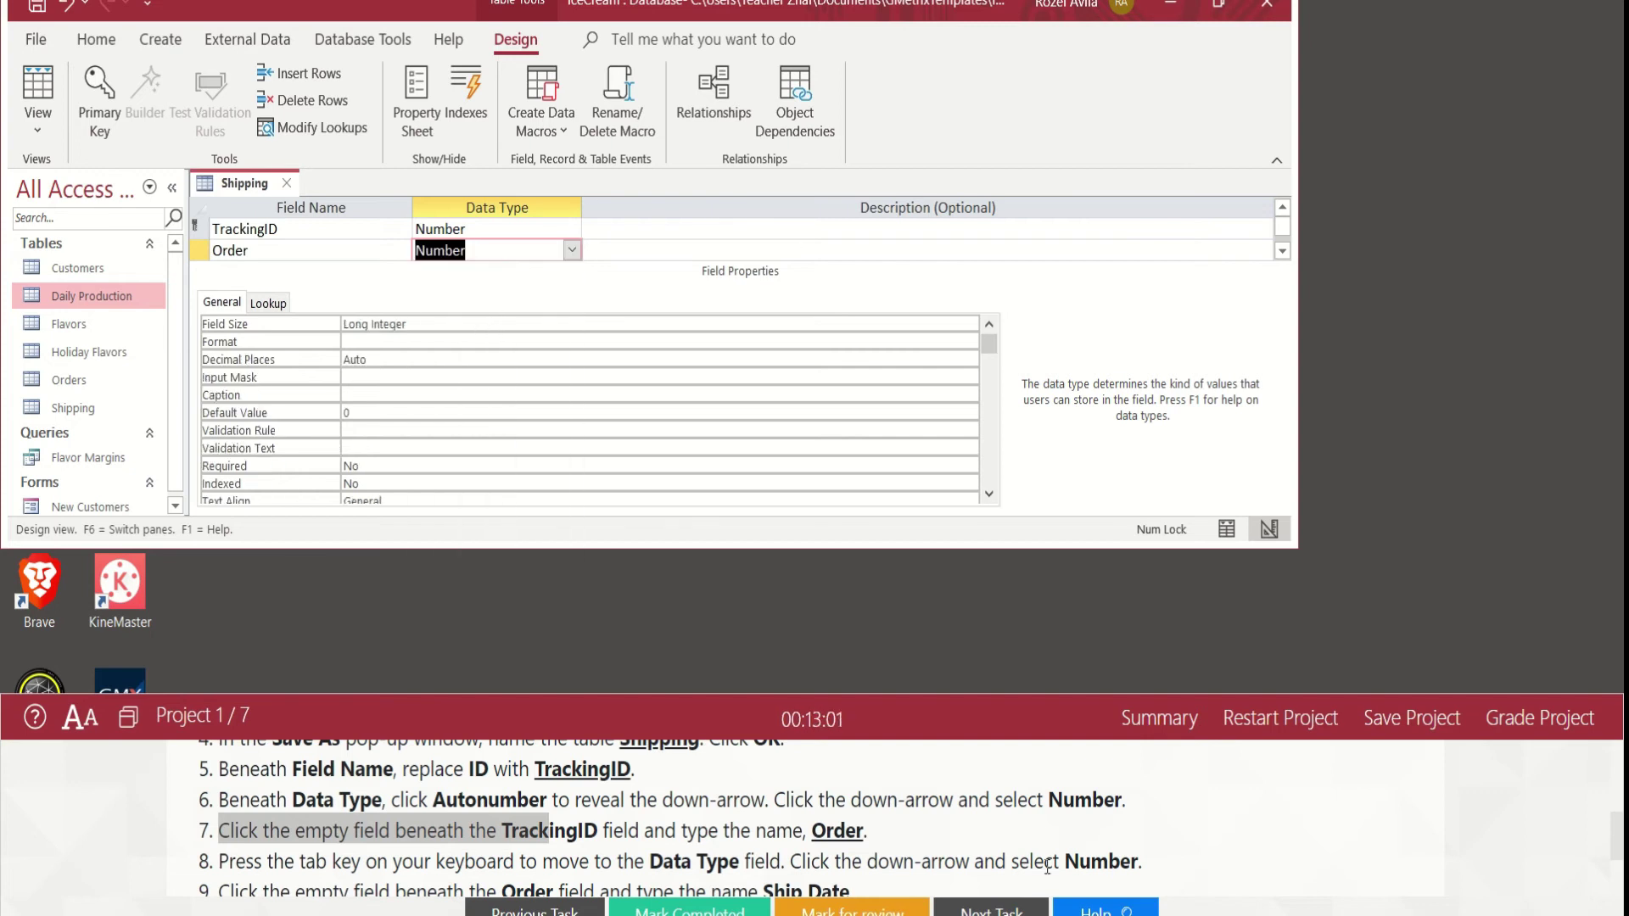
- Bring the remaining Task 5 instructions into view, then enlarge and reposition the database window to expose more field rows
{"action": "left_click_drag", "start_coordinate": [1617, 827], "coordinate": [1620, 859]}
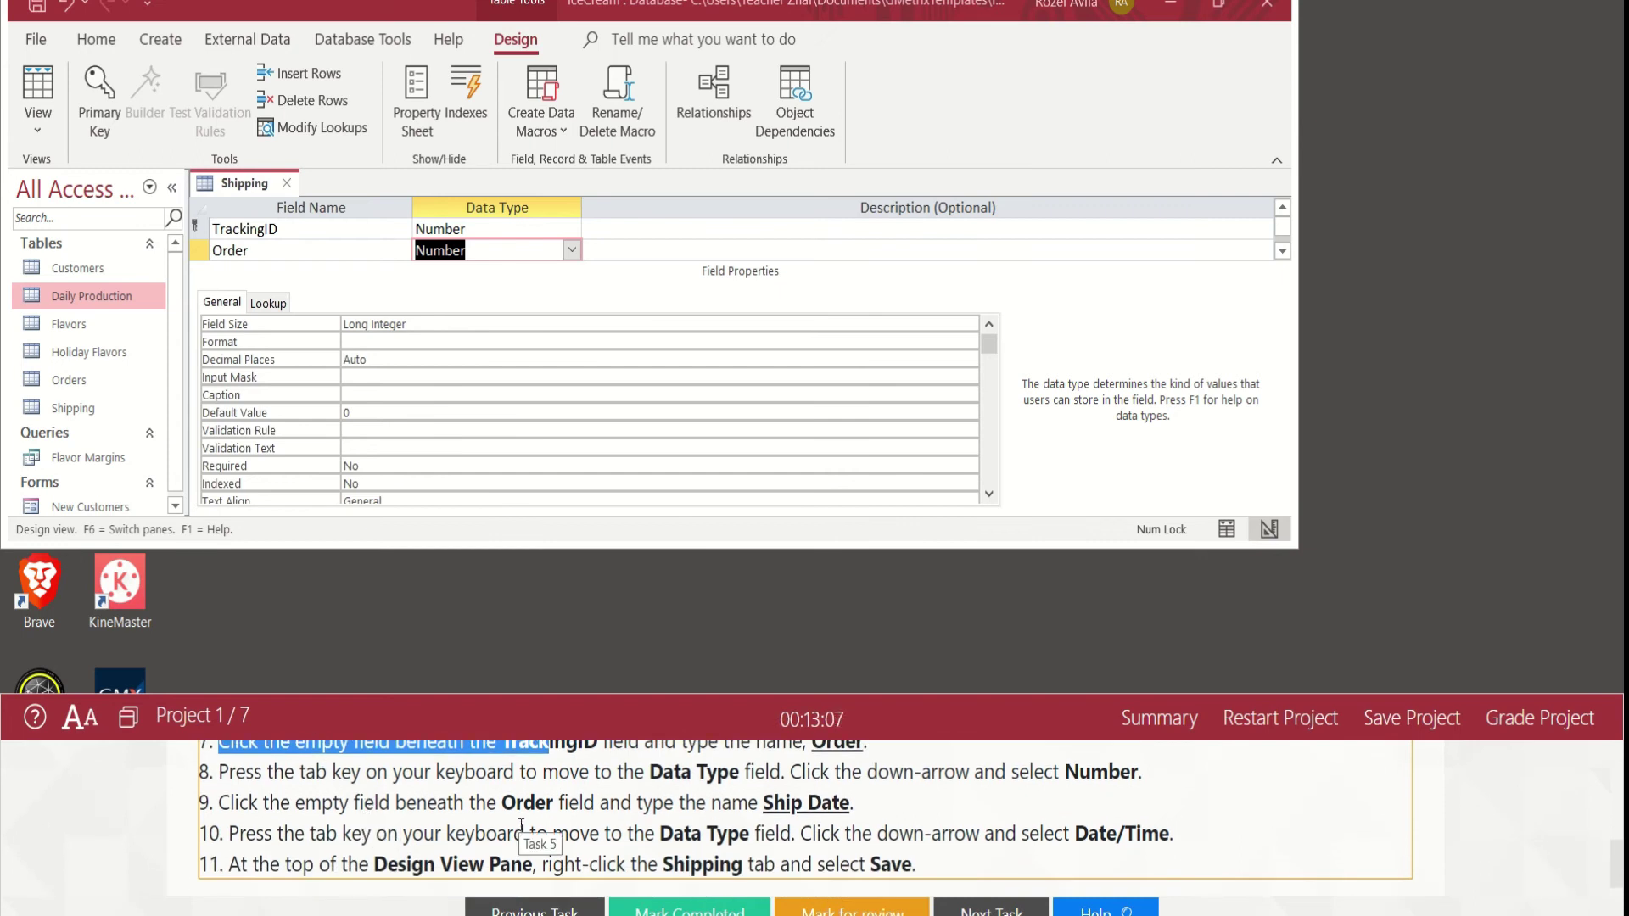
{"action": "left_click", "coordinate": [729, 548]}
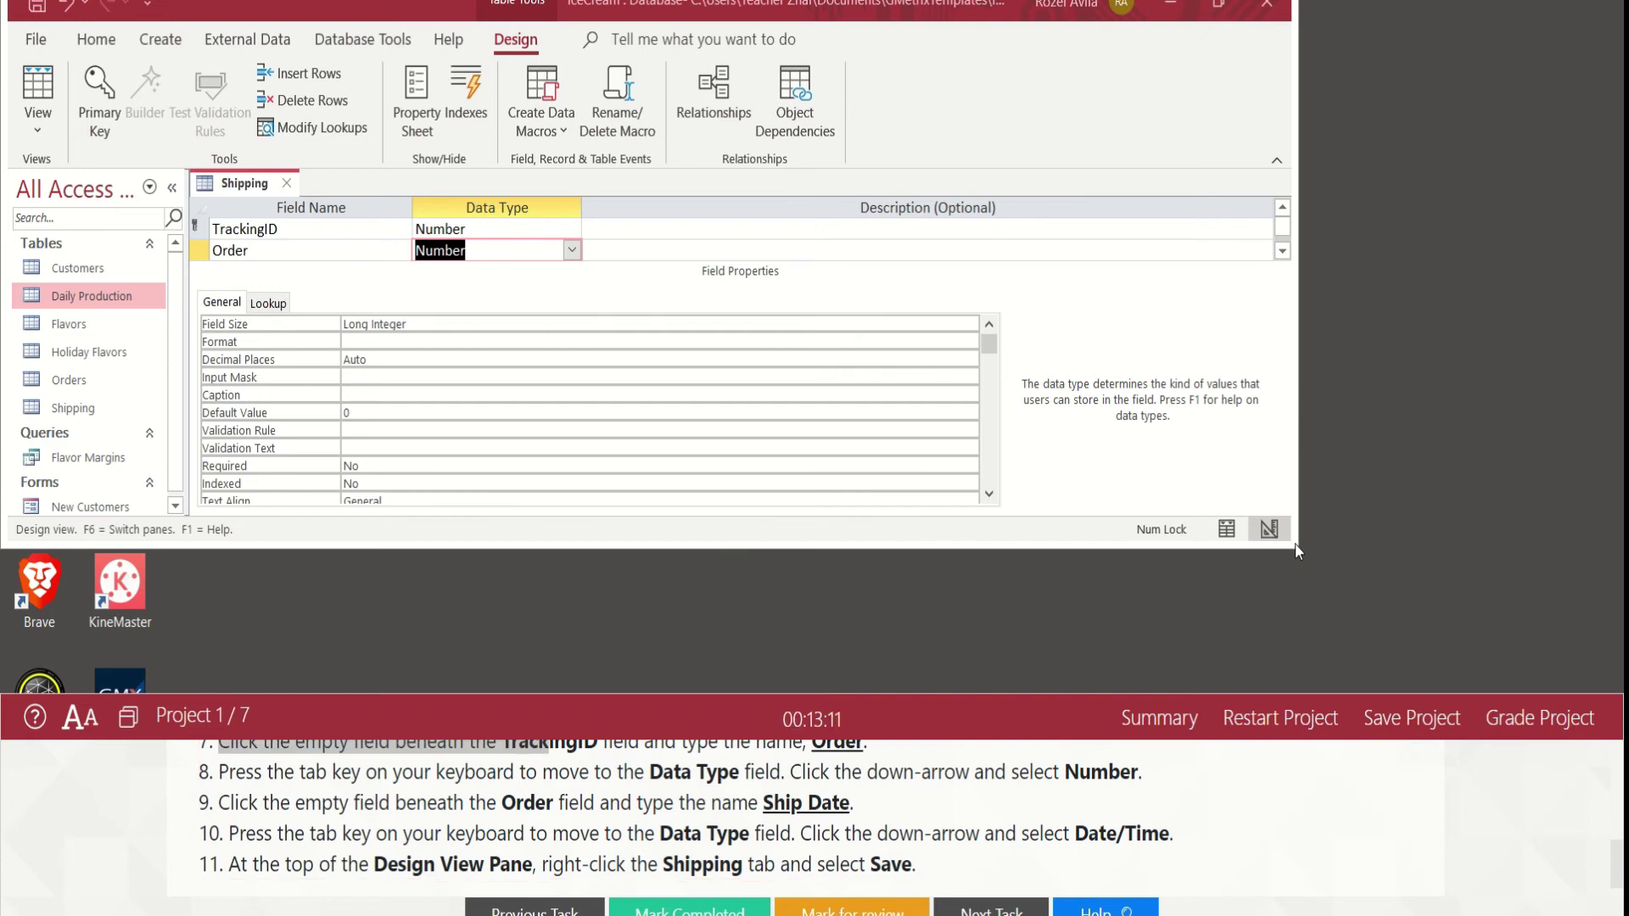
{"action": "left_click_drag", "start_coordinate": [1295, 542], "coordinate": [1236, 595]}
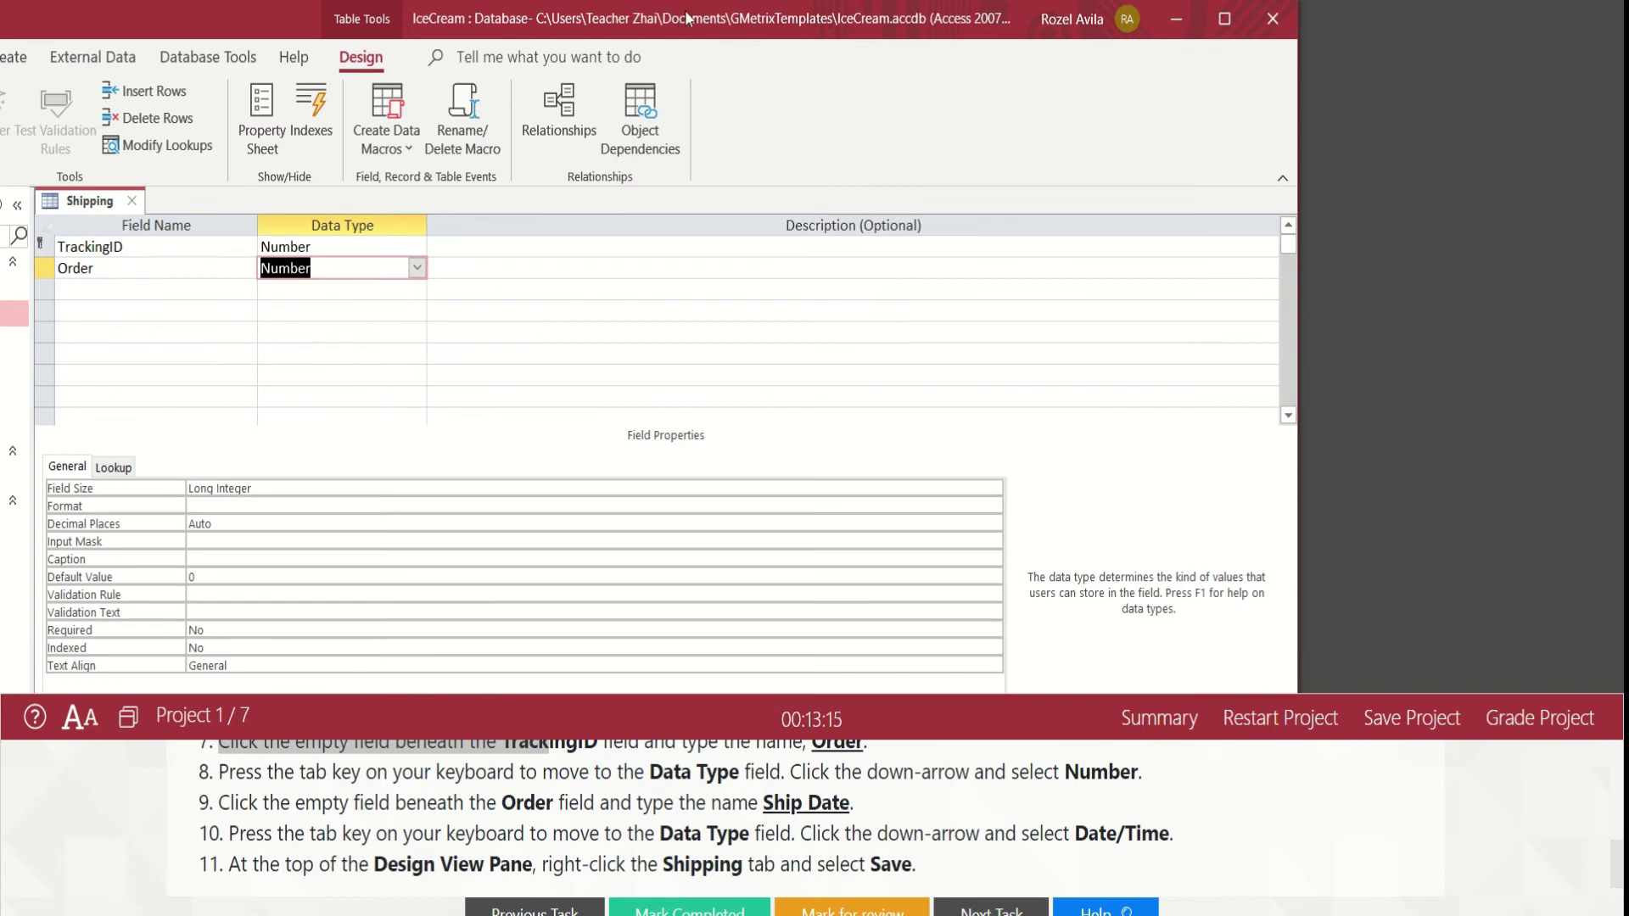
{"action": "left_click_drag", "start_coordinate": [687, 24], "coordinate": [761, 1]}
- Add a field named Ship Date beneath Order and set its data type to Date/Time
{"action": "left_click", "coordinate": [167, 265]}
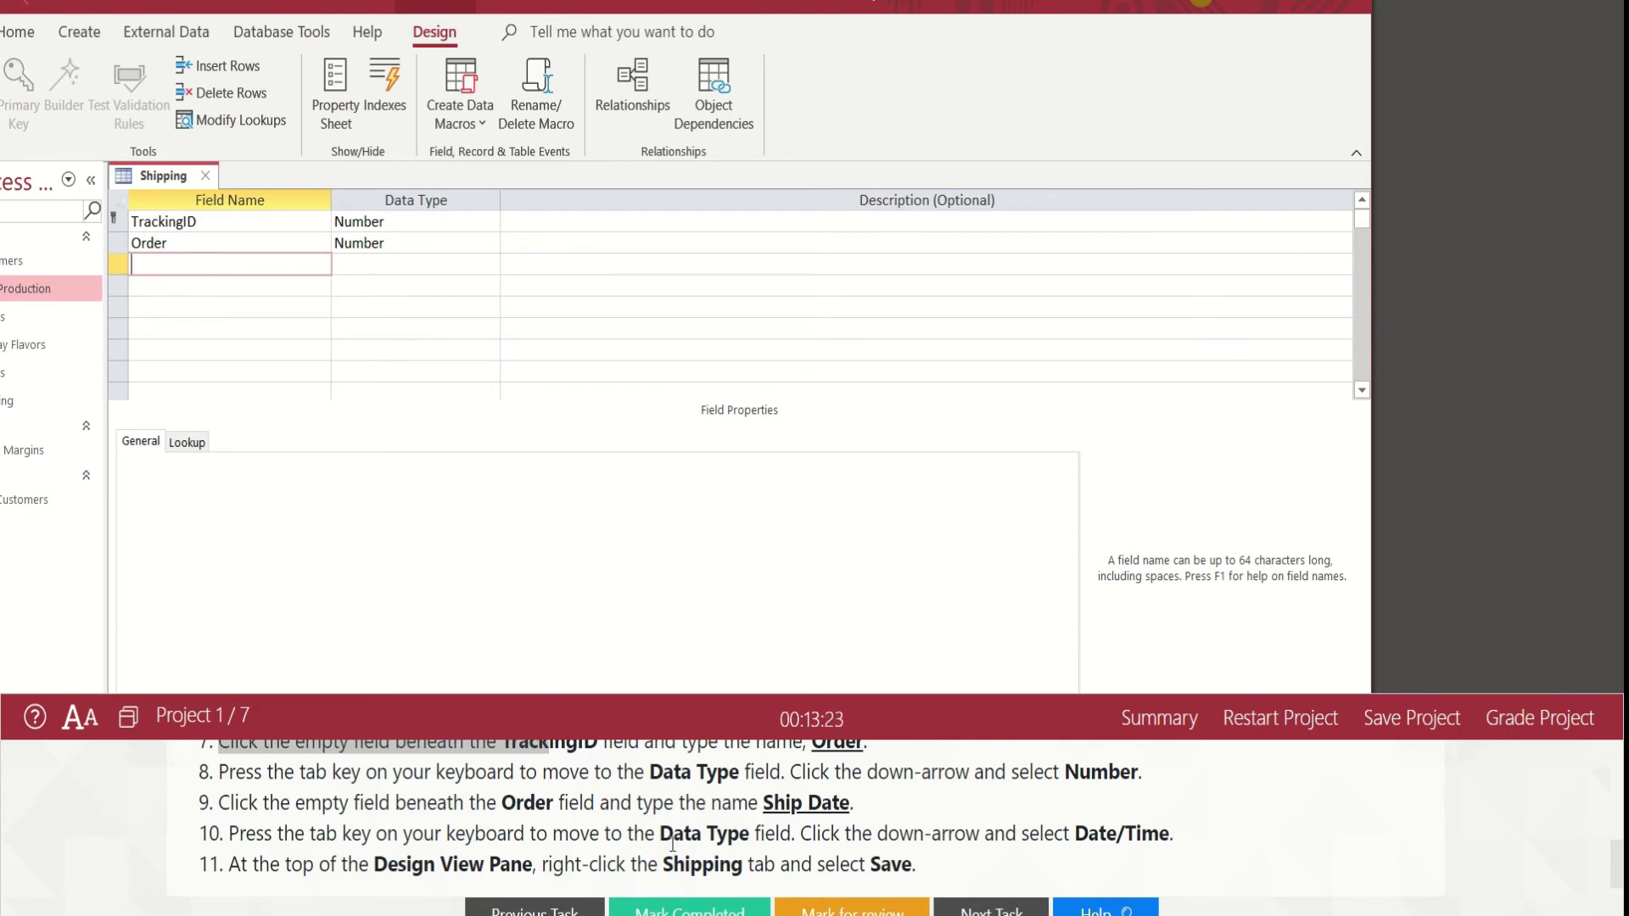
{"action": "type", "text": "Ship Dae"}
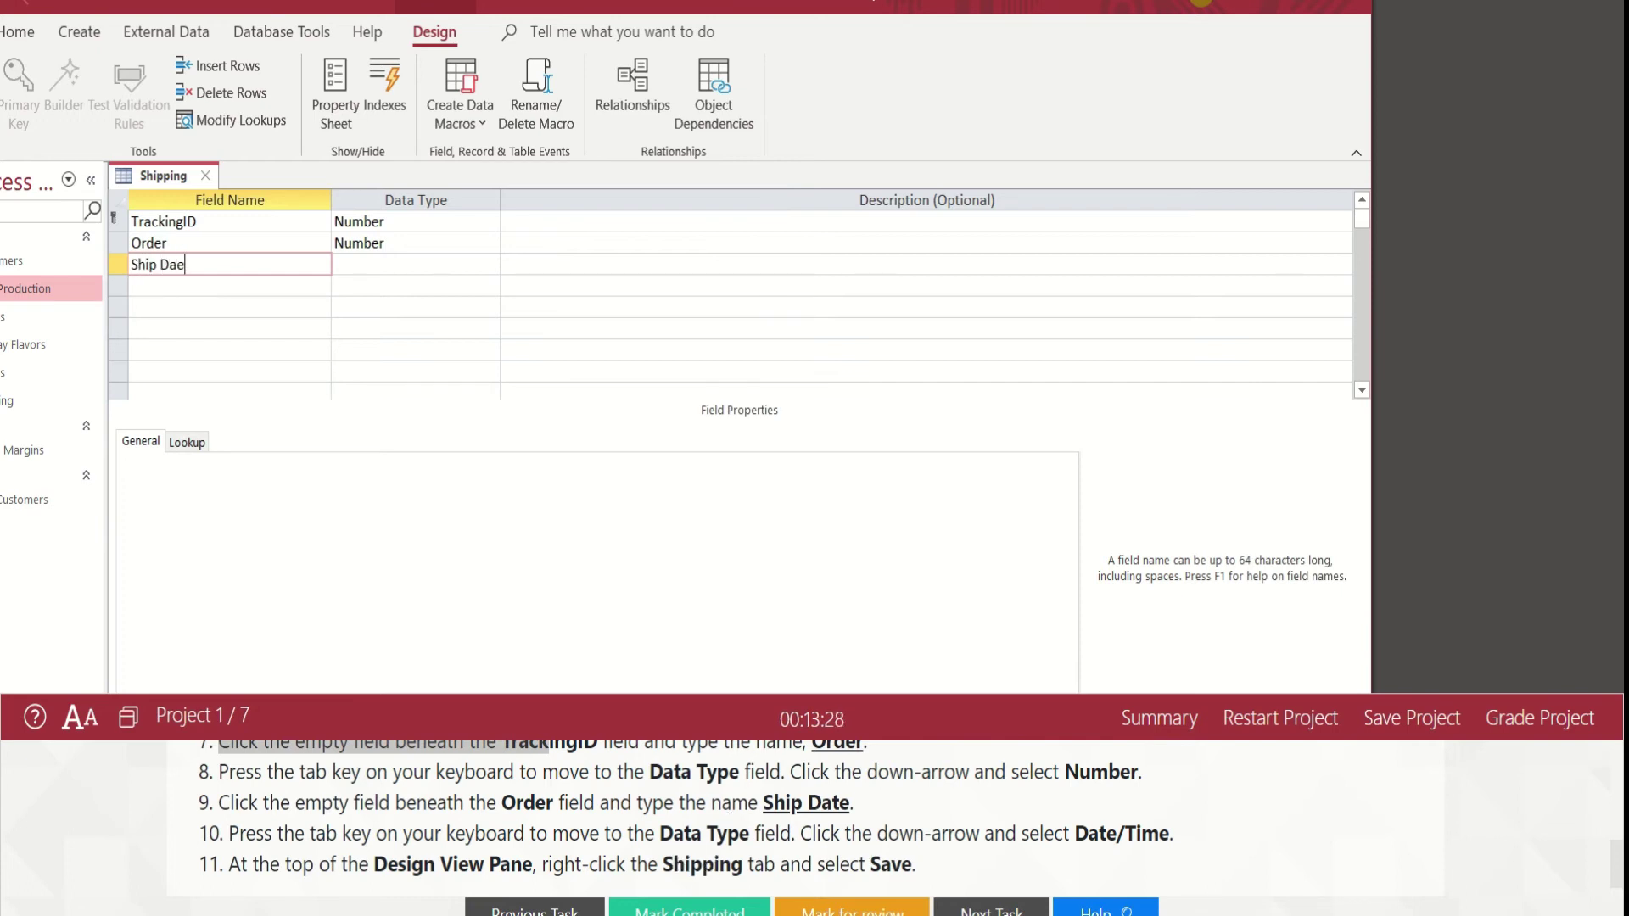
{"action": "key", "text": "BackSpace"}
{"action": "type", "text": "te"}
{"action": "key", "text": "Tab"}
{"action": "left_click_drag", "start_coordinate": [763, 803], "coordinate": [856, 807]}
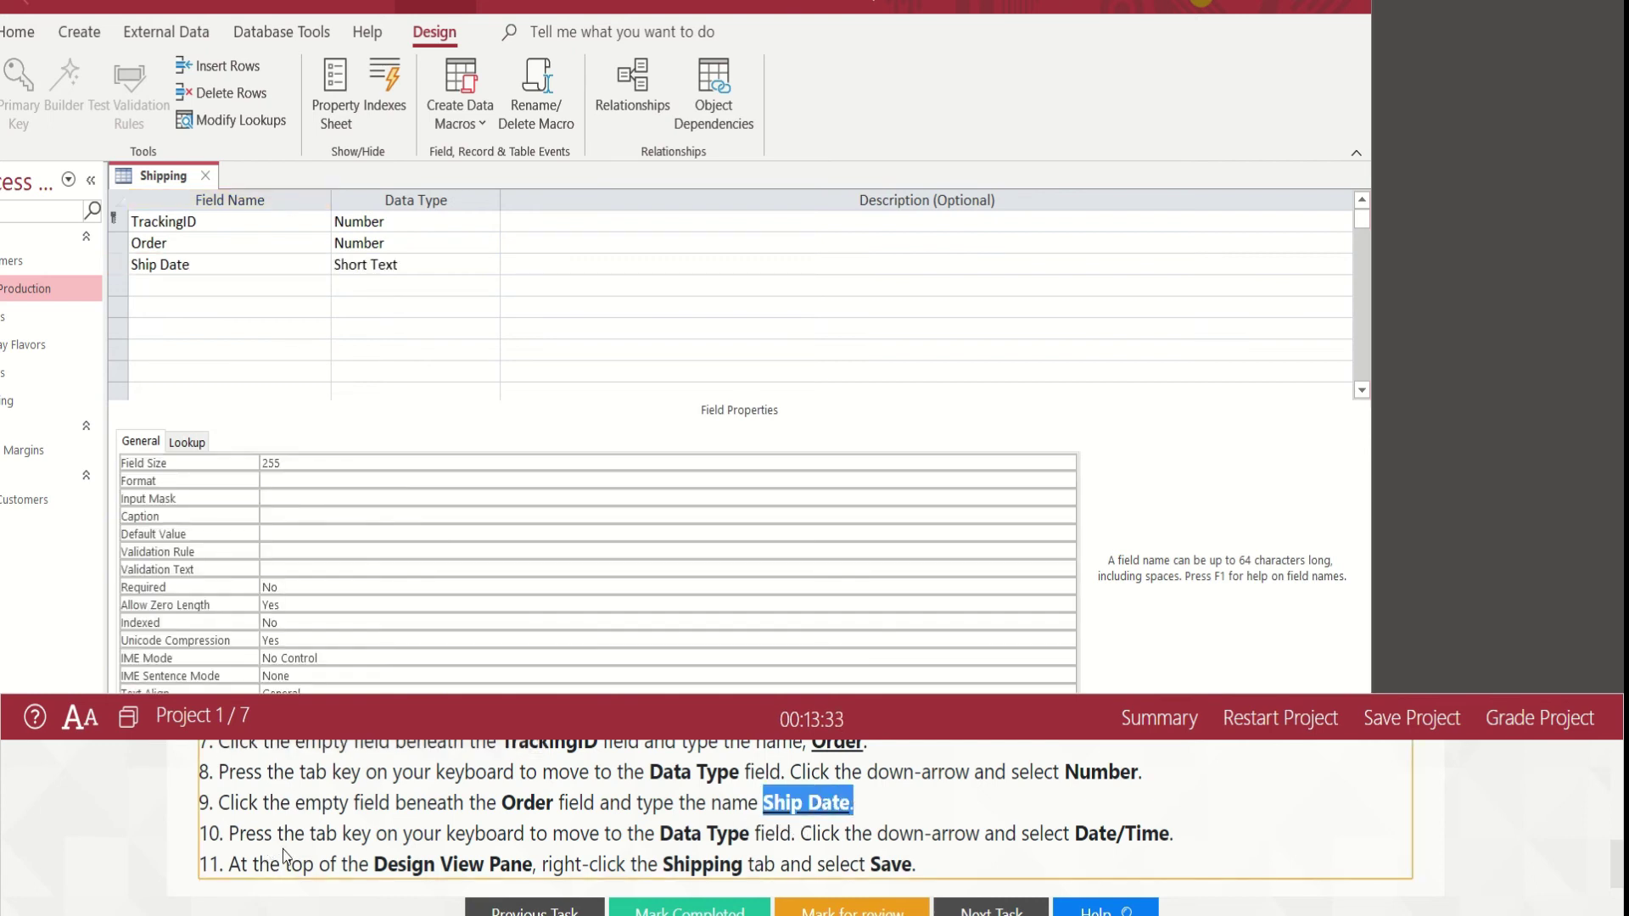
{"action": "left_click", "coordinate": [421, 266]}
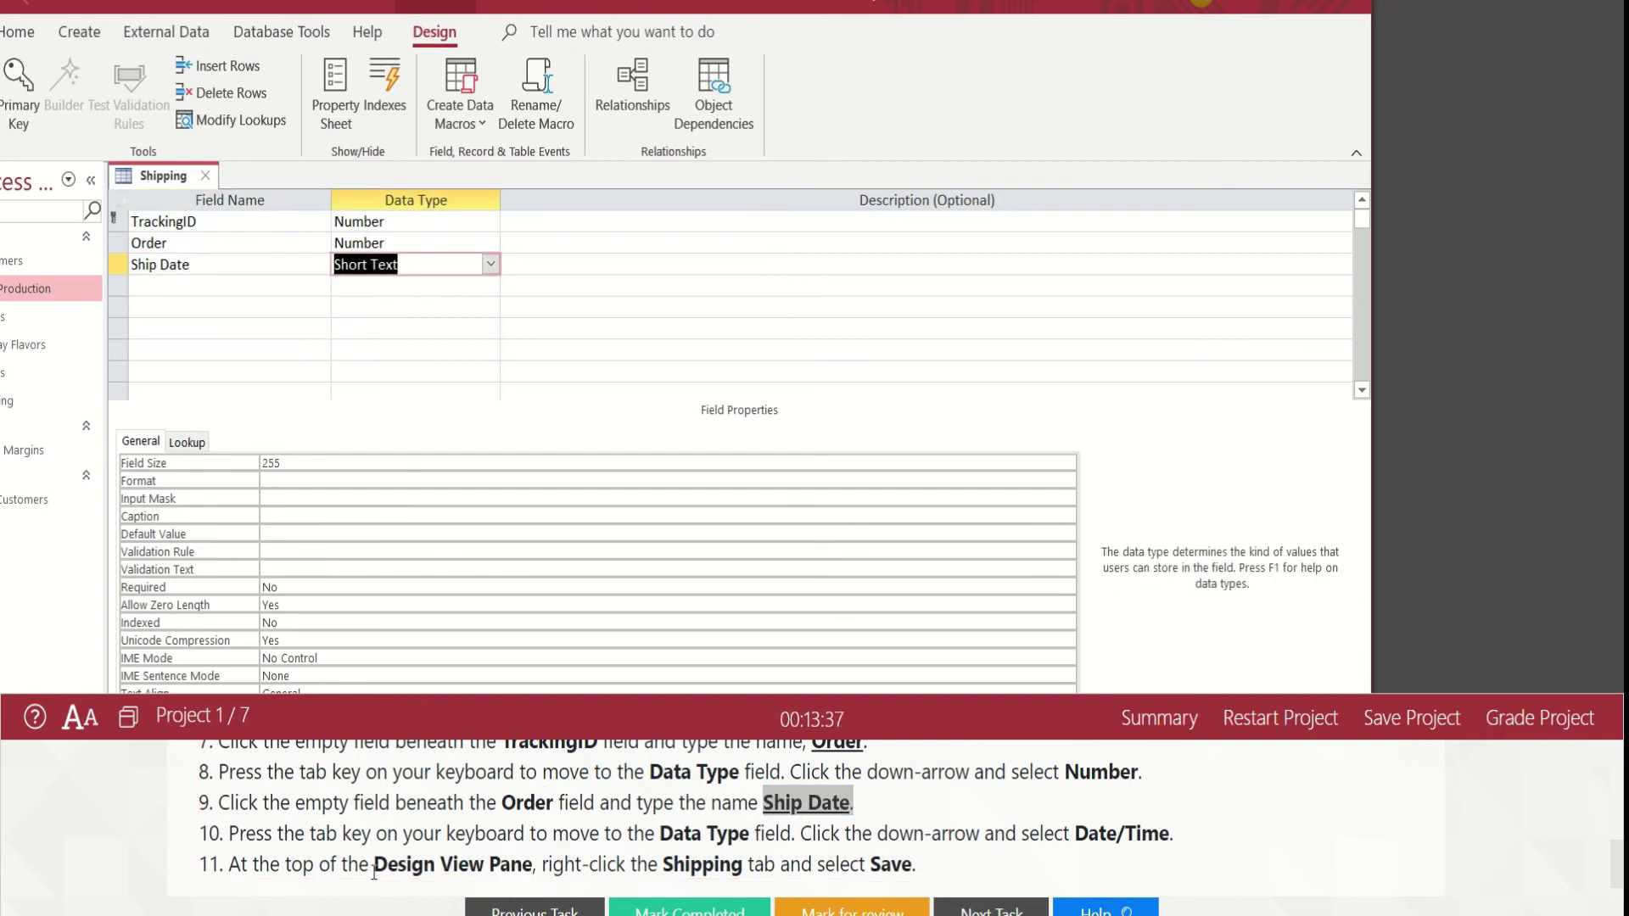
{"action": "left_click", "coordinate": [496, 265]}
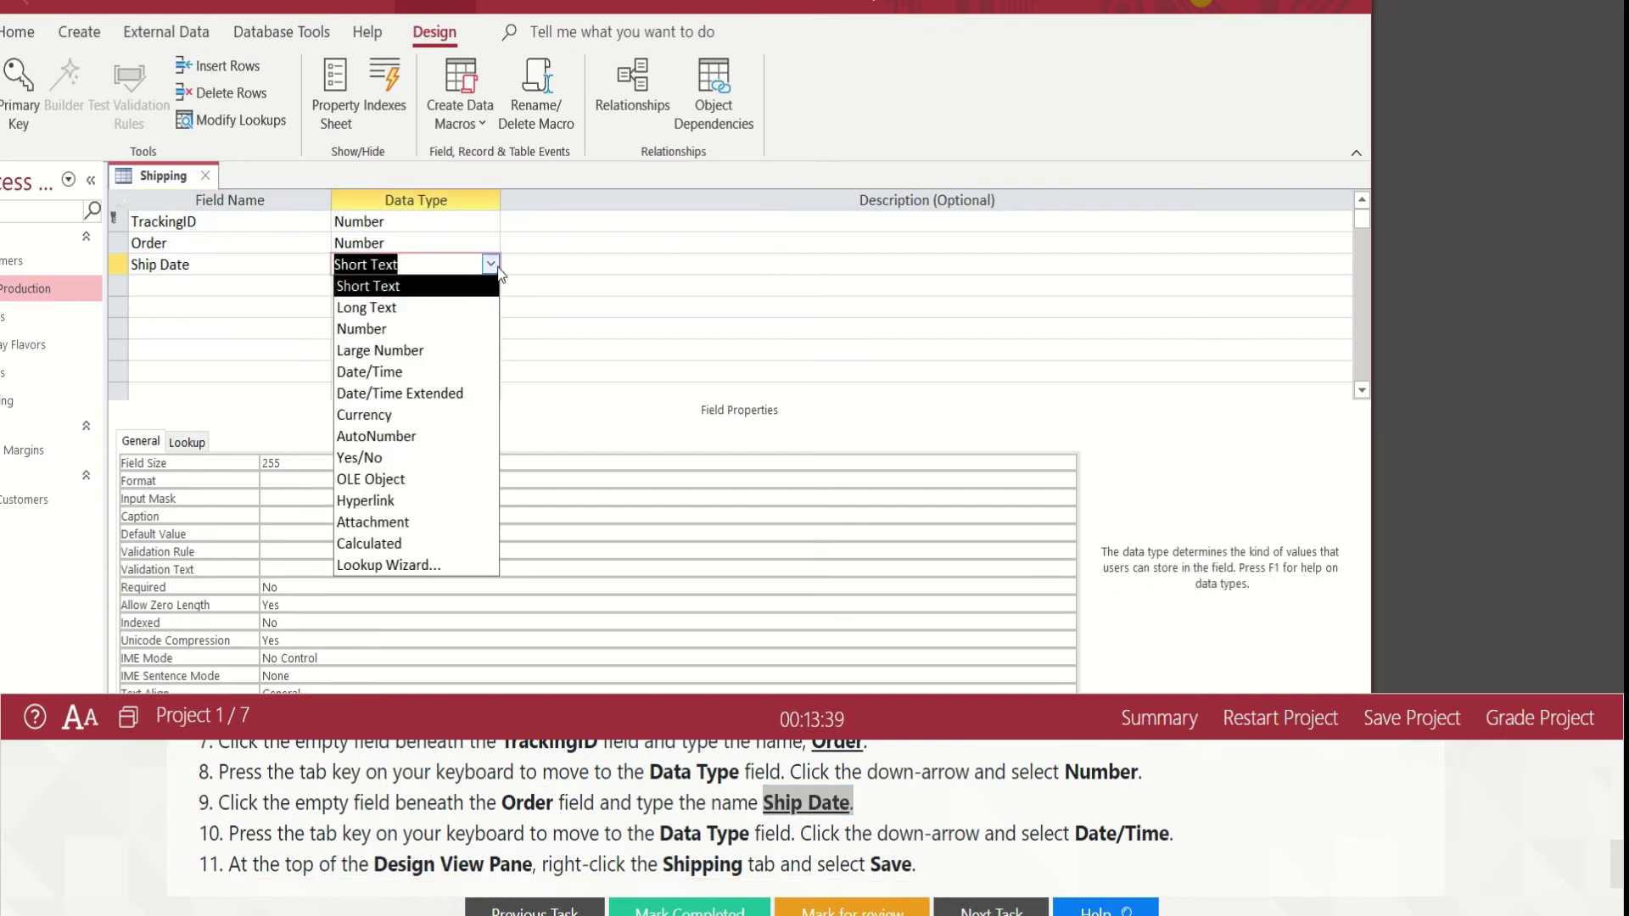
{"action": "left_click", "coordinate": [438, 378]}
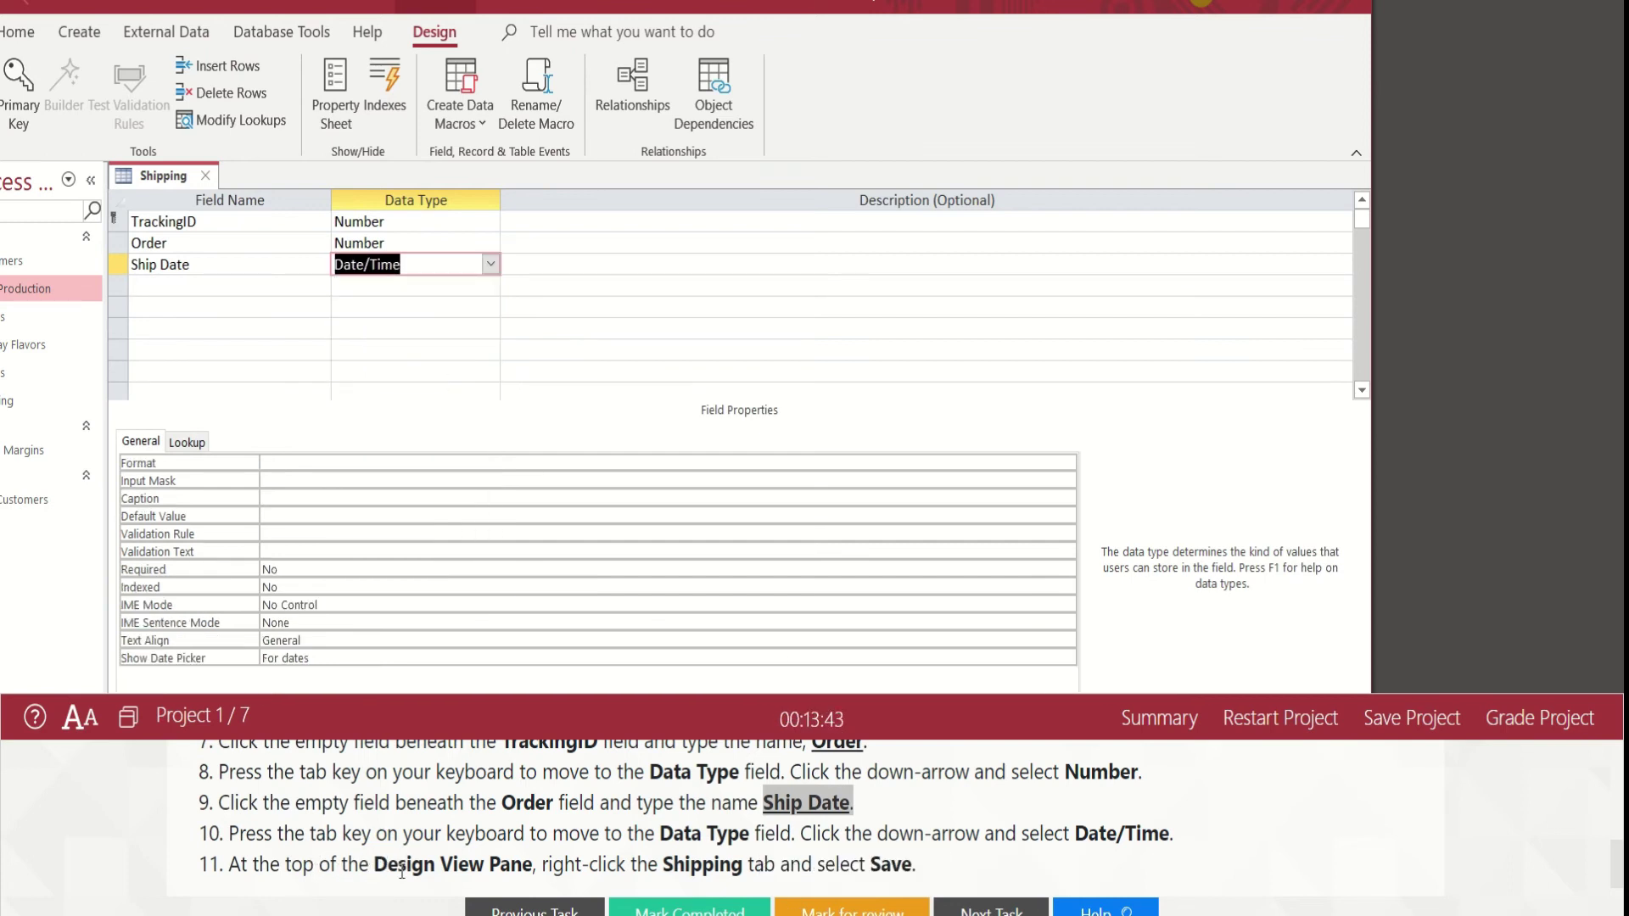
- Save the Shipping table's design and mark Task 5 as completed
{"action": "scroll", "coordinate": [738, 876], "scroll_direction": "down", "scroll_amount": 1}
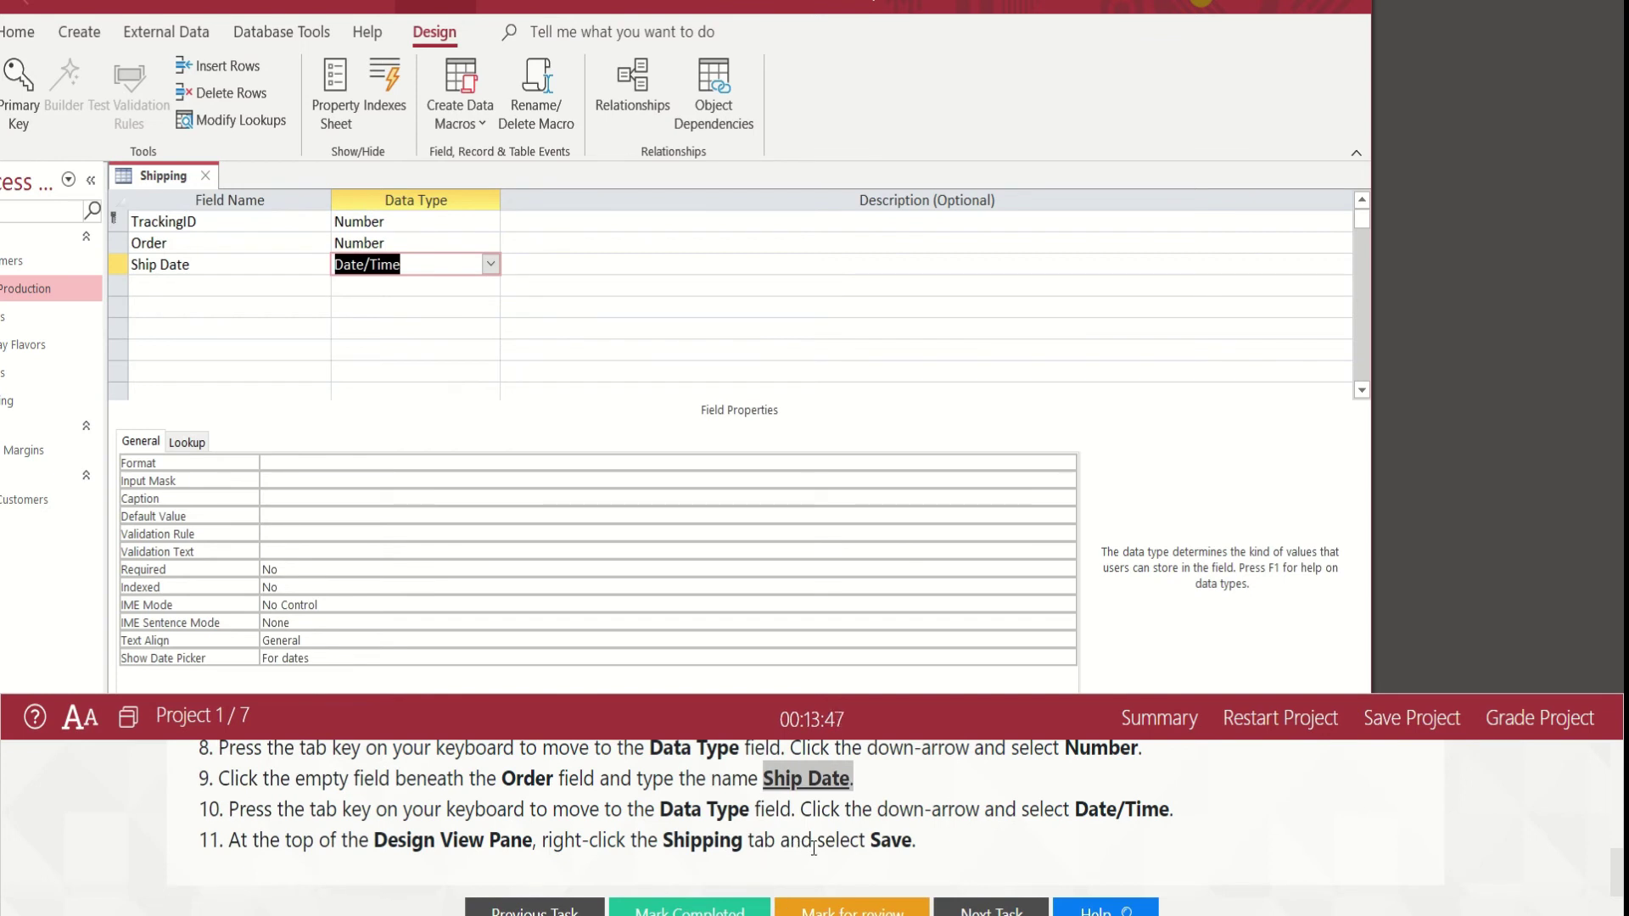
{"action": "right_click", "coordinate": [158, 167]}
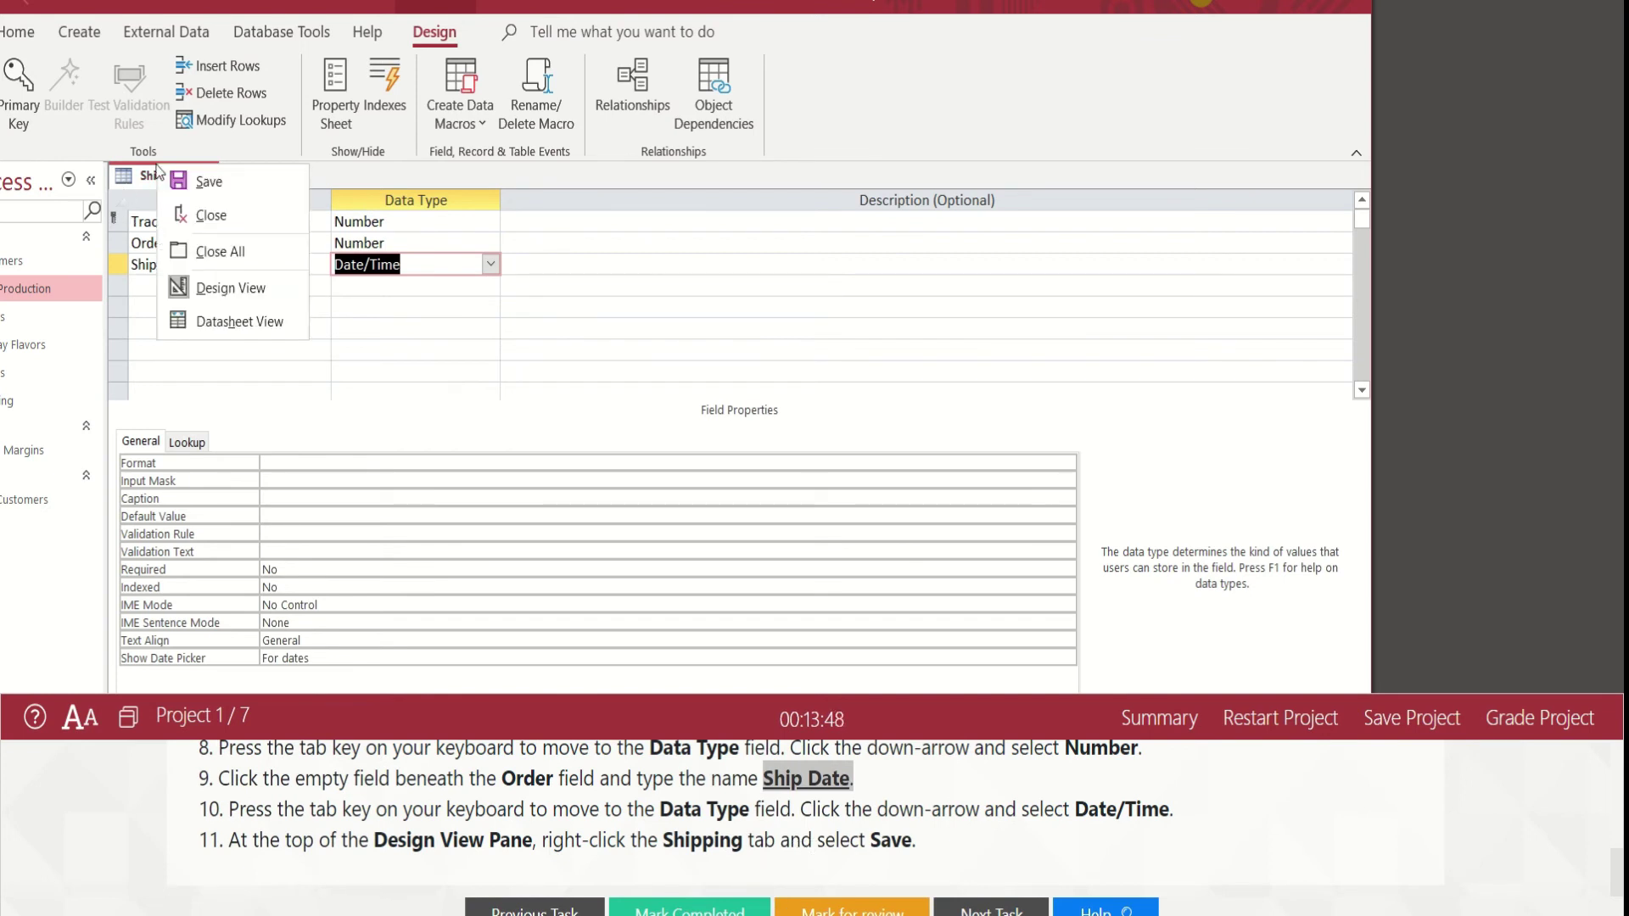
{"action": "left_click", "coordinate": [197, 183]}
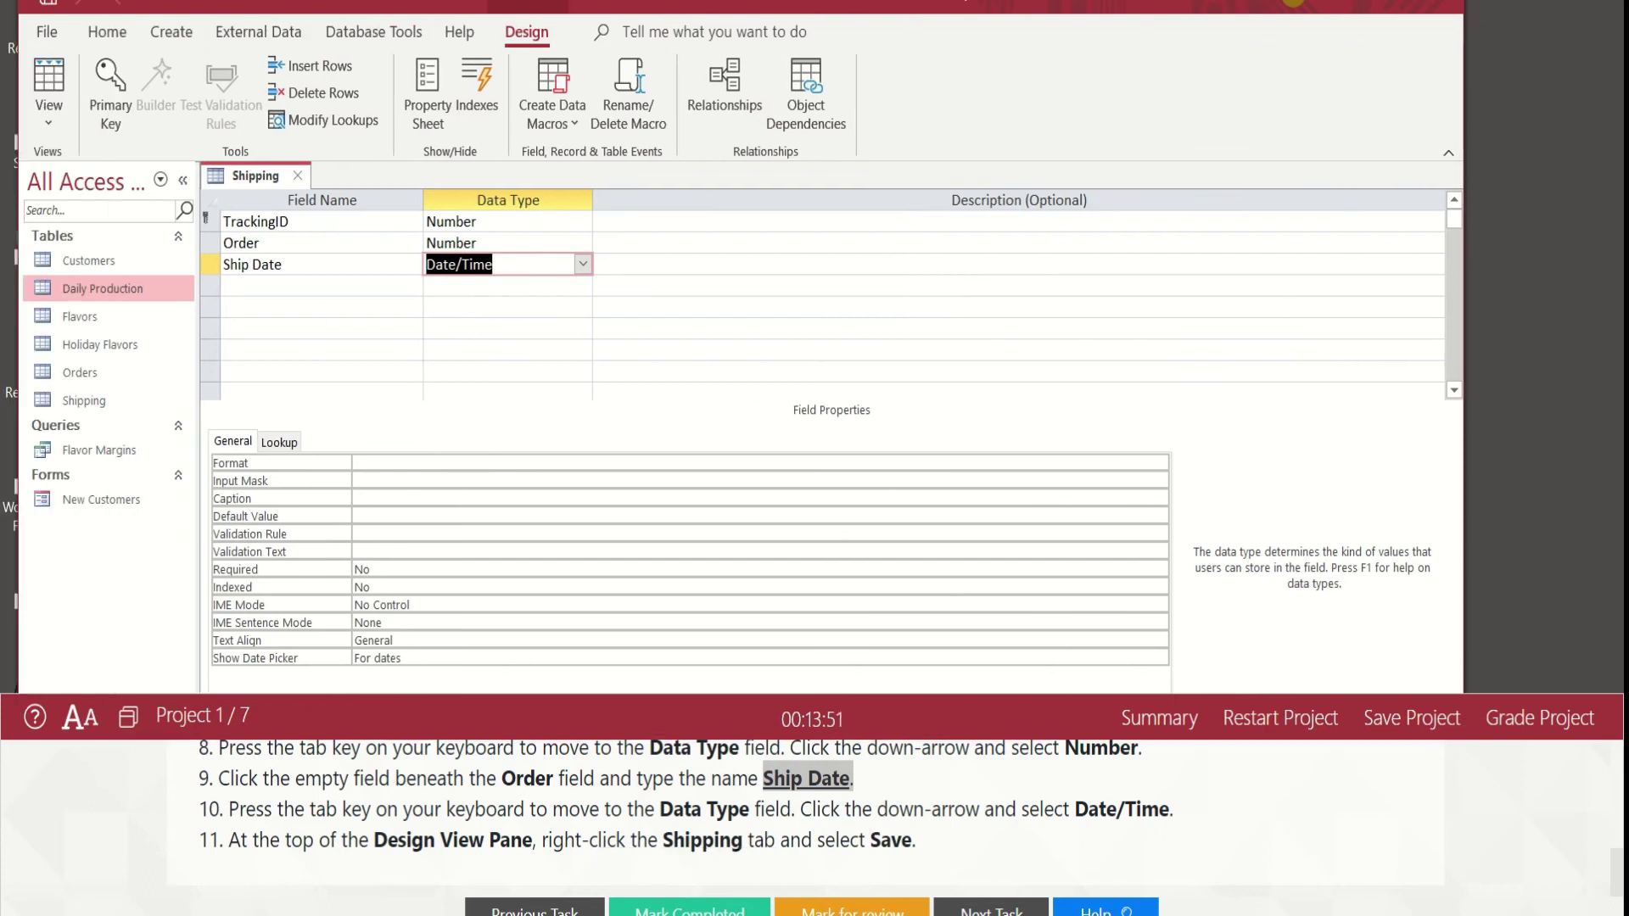
{"action": "left_click", "coordinate": [689, 906]}
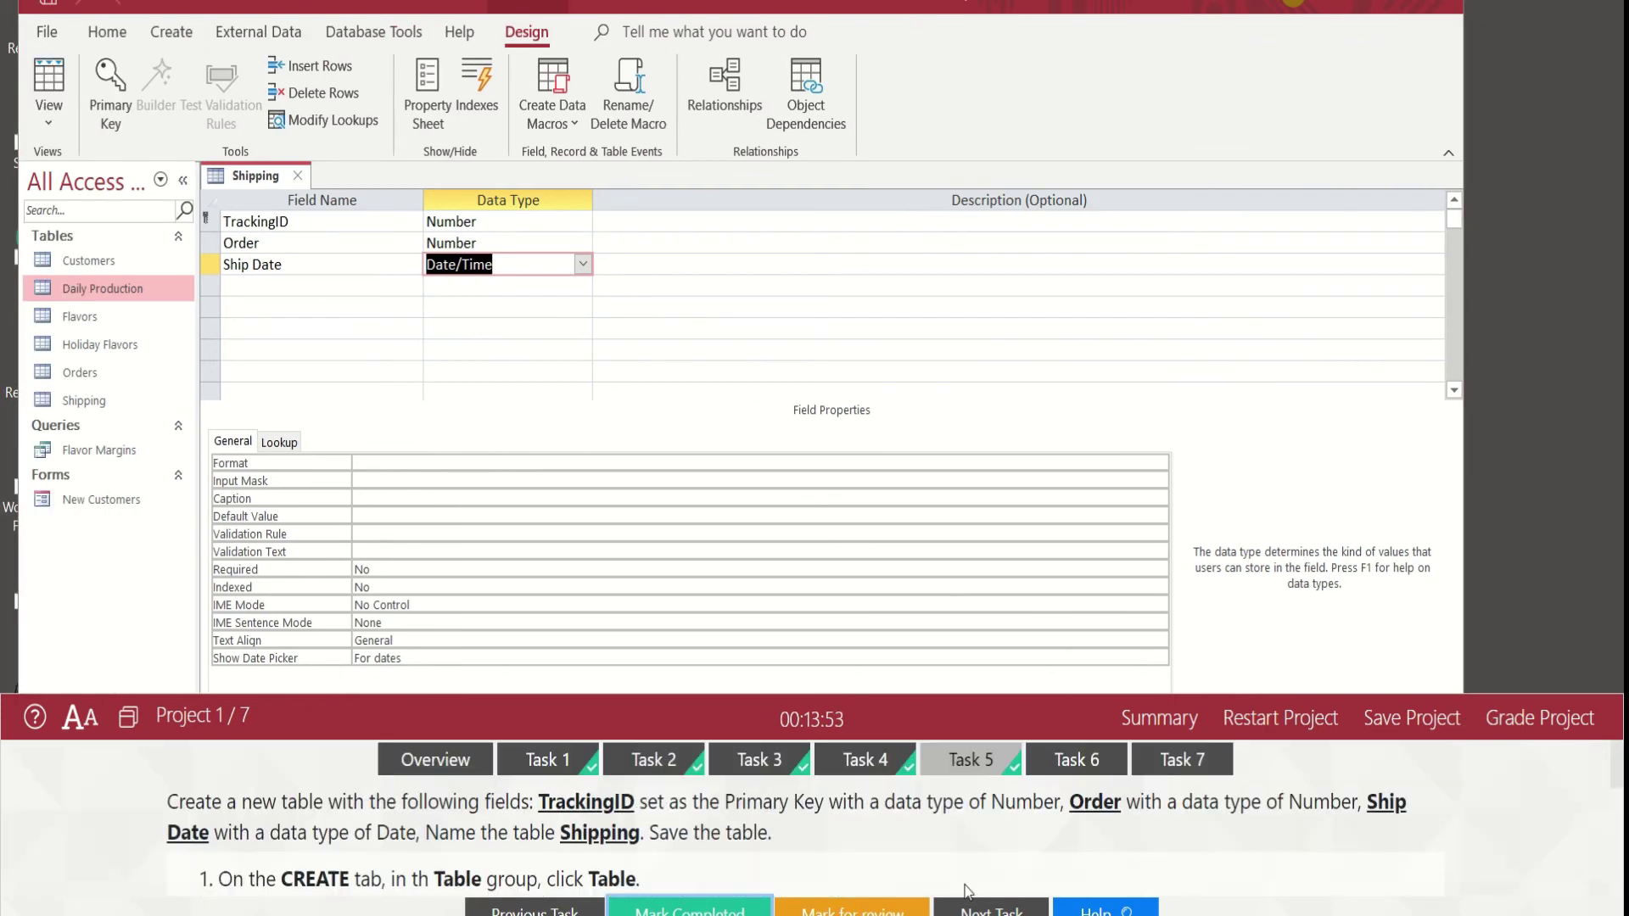
- Following the Task 6 instructions, create a new query in Design View and add Holiday Flavors as its source table
{"action": "left_click", "coordinate": [1060, 763]}
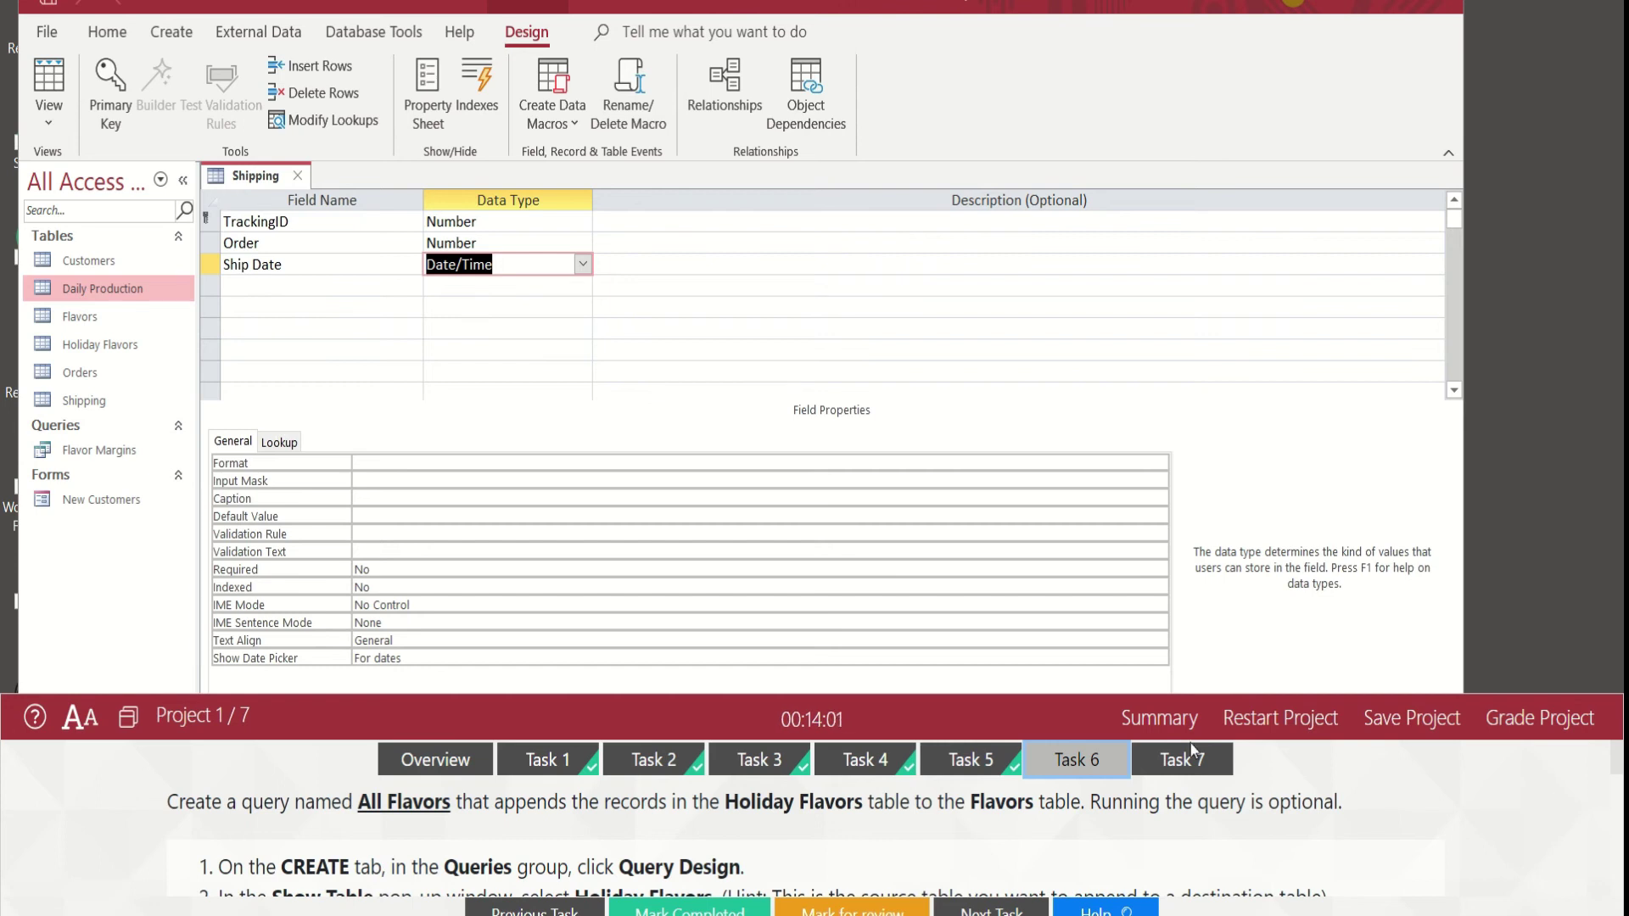
{"action": "left_click", "coordinate": [170, 43]}
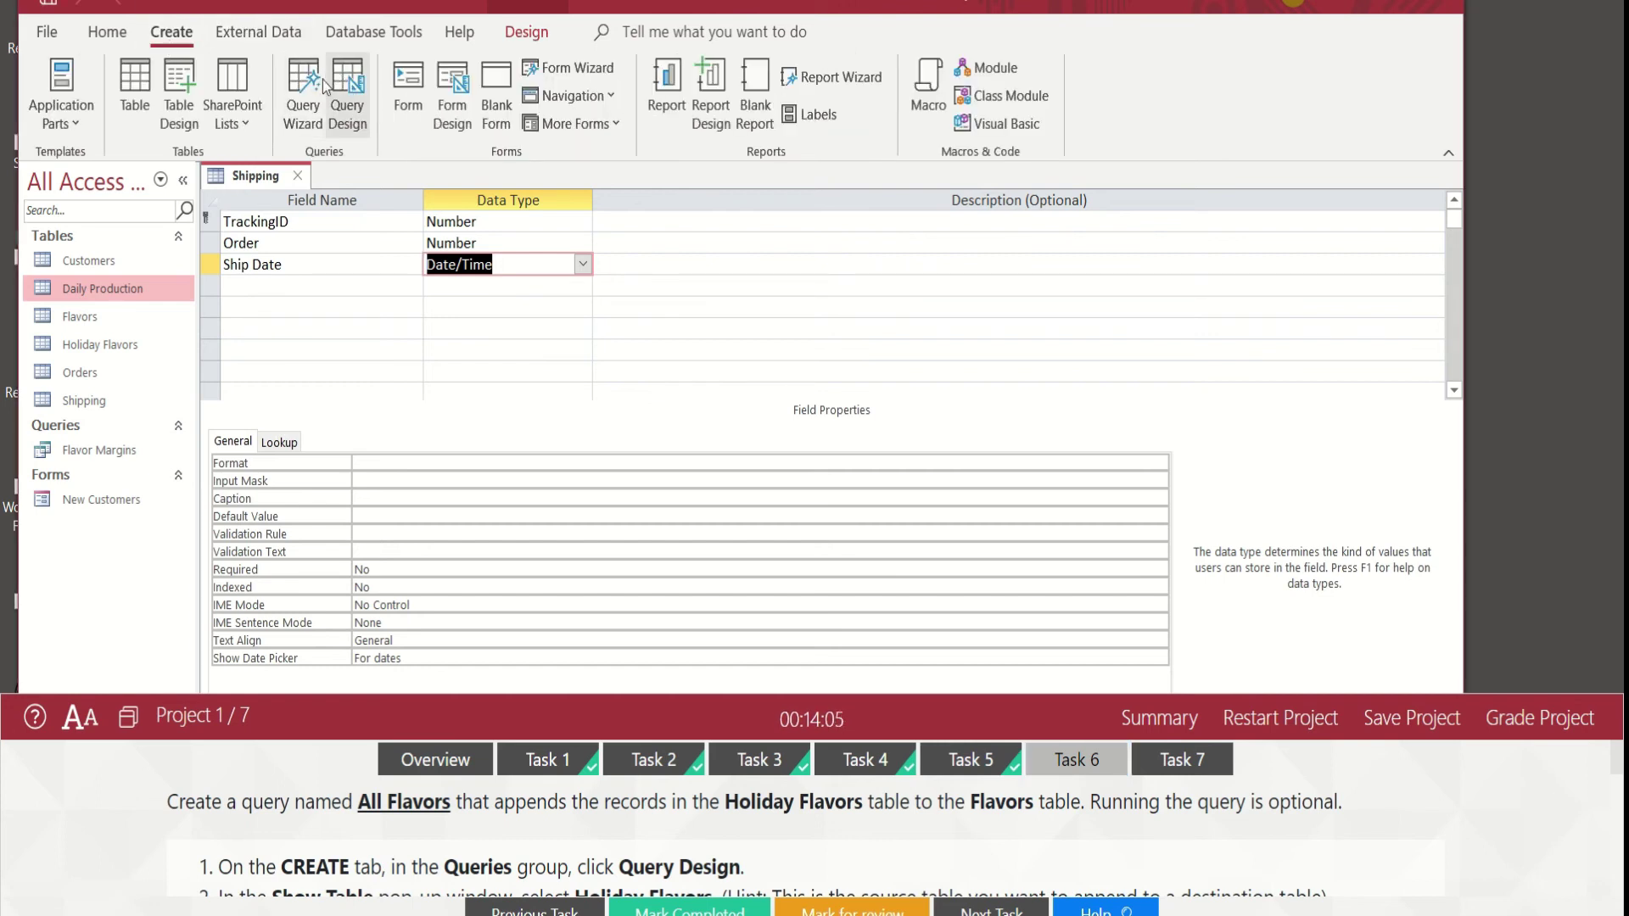
{"action": "left_click", "coordinate": [347, 87]}
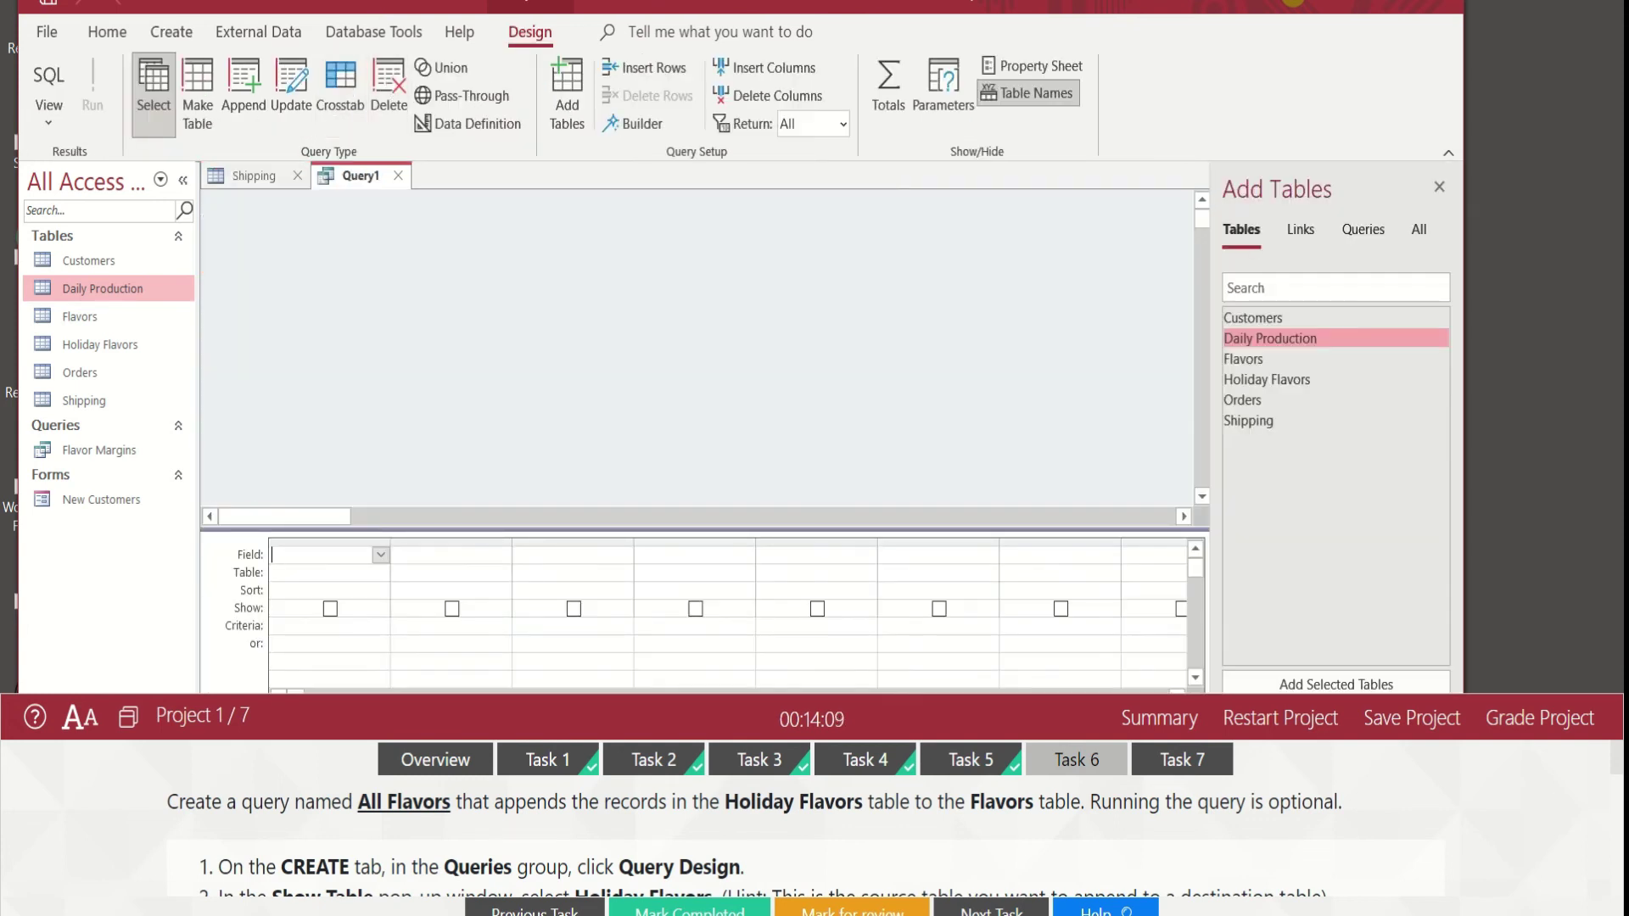
{"action": "scroll", "coordinate": [604, 825], "scroll_direction": "down", "scroll_amount": 1}
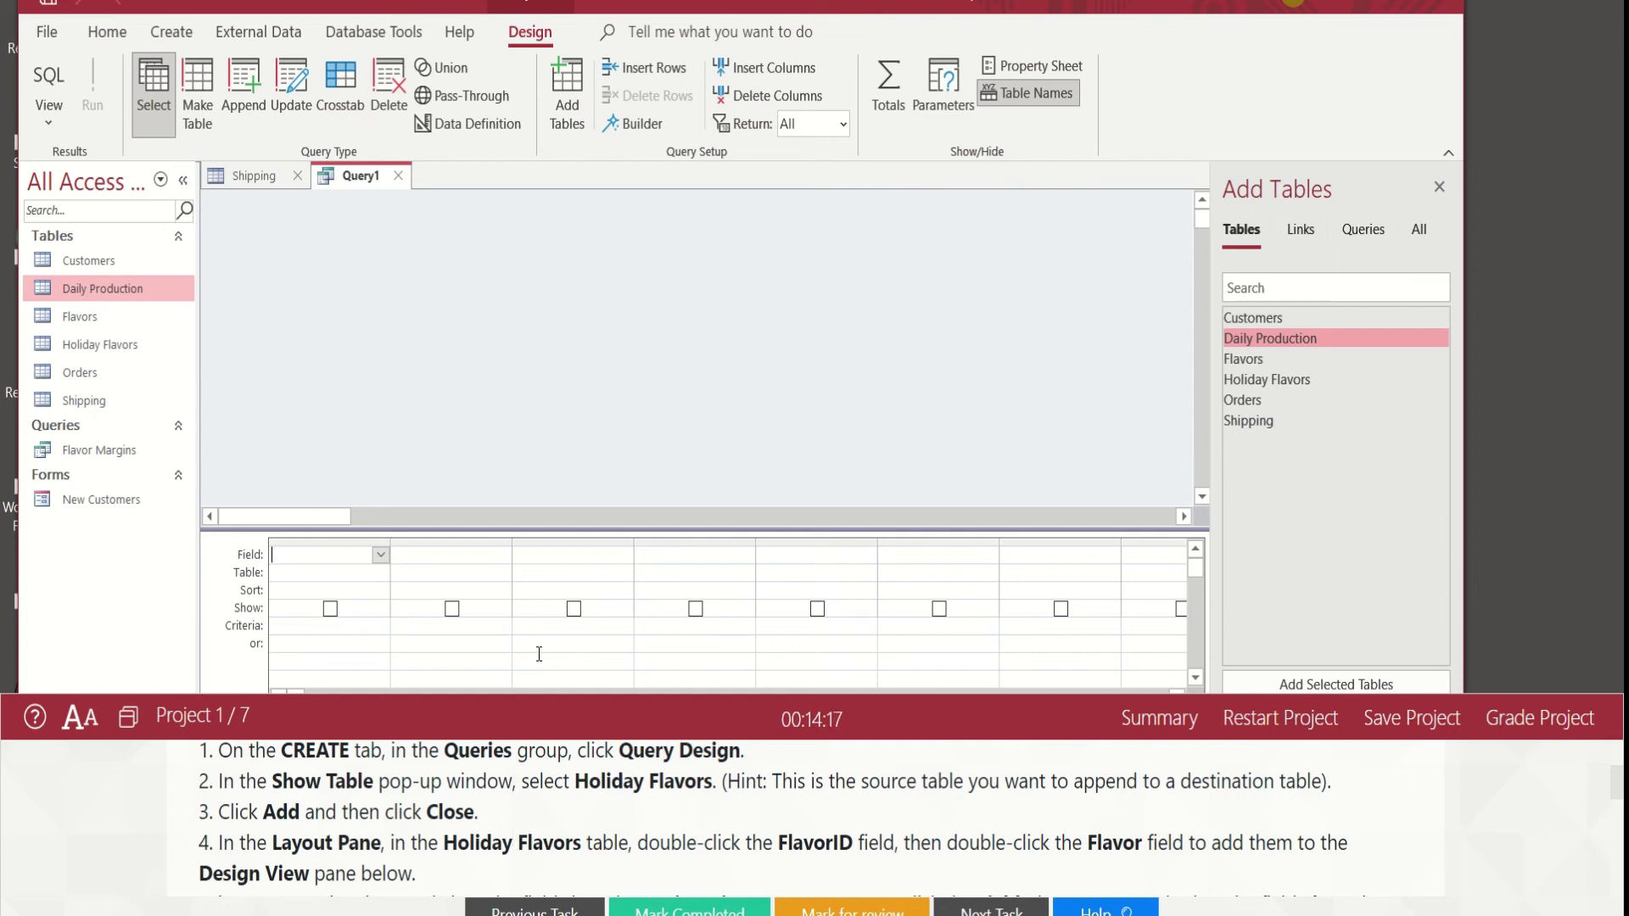
{"action": "left_click", "coordinate": [95, 349]}
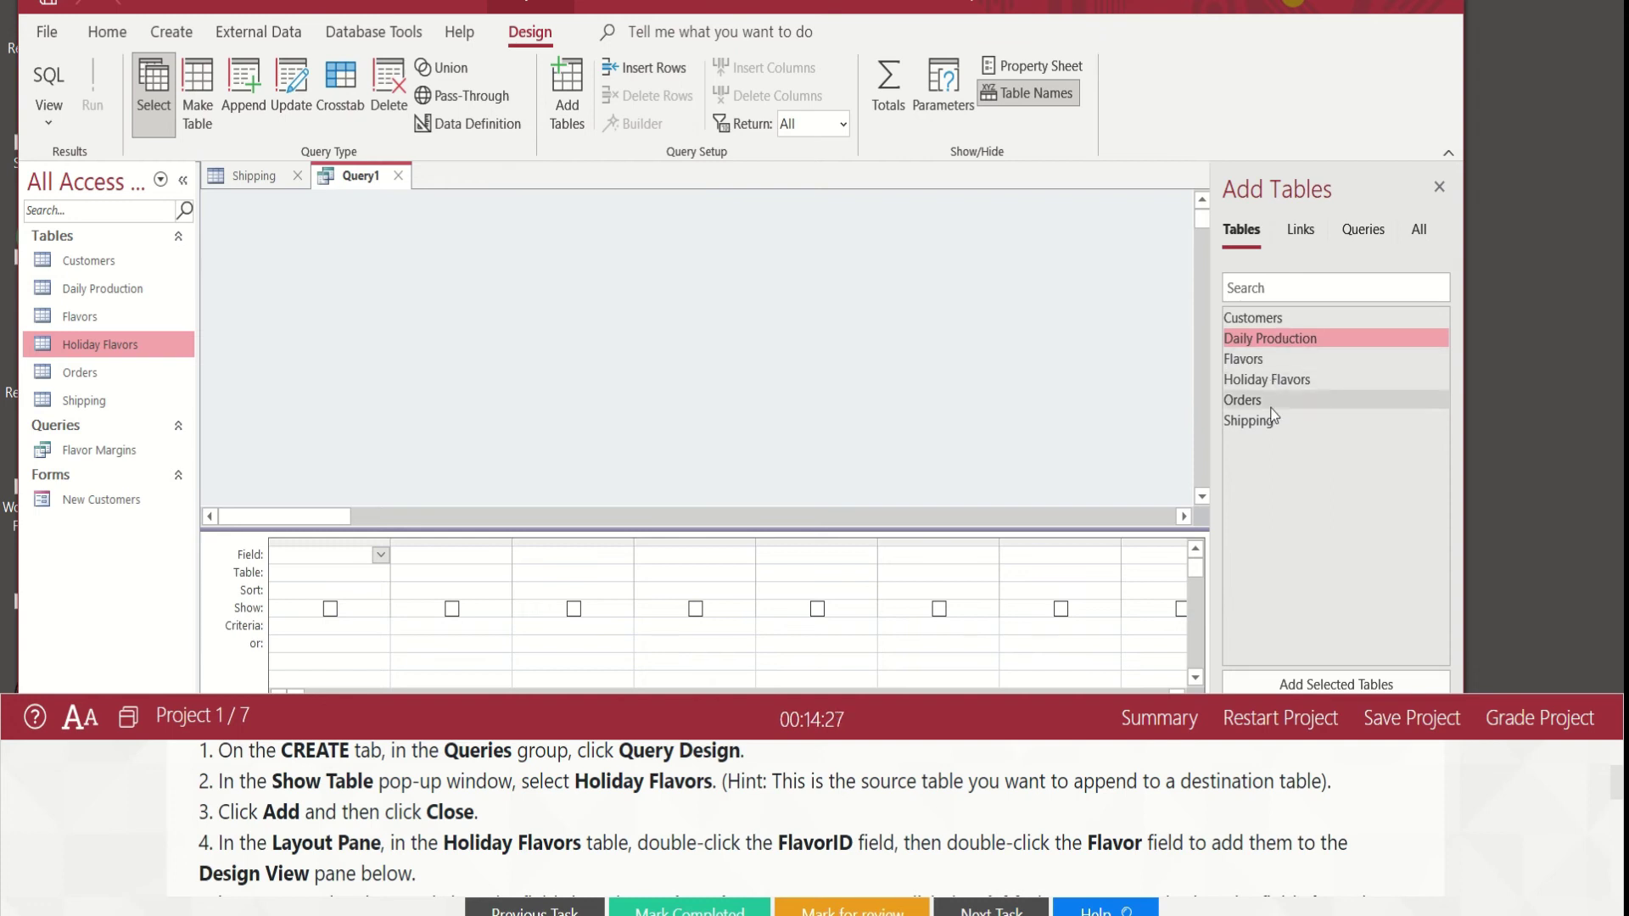
{"action": "left_click", "coordinate": [1264, 379]}
{"action": "left_click", "coordinate": [1328, 684]}
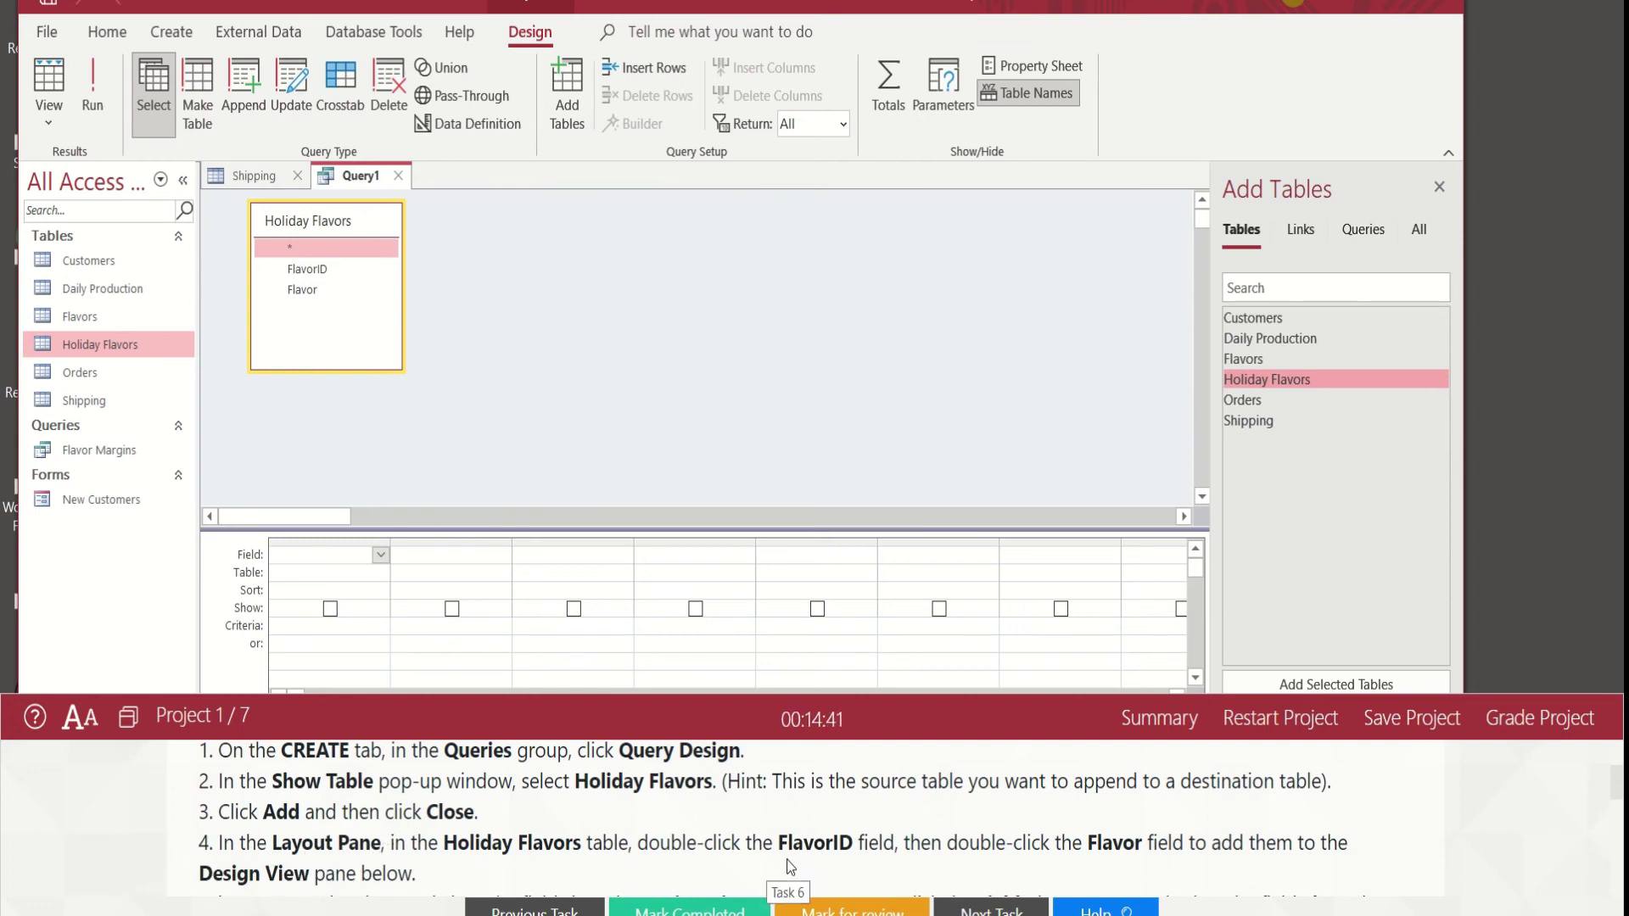
- Add the FlavorID and Flavor fields from the Holiday Flavors table to the query's design grid
{"action": "left_click", "coordinate": [314, 271]}
{"action": "double_click", "coordinate": [314, 273]}
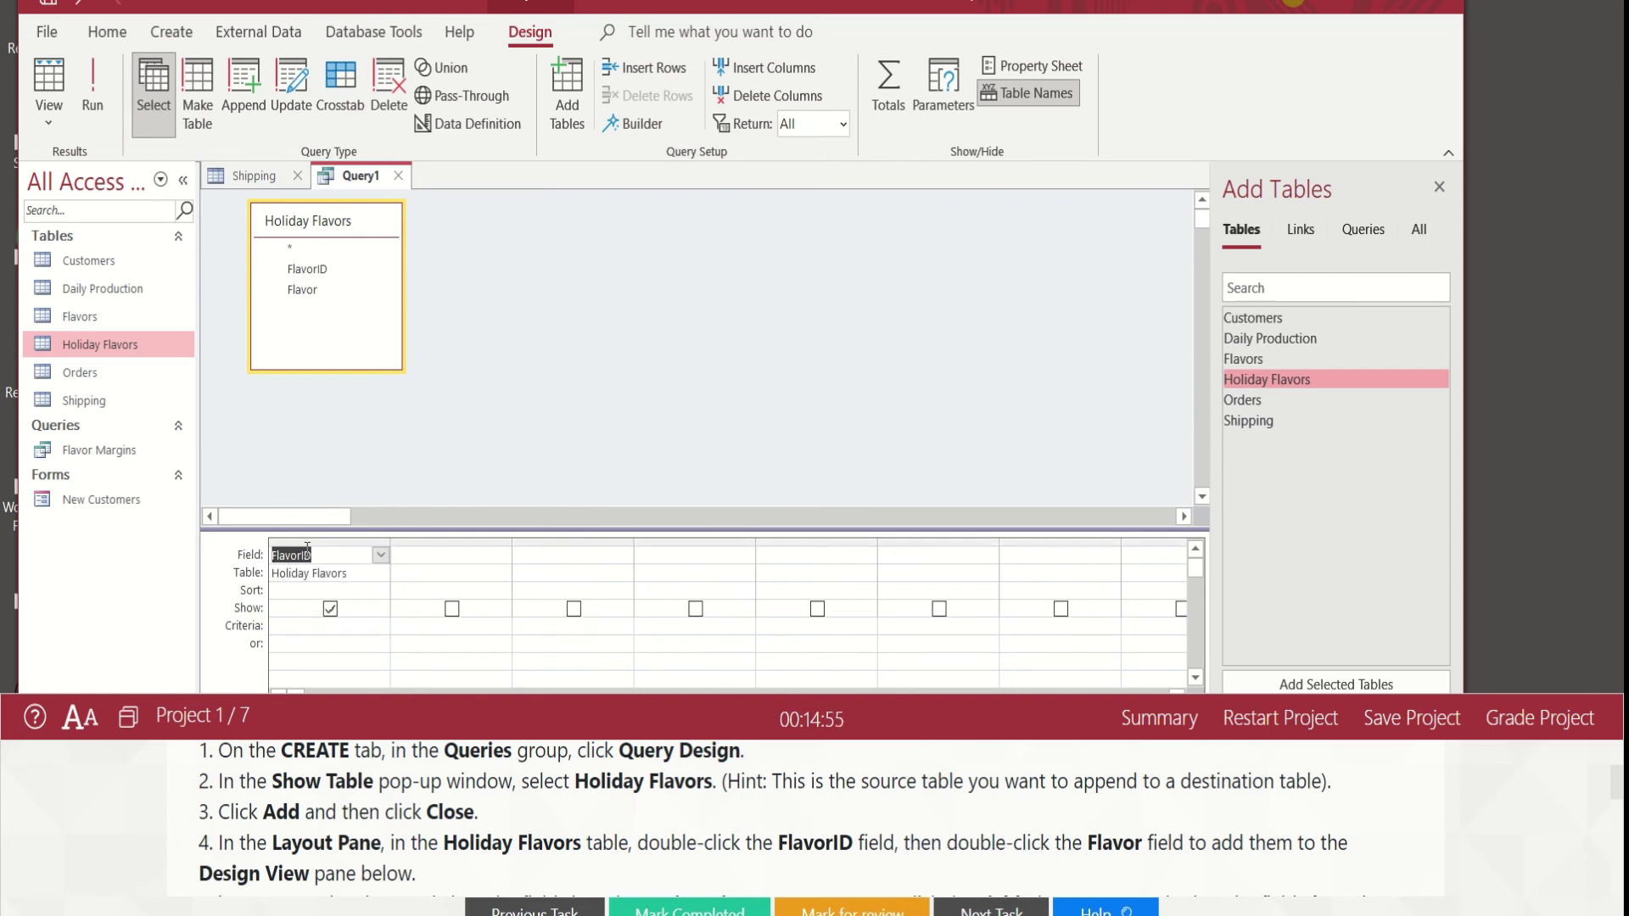
{"action": "left_click", "coordinate": [320, 292]}
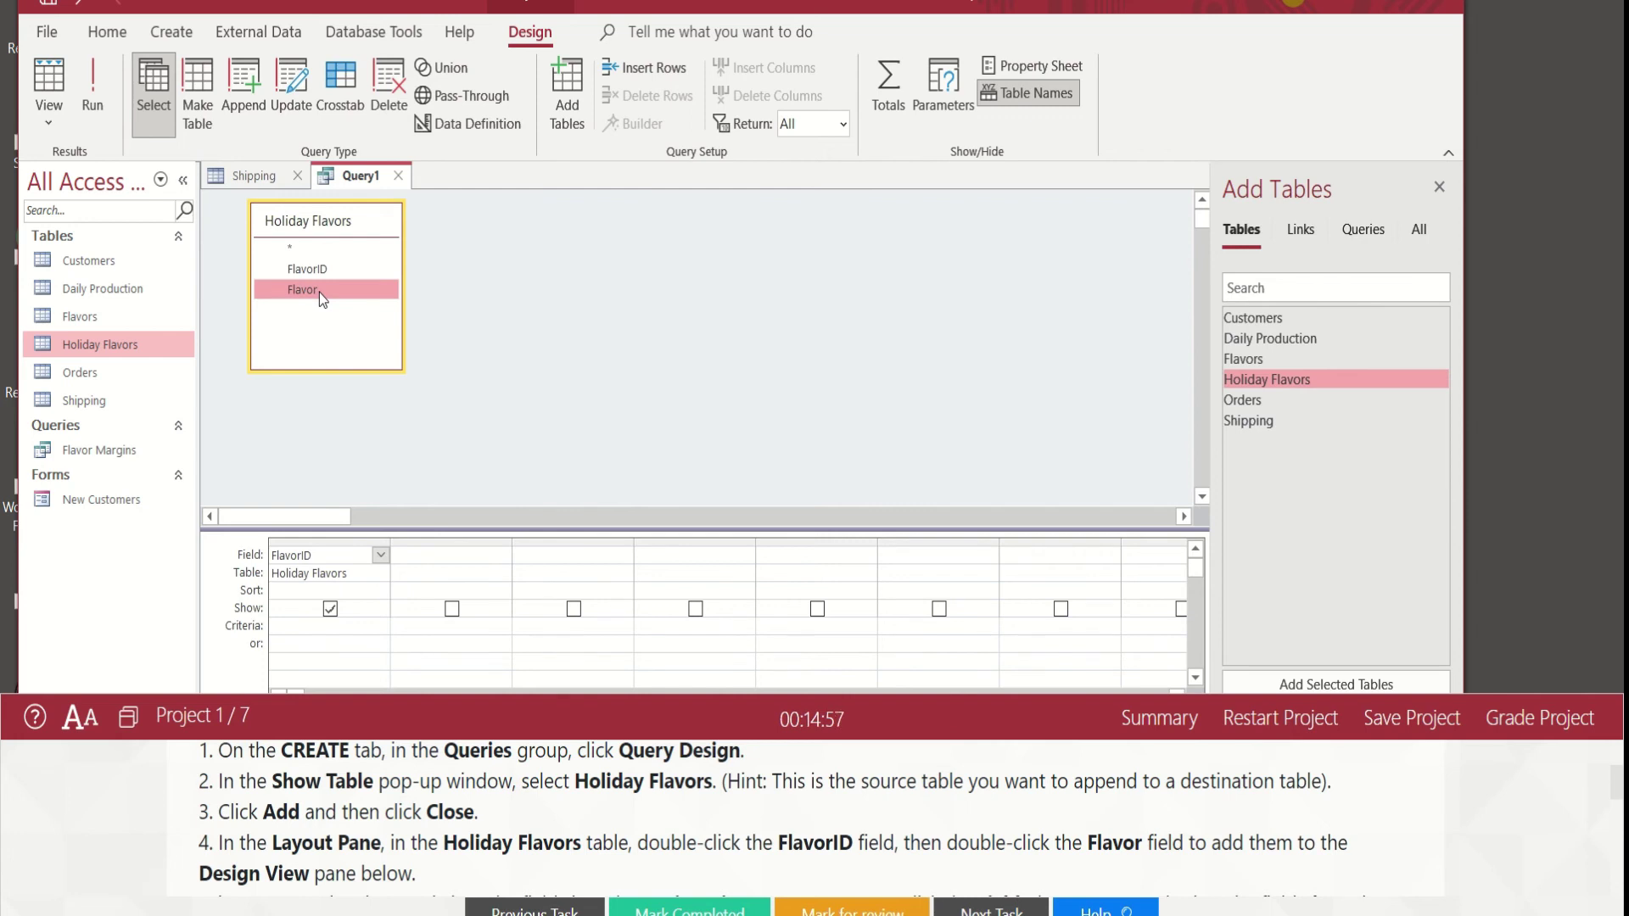
{"action": "double_click", "coordinate": [319, 292]}
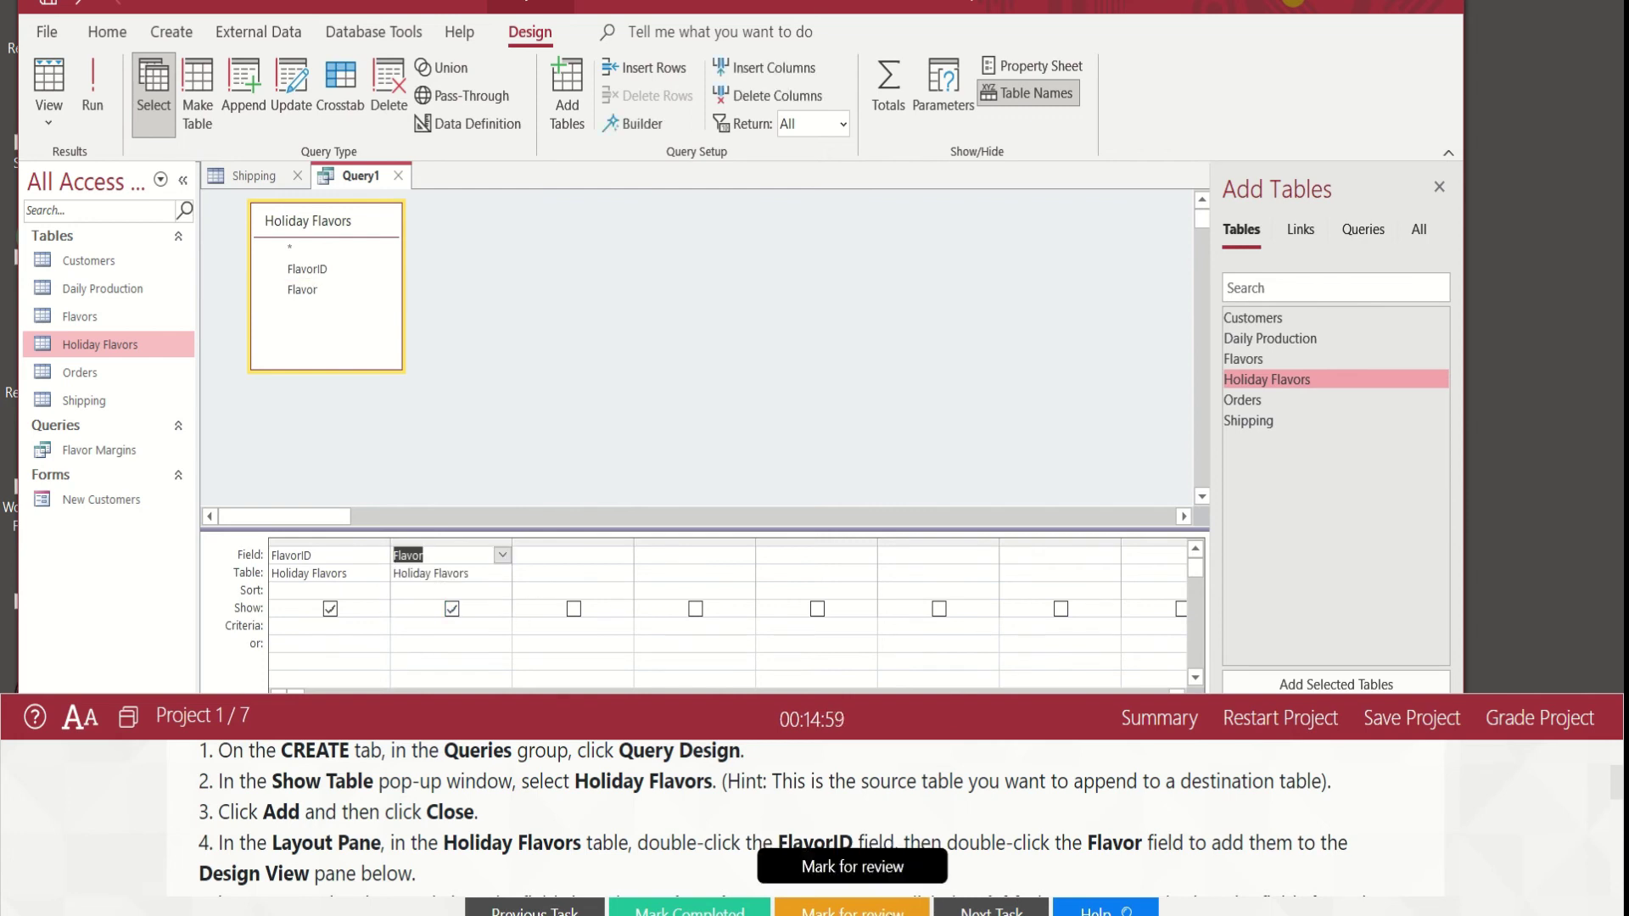
{"action": "scroll", "coordinate": [277, 832], "scroll_direction": "down", "scroll_amount": 2}
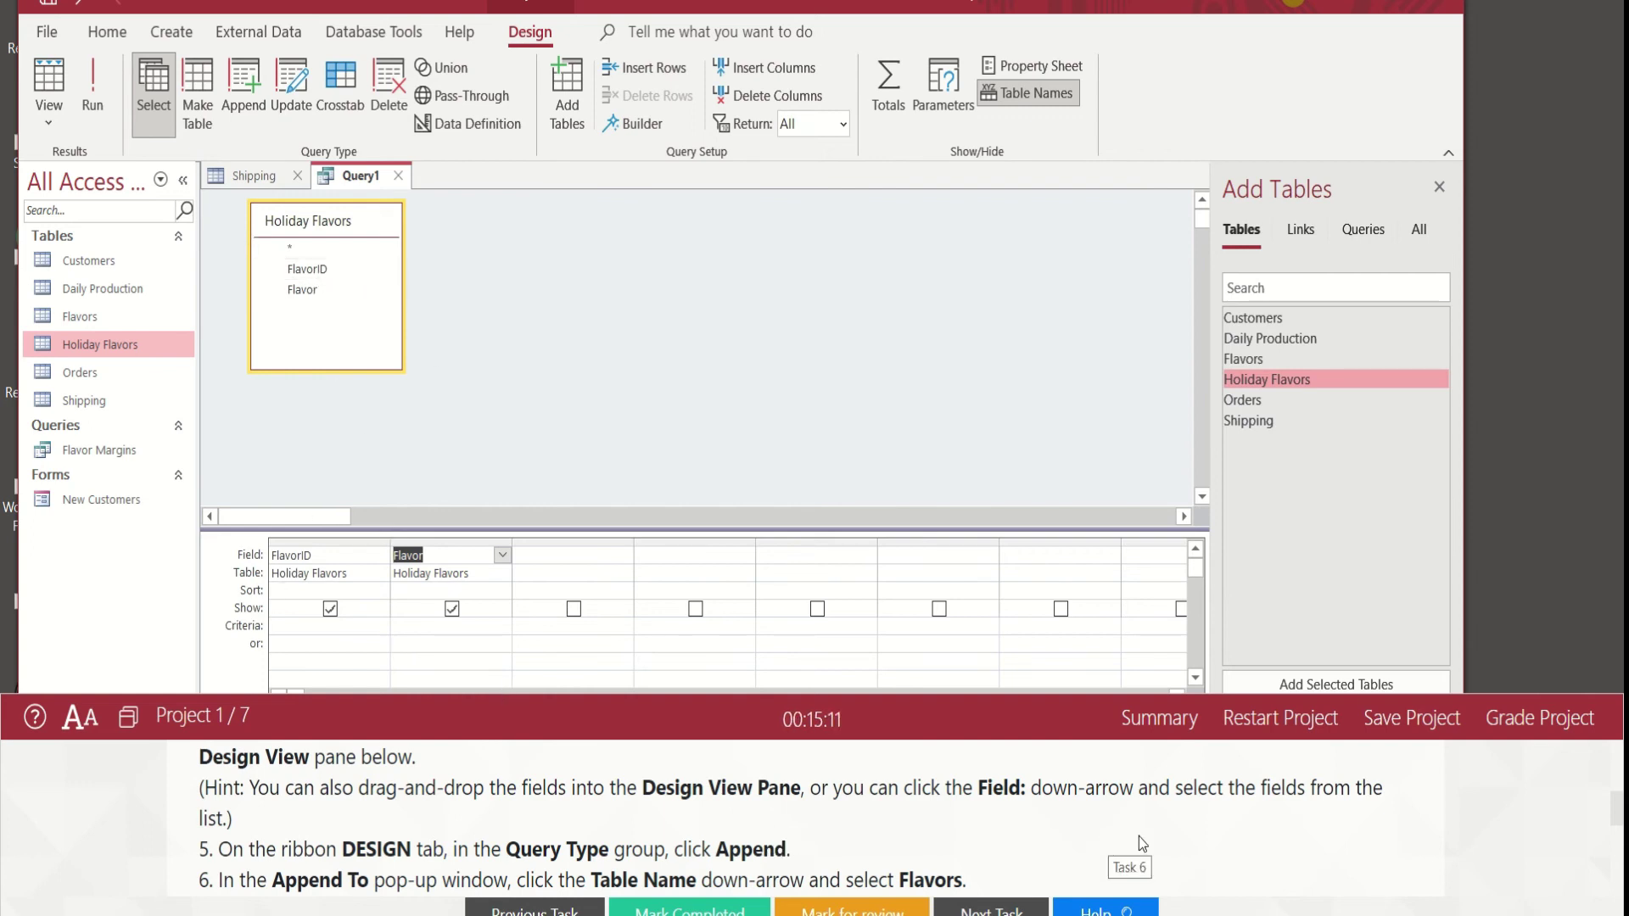
{"action": "left_click", "coordinate": [587, 554]}
{"action": "left_click", "coordinate": [625, 556]}
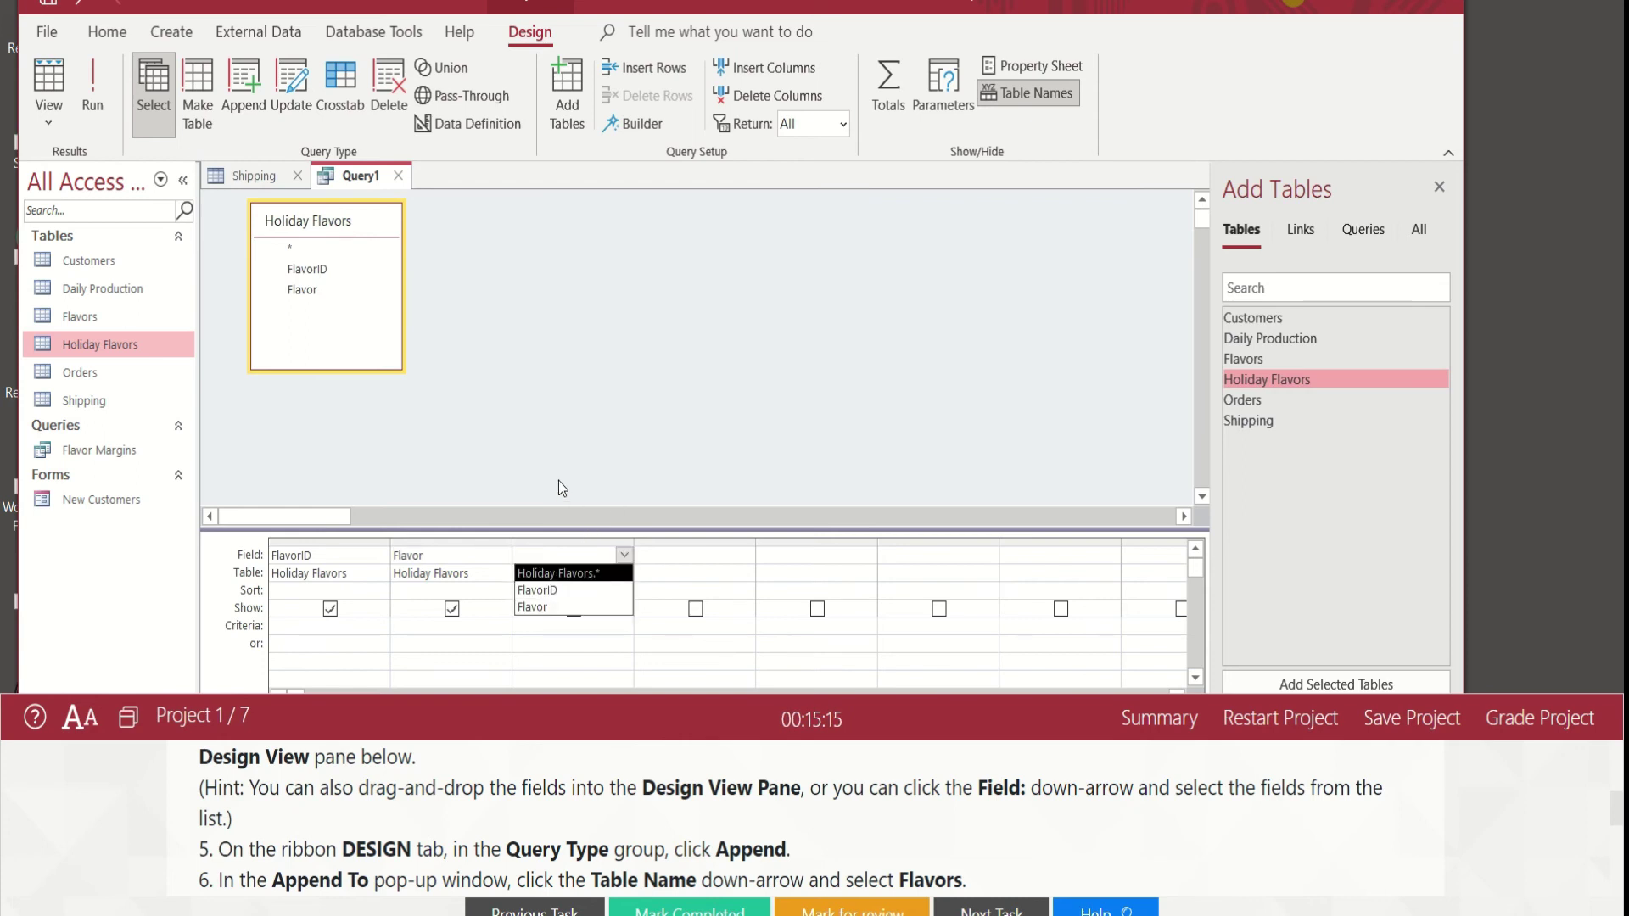
{"action": "left_click", "coordinate": [360, 338]}
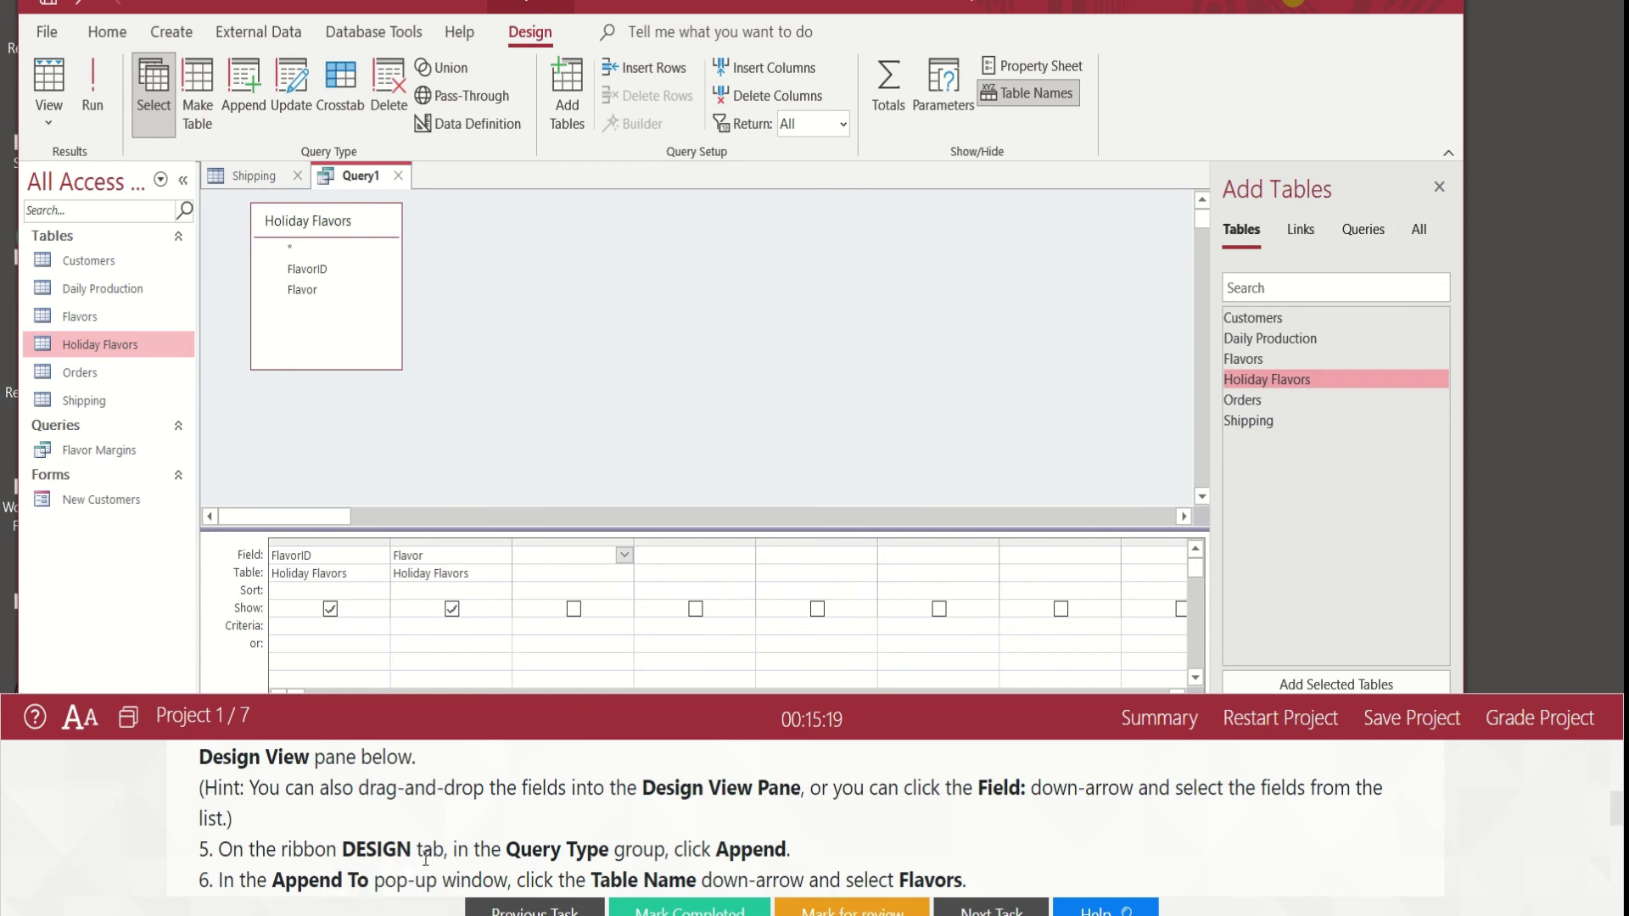
- Convert the query to an Append query with the Flavors table in the current database as its destination
{"action": "left_click_drag", "start_coordinate": [422, 849], "coordinate": [579, 862]}
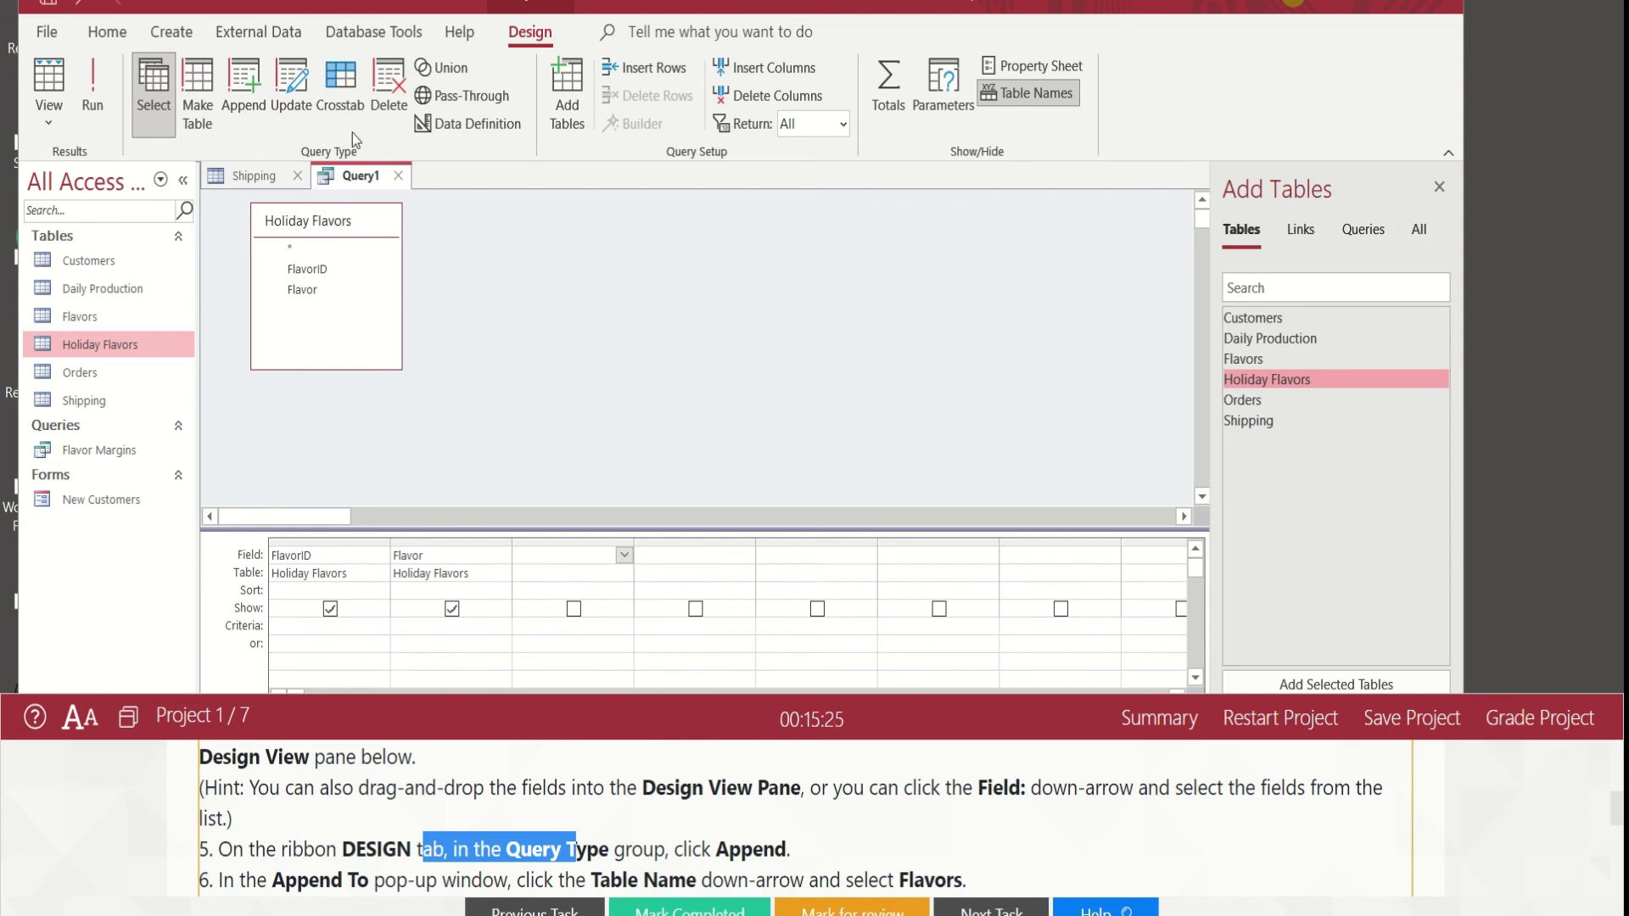
{"action": "left_click", "coordinate": [514, 32]}
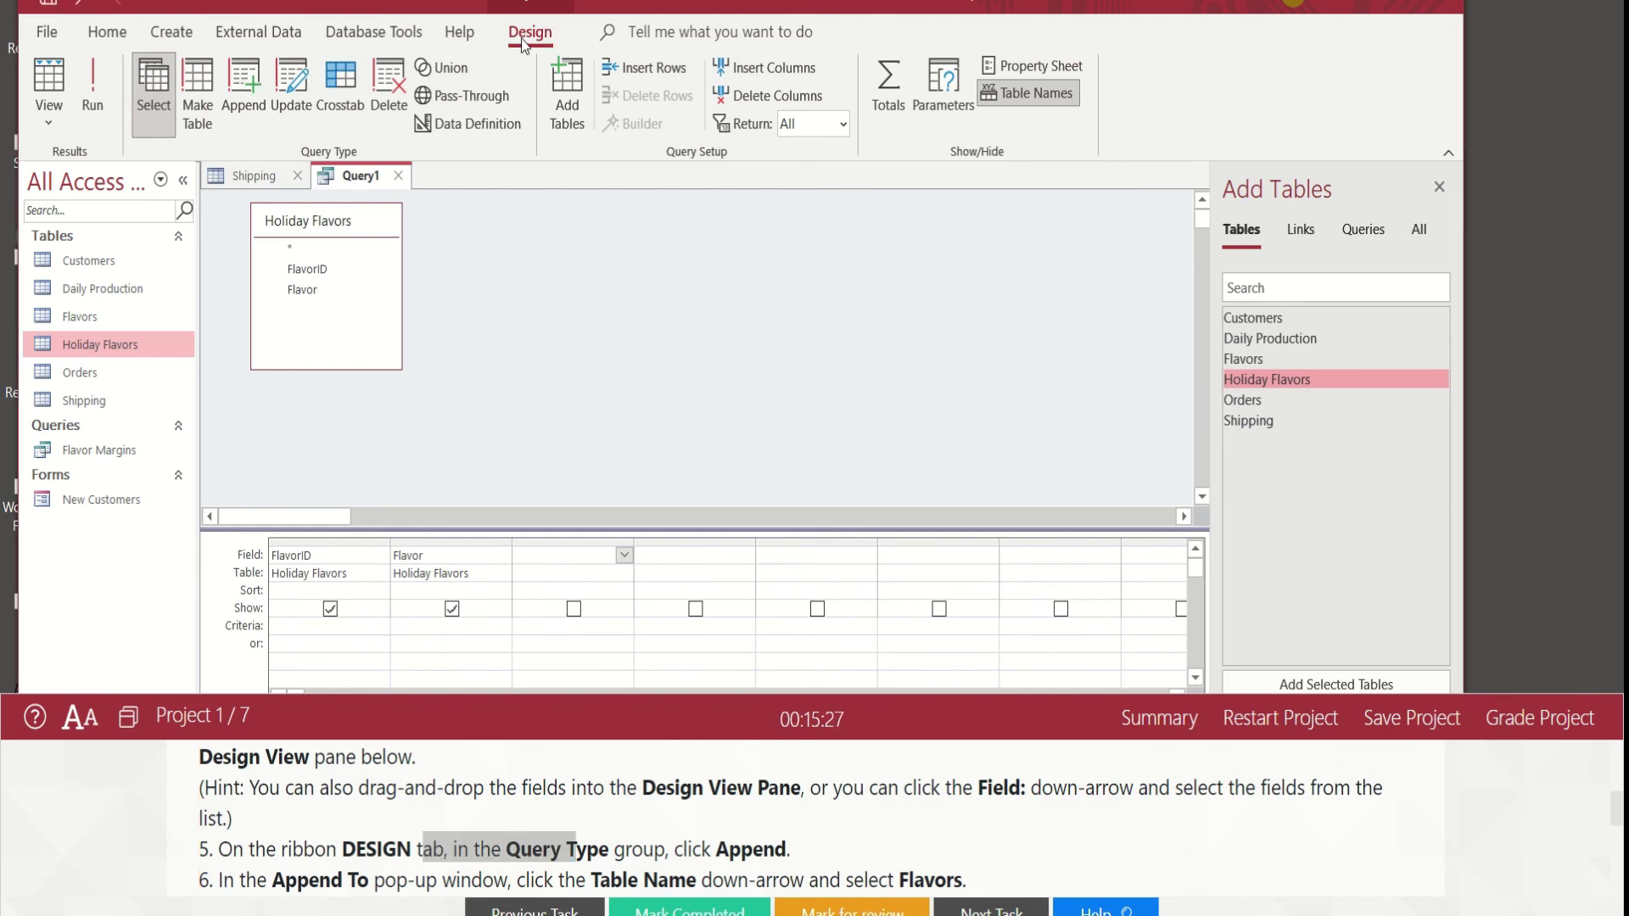
{"action": "left_click", "coordinate": [245, 82]}
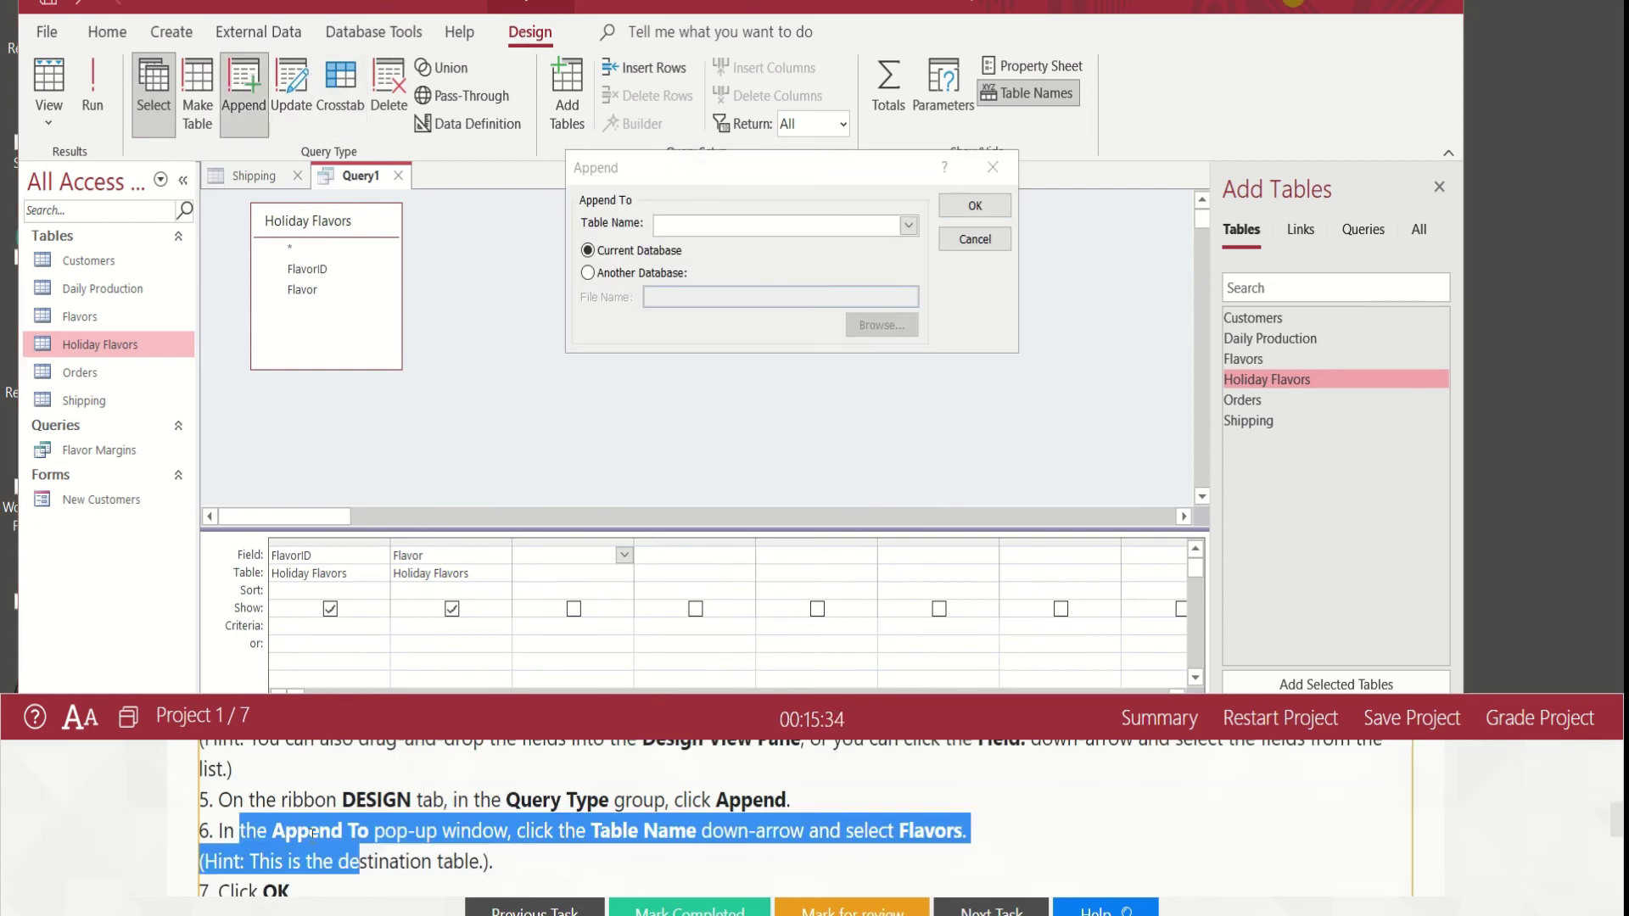
{"action": "left_click_drag", "start_coordinate": [373, 857], "coordinate": [395, 852]}
{"action": "left_click", "coordinate": [411, 854]}
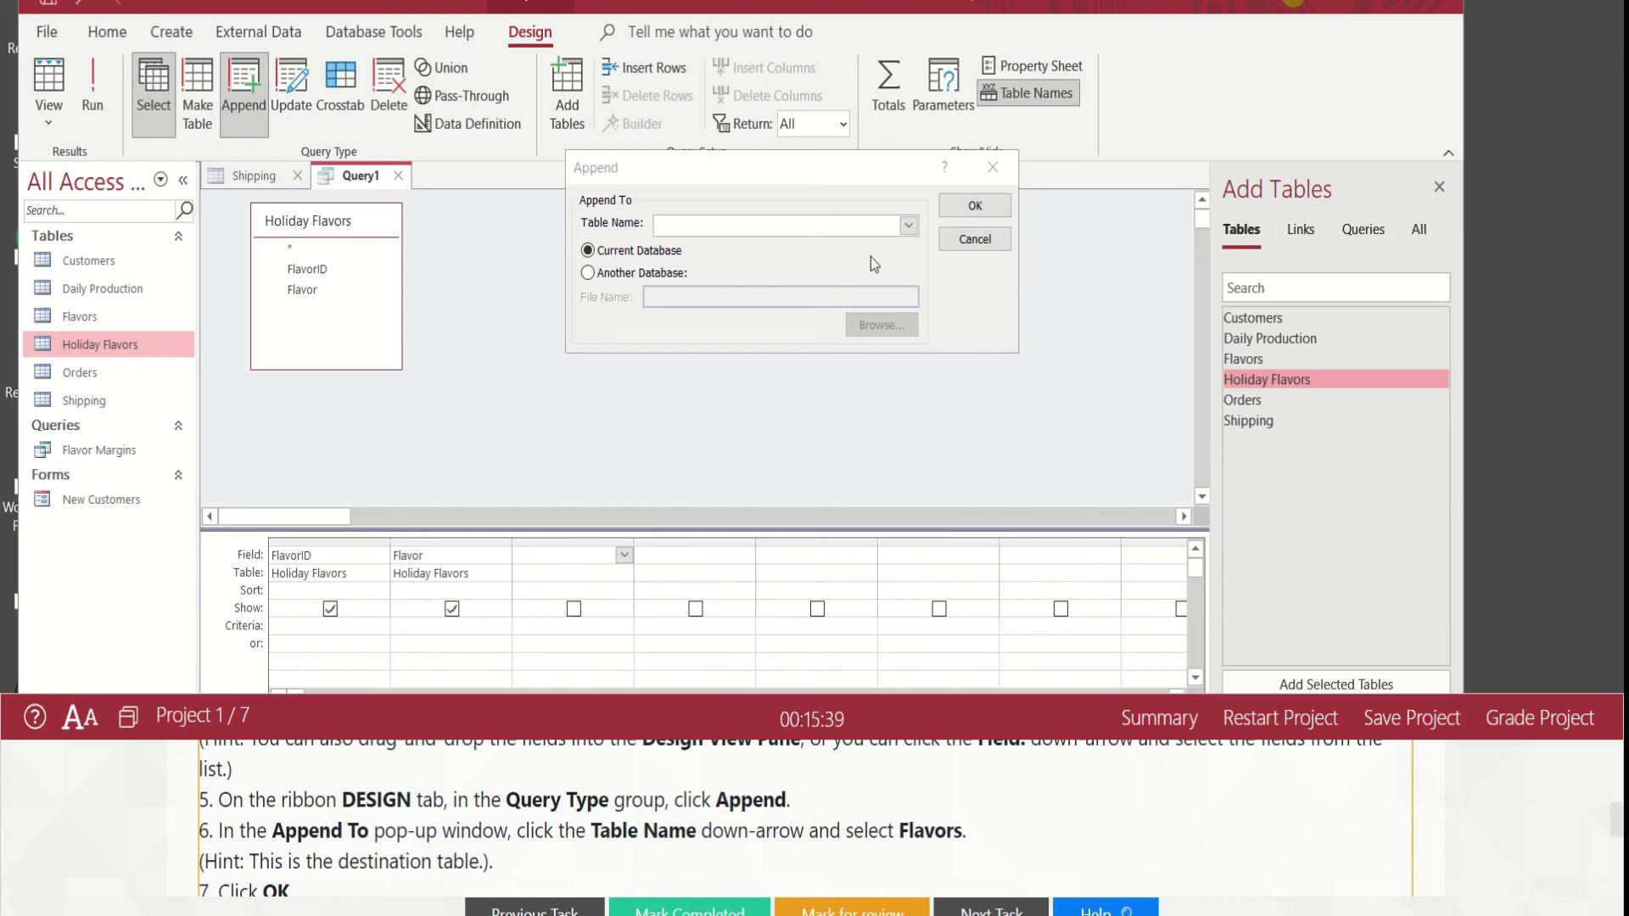
{"action": "left_click", "coordinate": [909, 225]}
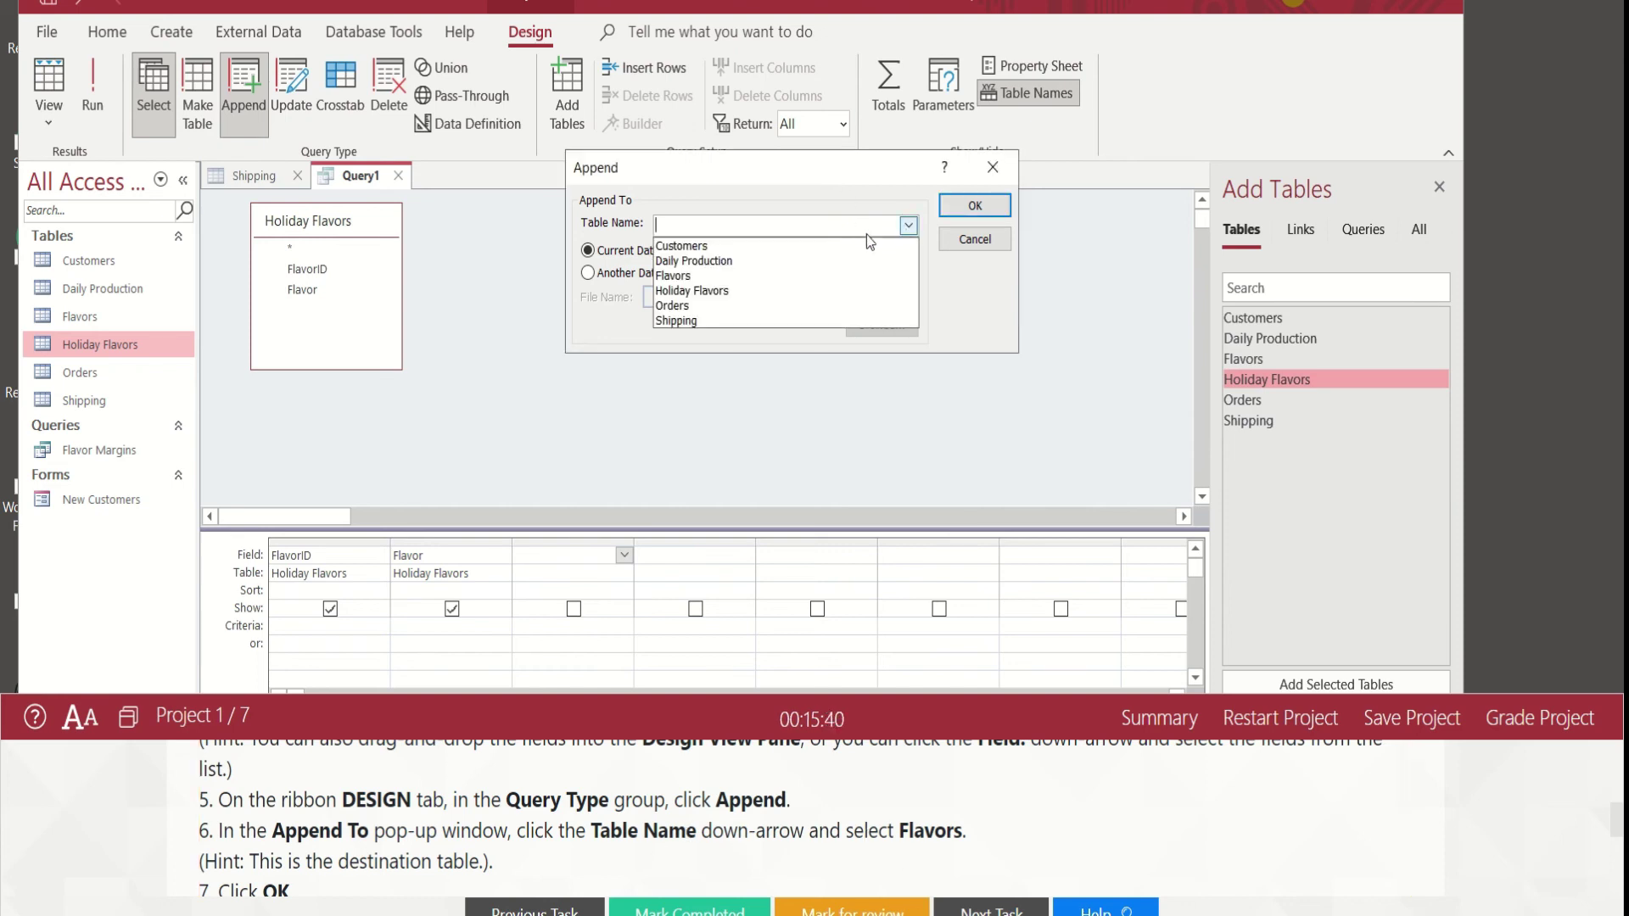
{"action": "left_click", "coordinate": [787, 277]}
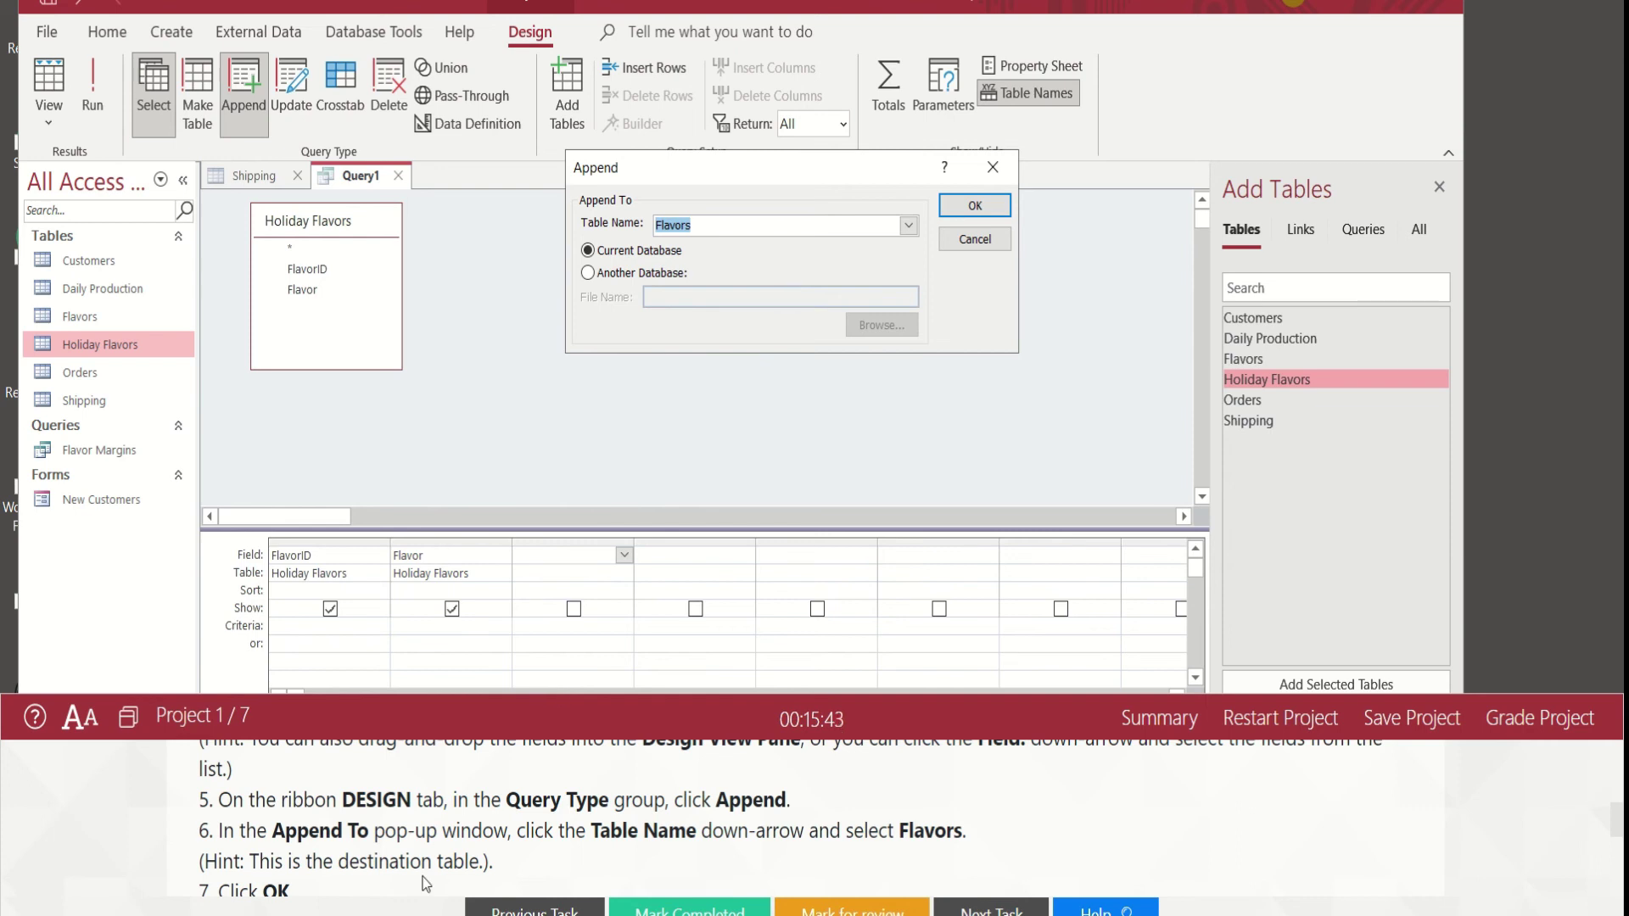
{"action": "scroll", "coordinate": [426, 887], "scroll_direction": "down", "scroll_amount": 1}
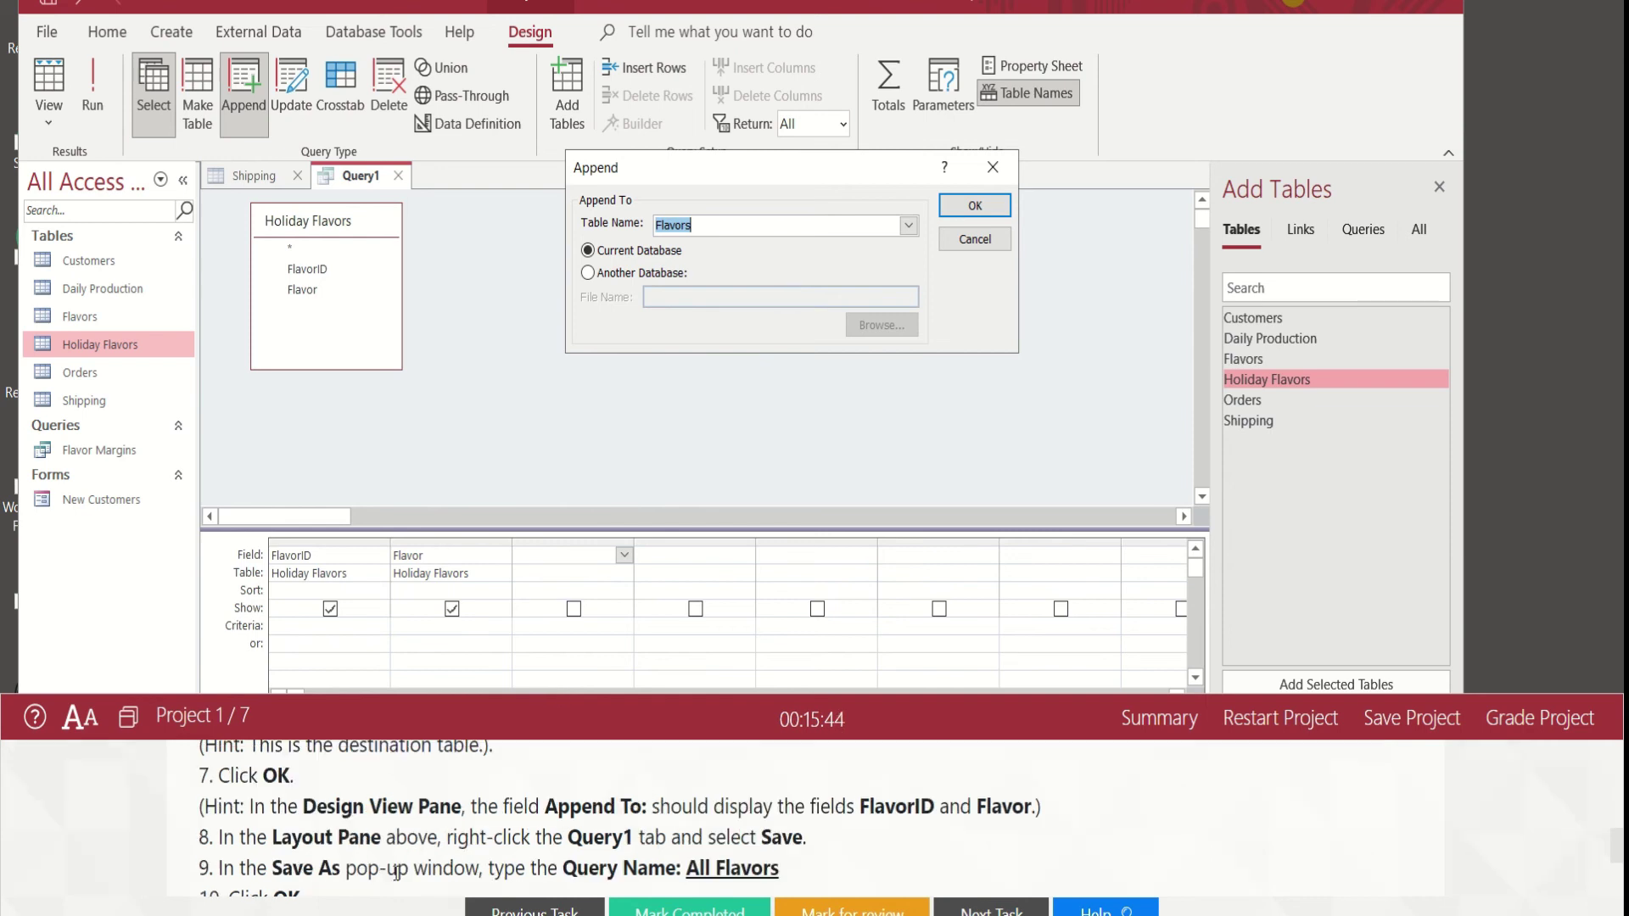
{"action": "left_click", "coordinate": [974, 207]}
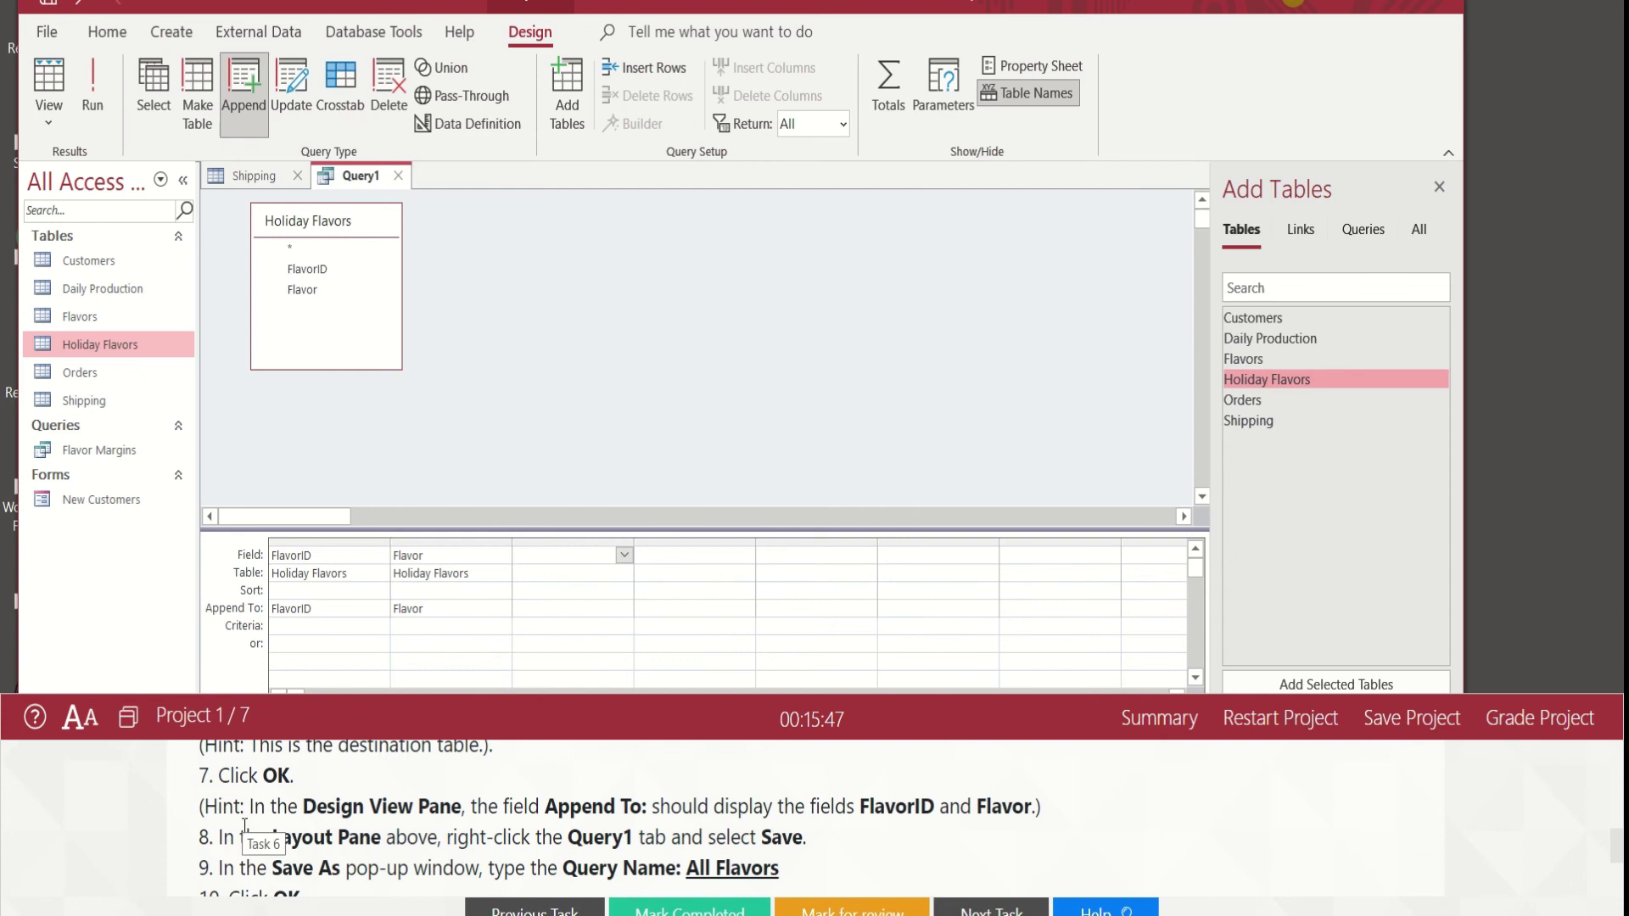
- Save the append query under the name All Flavors, following the remaining Task 6 instructions
{"action": "left_click_drag", "start_coordinate": [223, 806], "coordinate": [1031, 808]}
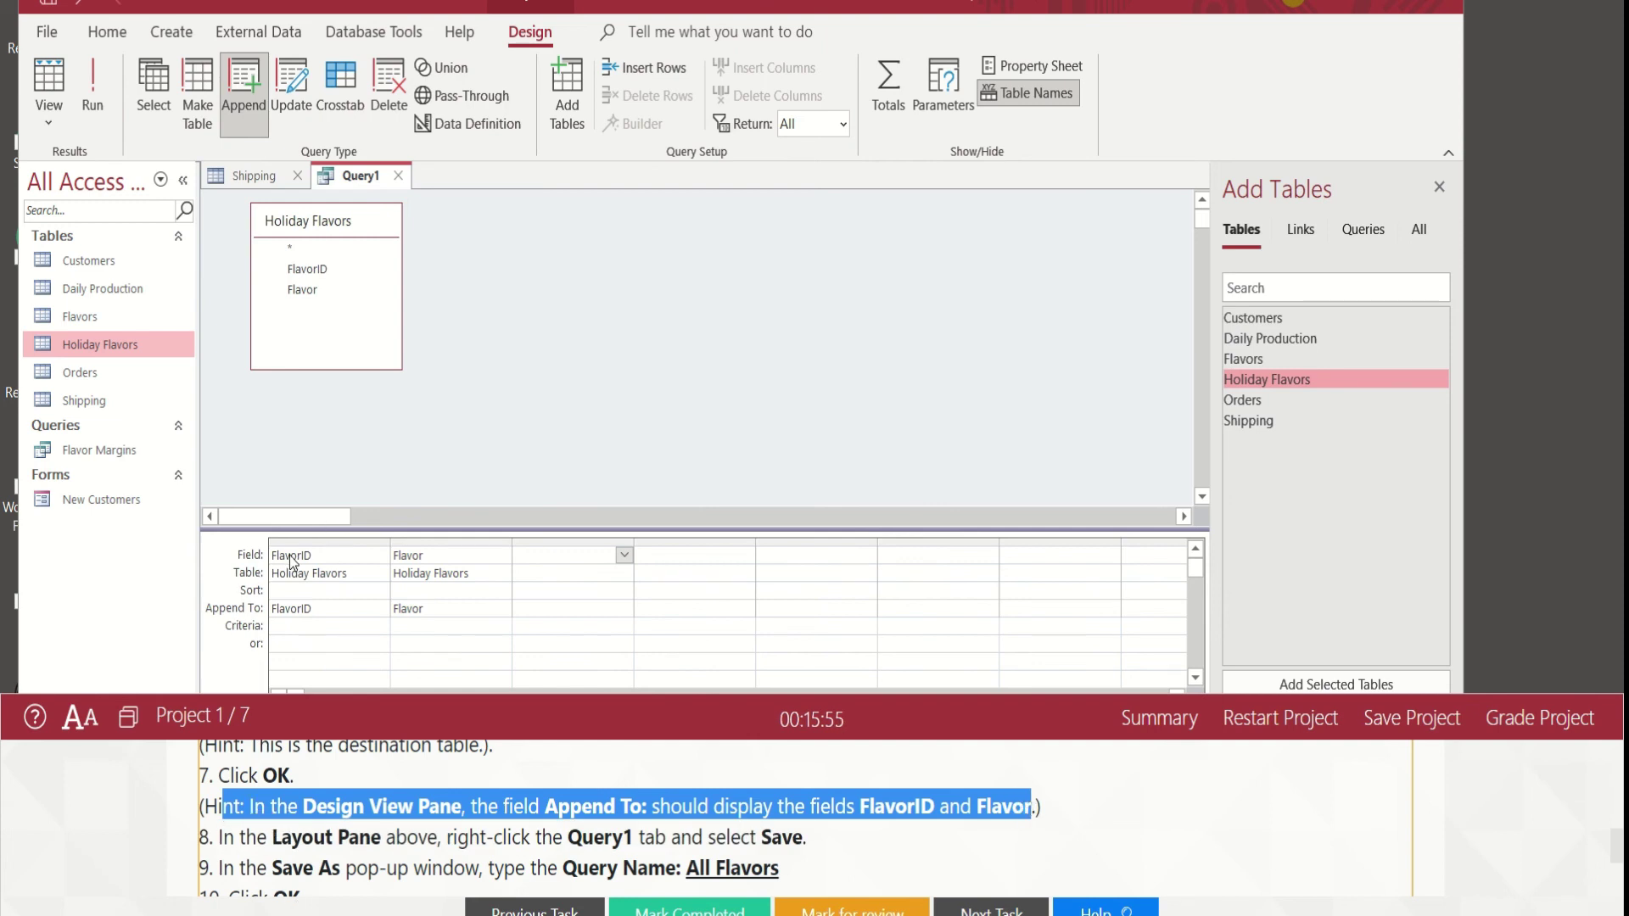
{"action": "left_click_drag", "start_coordinate": [256, 838], "coordinate": [823, 848]}
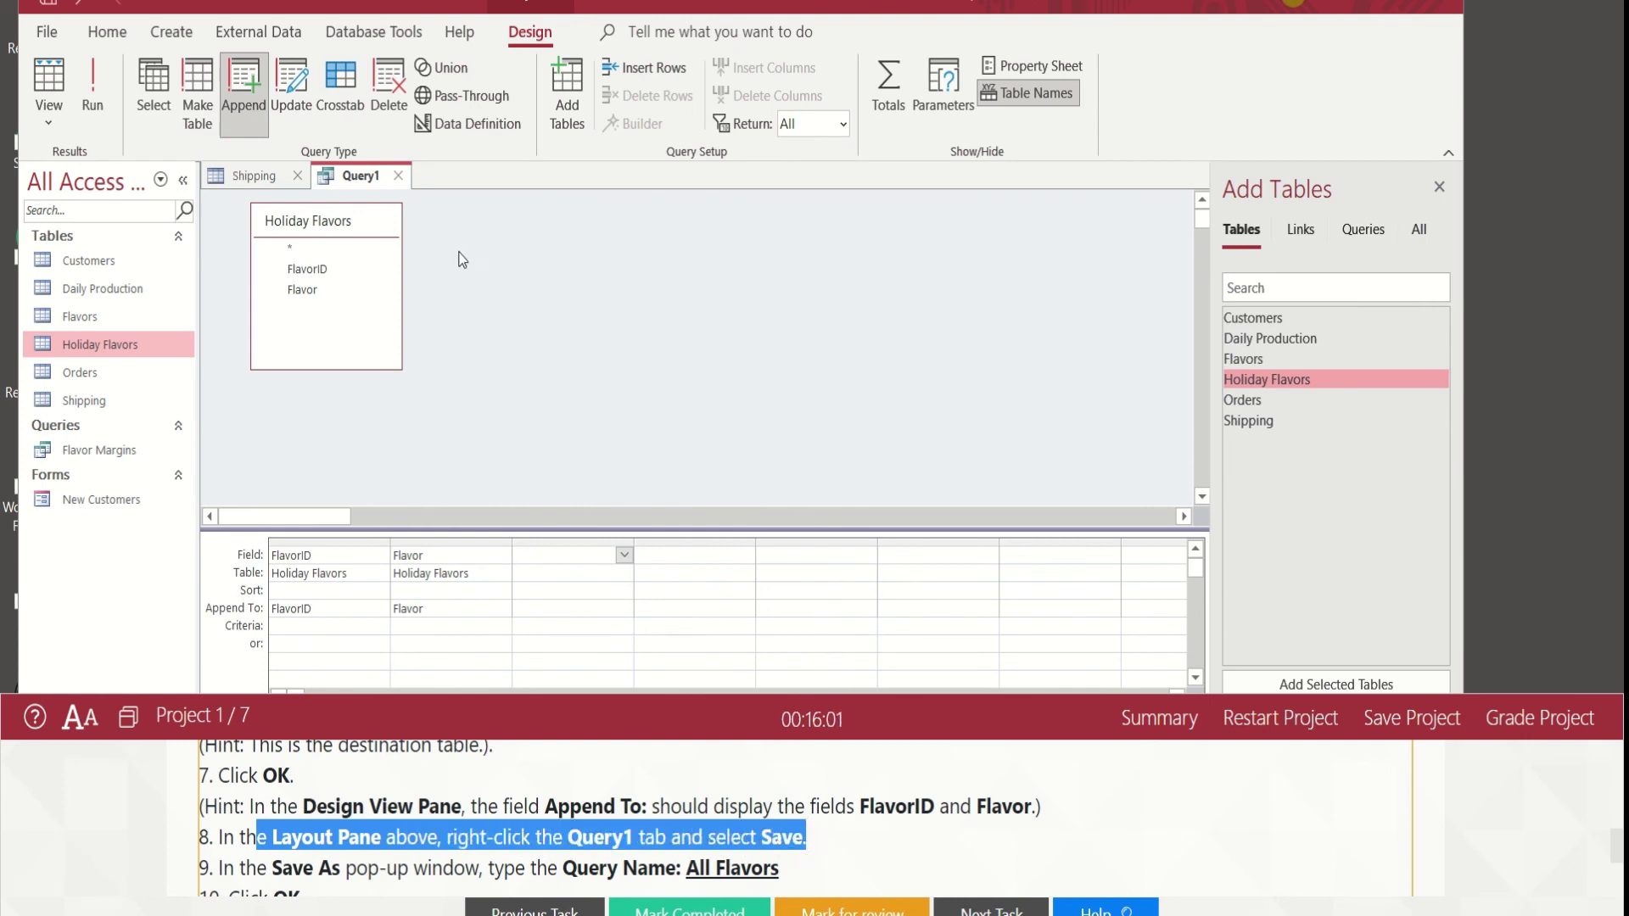
{"action": "right_click", "coordinate": [363, 176]}
{"action": "left_click", "coordinate": [385, 191]}
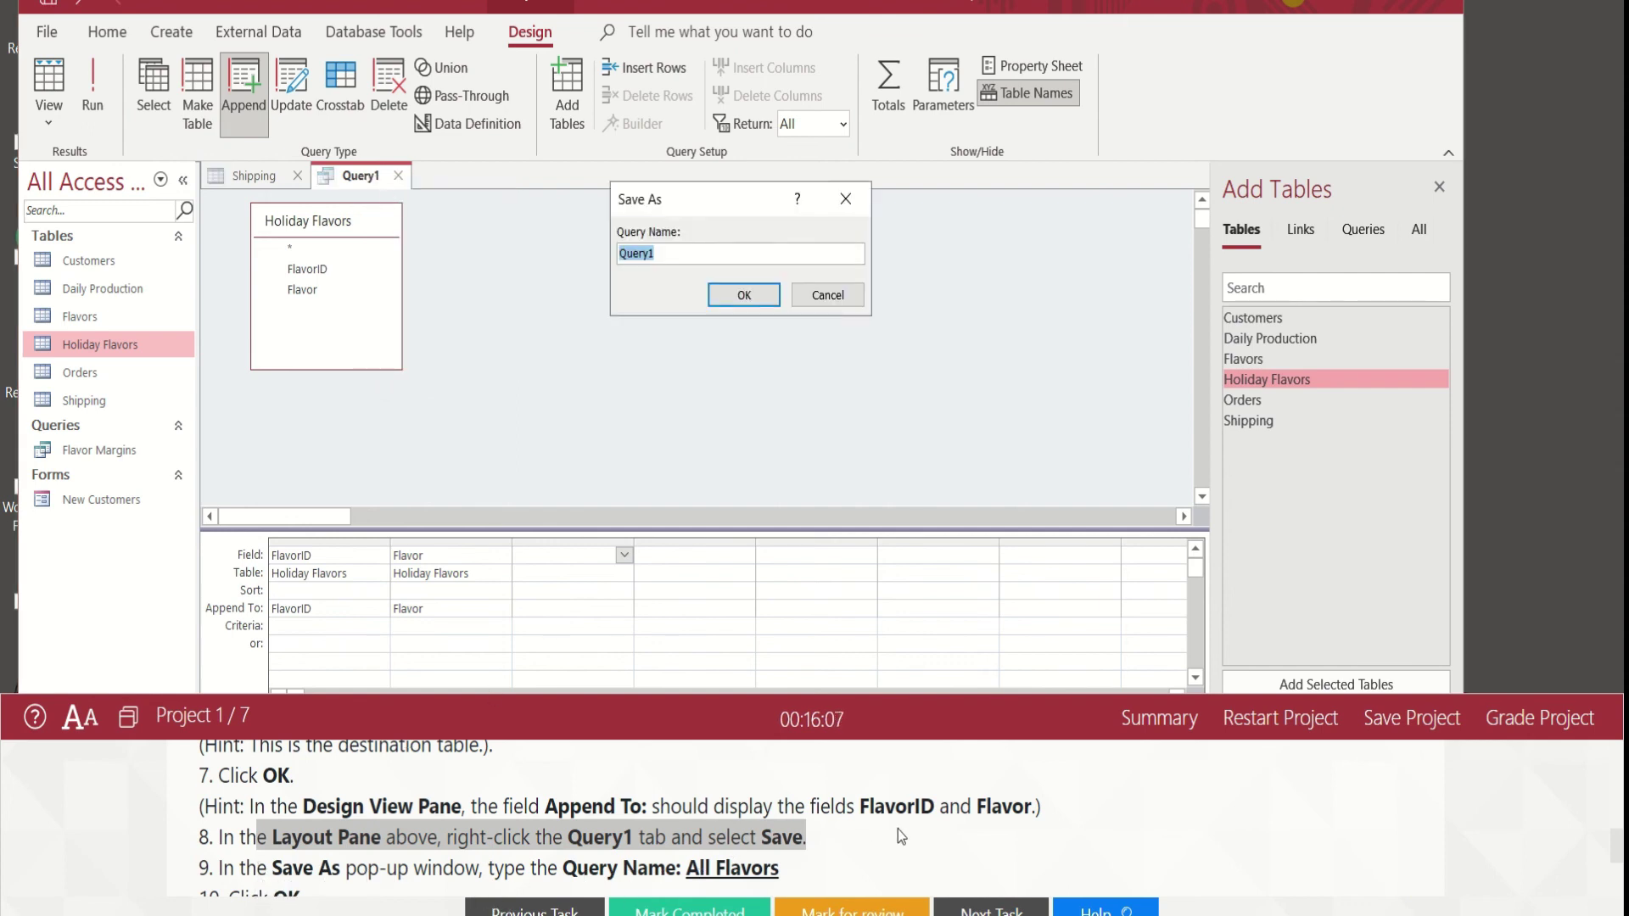
{"action": "type", "text": "All F"}
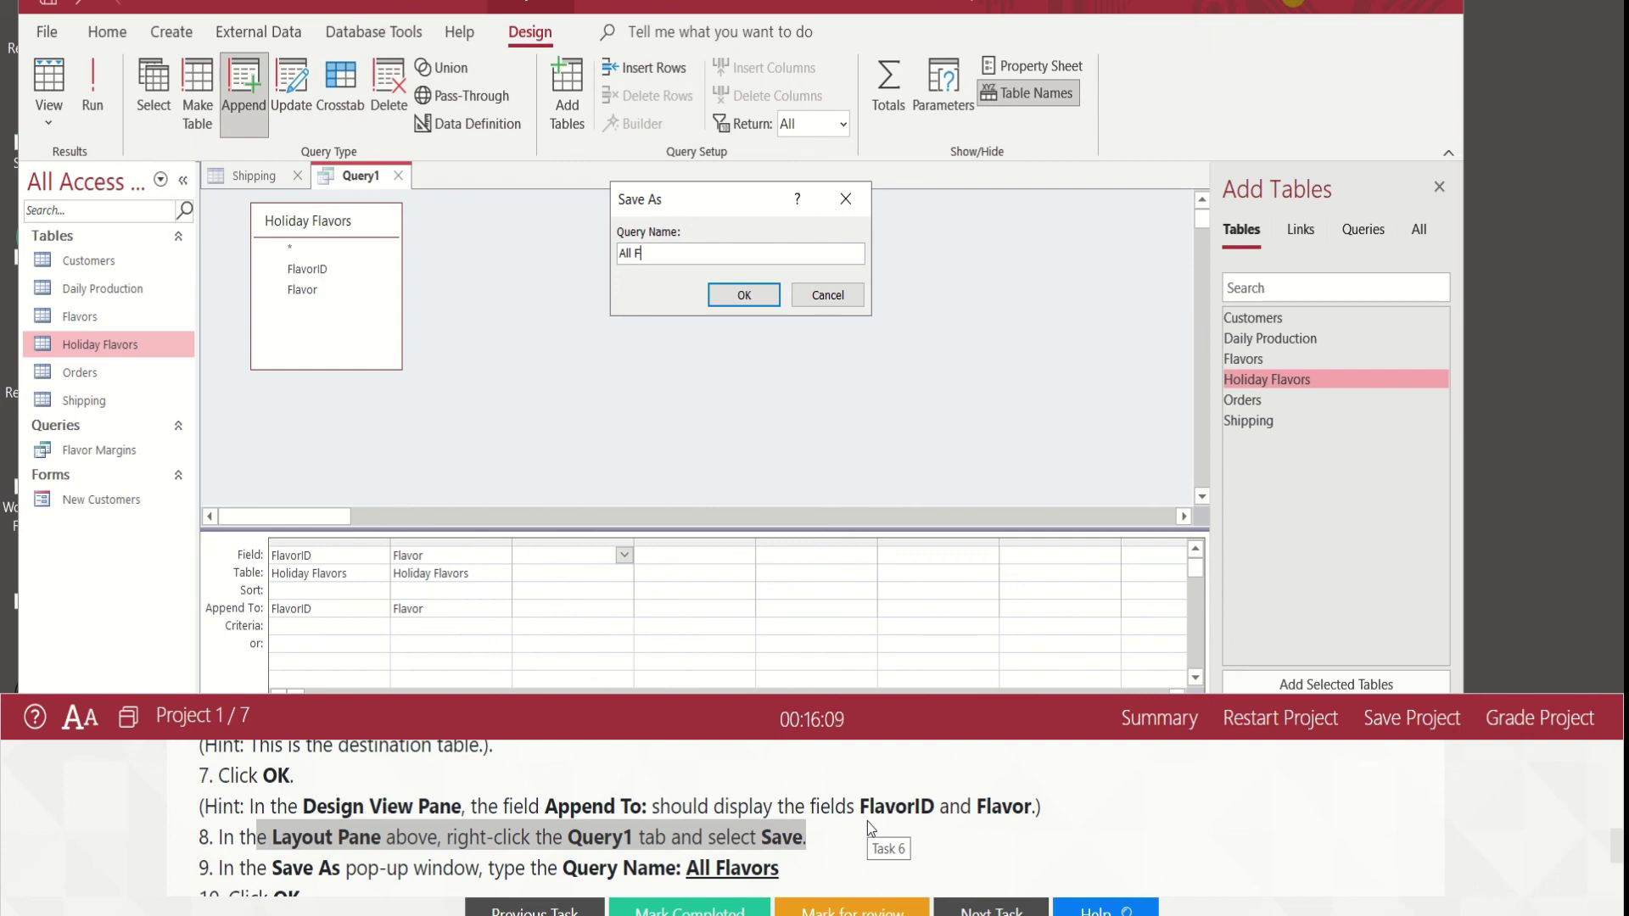
{"action": "type", "text": "lavotrs"}
{"action": "scroll", "coordinate": [437, 838], "scroll_direction": "down", "scroll_amount": 3}
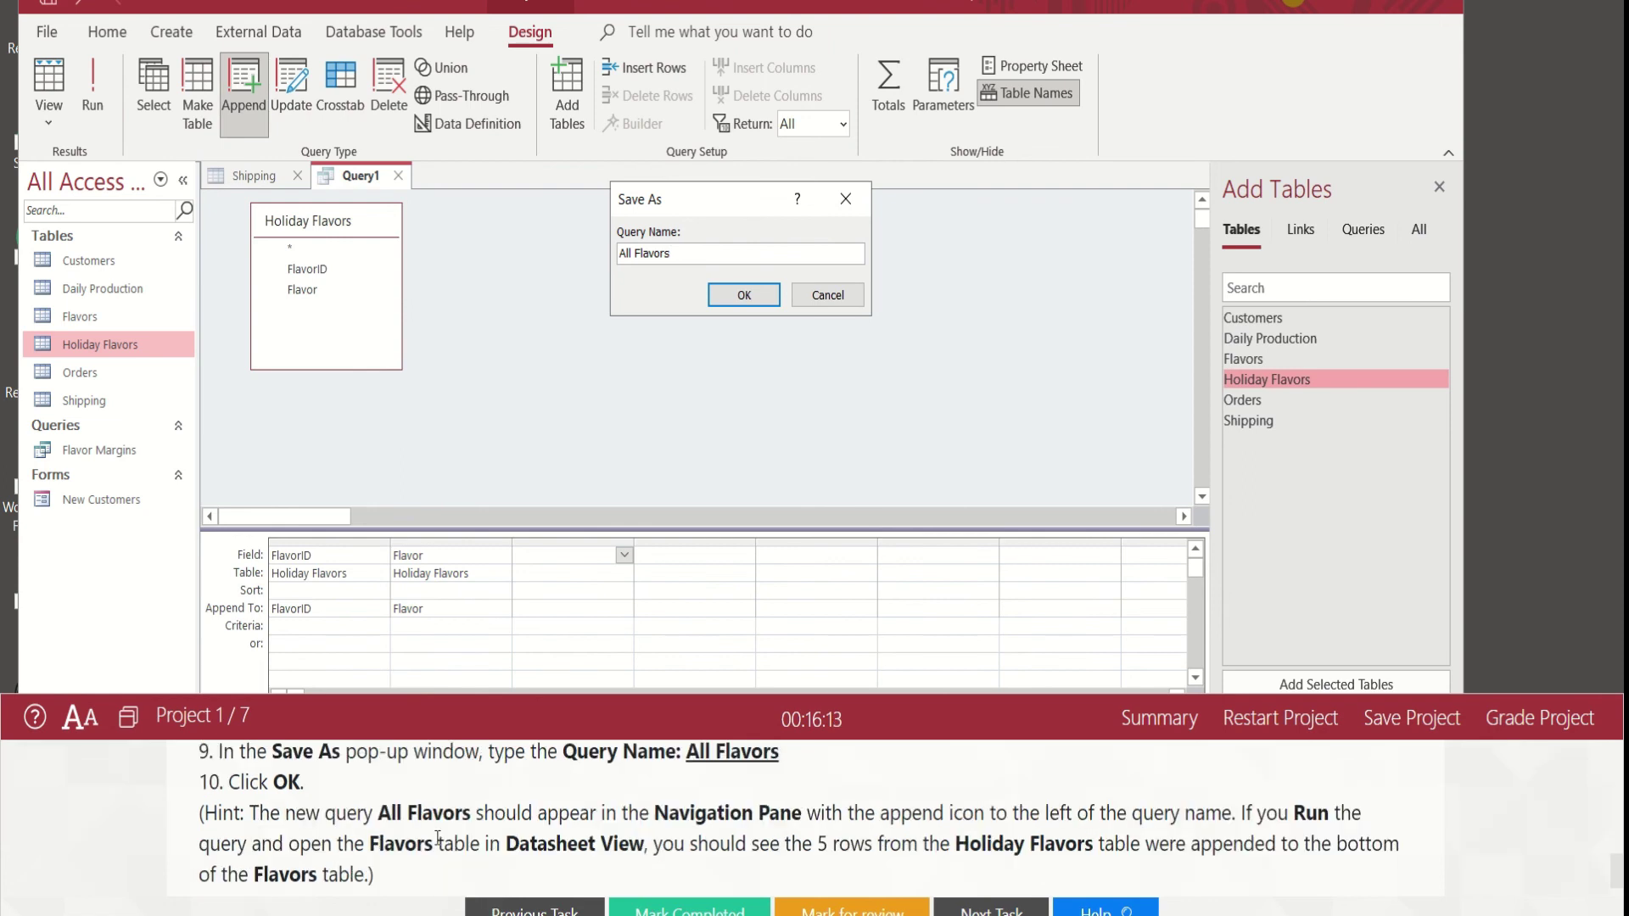
{"action": "left_click", "coordinate": [739, 292]}
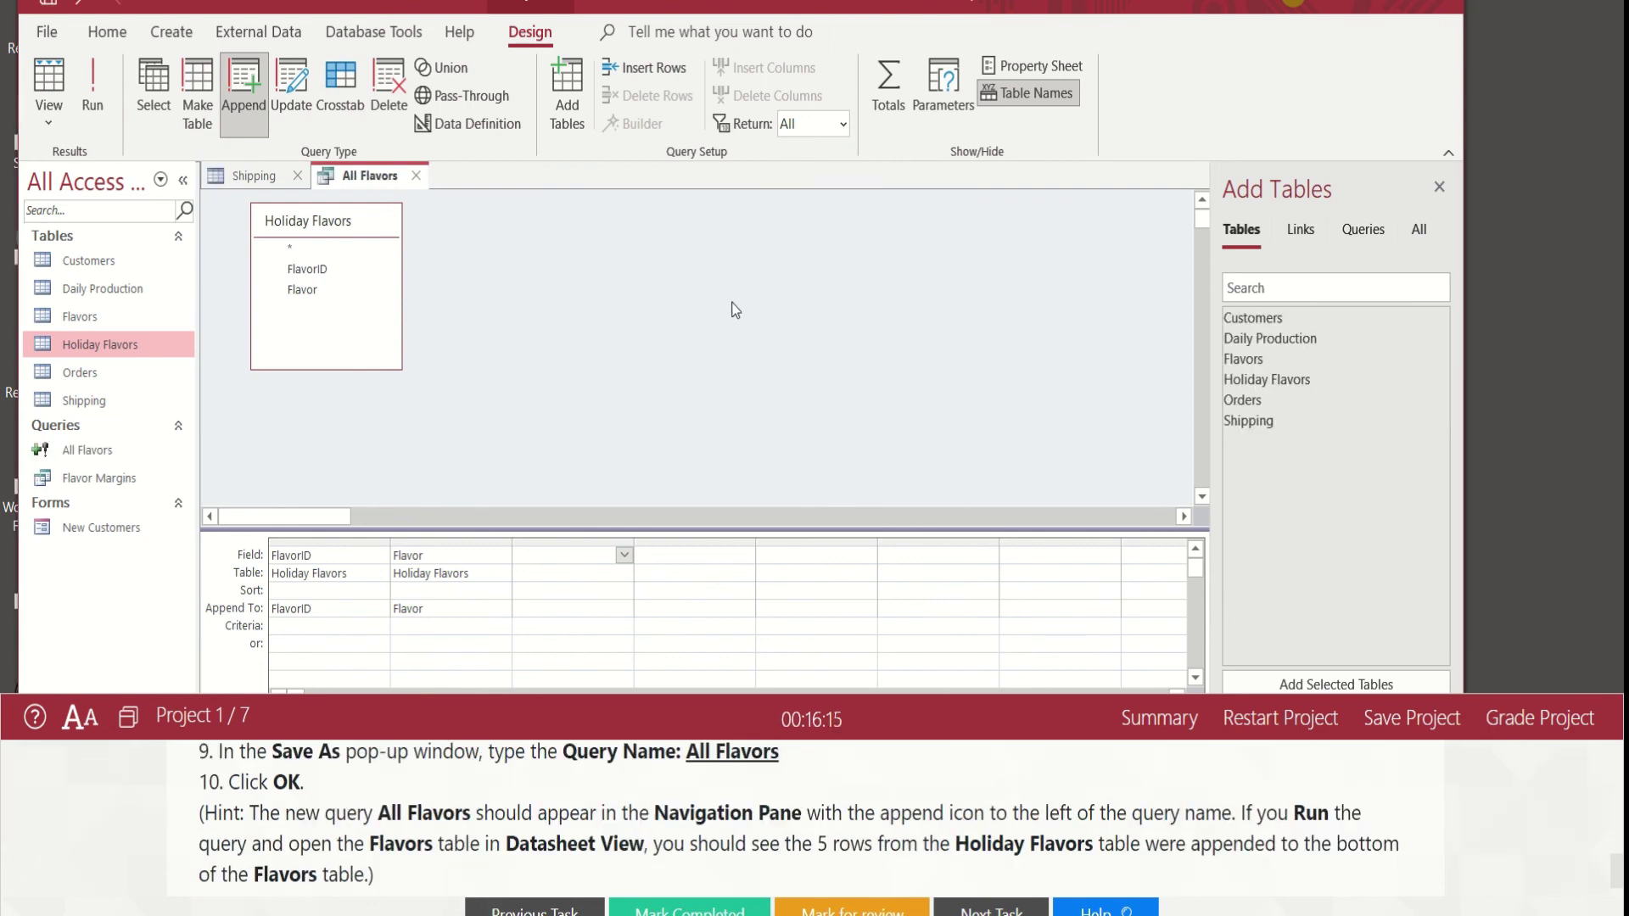
- Read the Task 6 hint and review the All Flavors query's records in Datasheet View
{"action": "left_click_drag", "start_coordinate": [281, 816], "coordinate": [684, 844]}
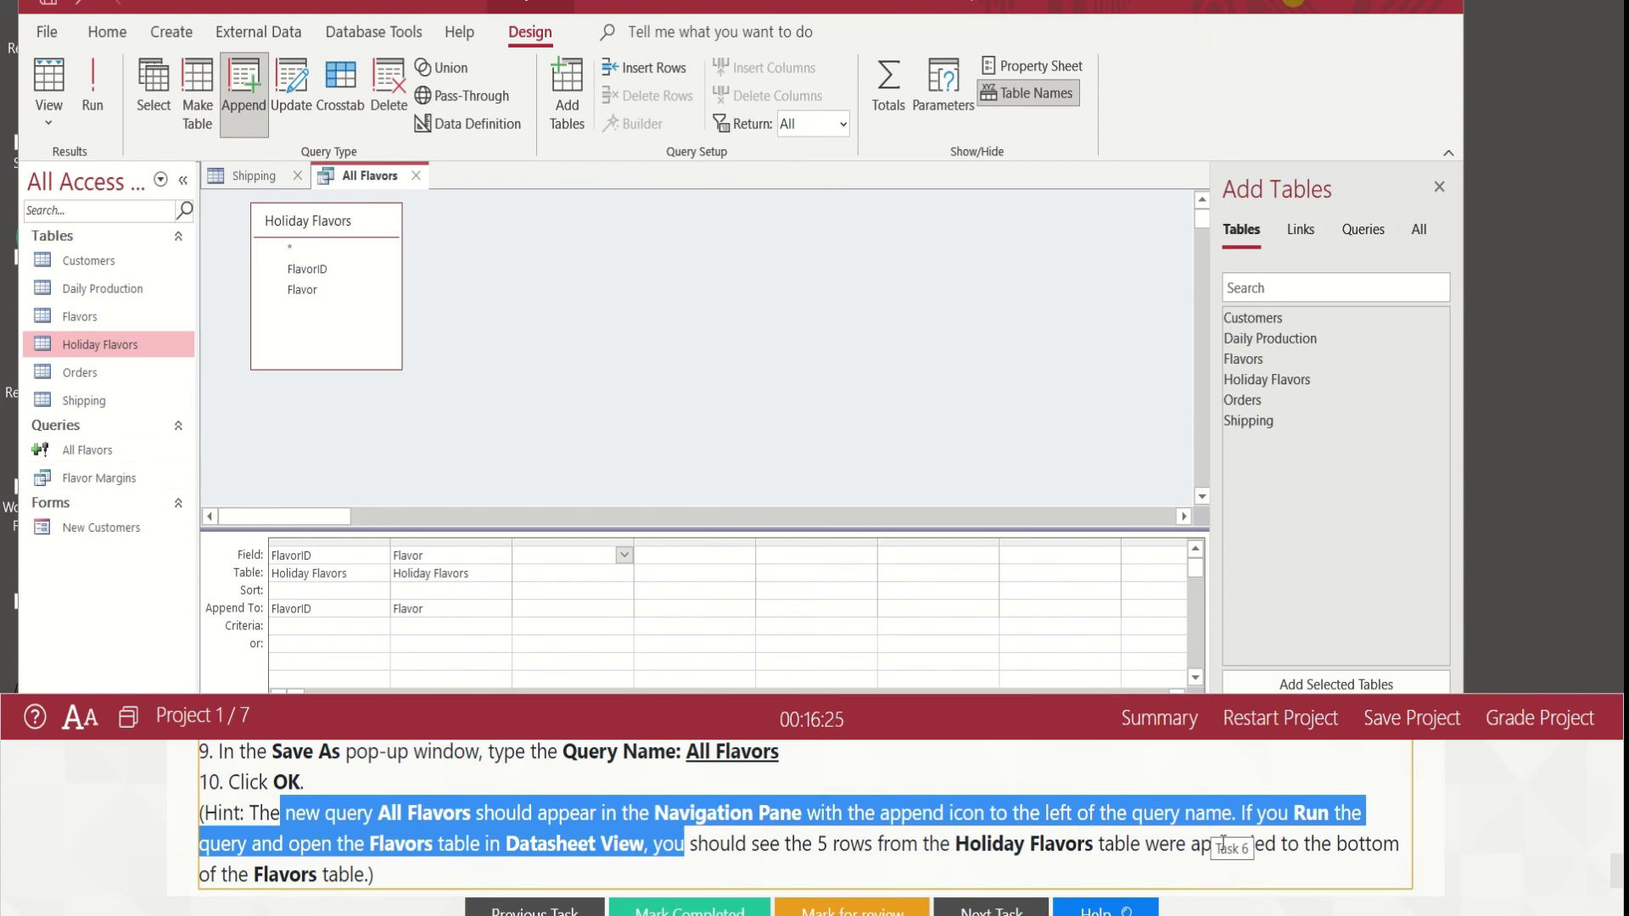
{"action": "left_click", "coordinate": [1321, 874]}
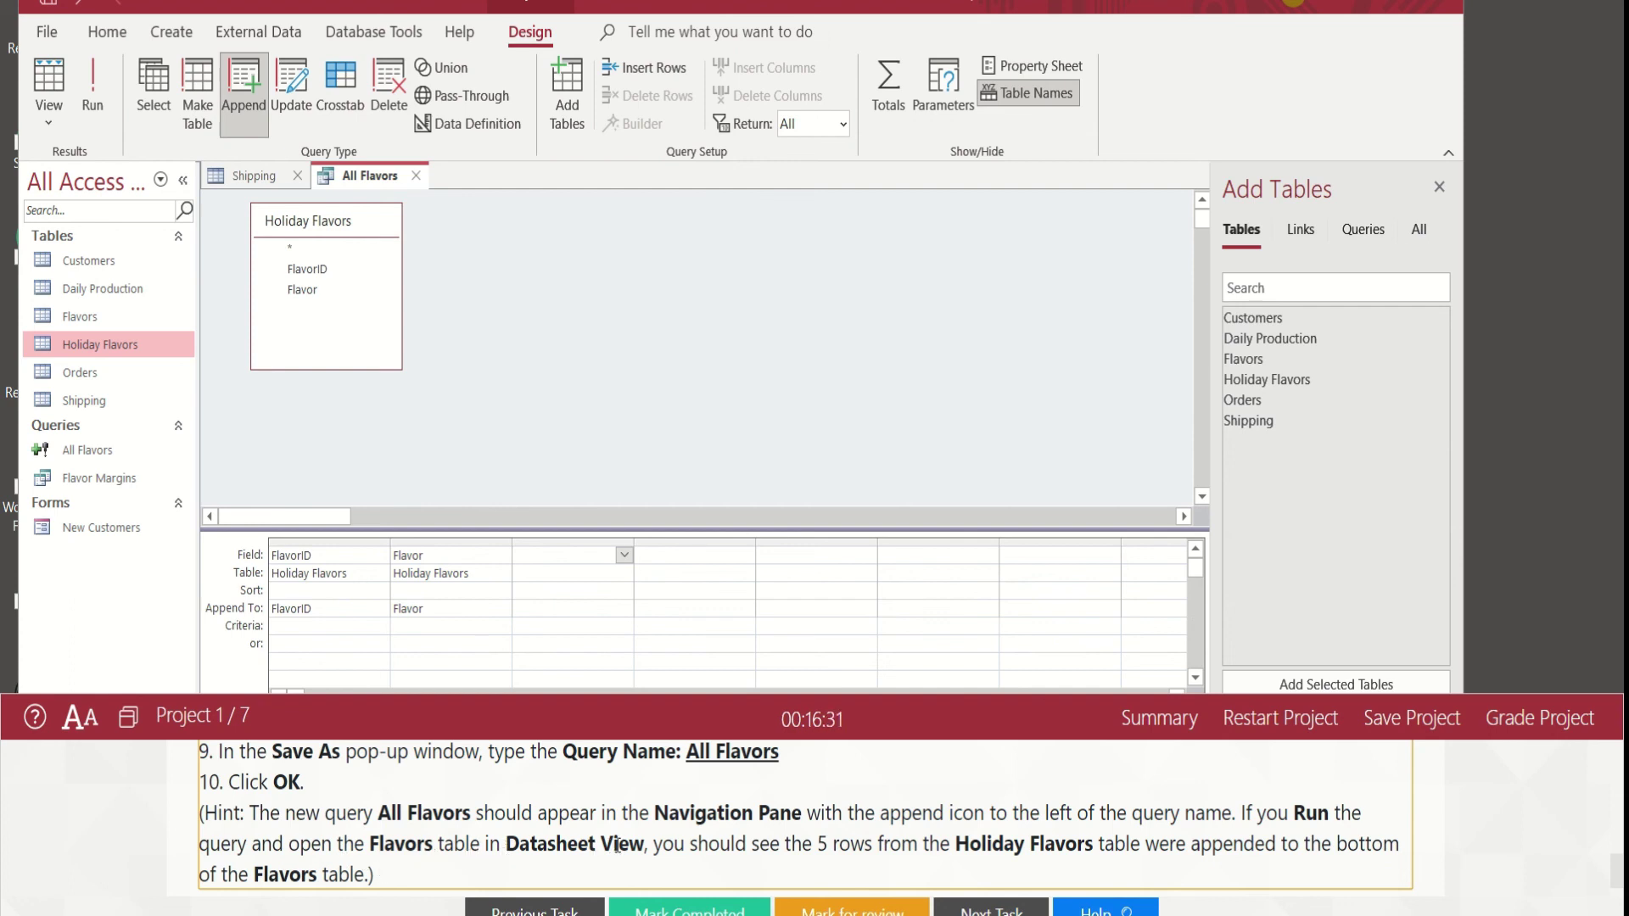
{"action": "scroll", "coordinate": [615, 842], "scroll_direction": "down", "scroll_amount": 1}
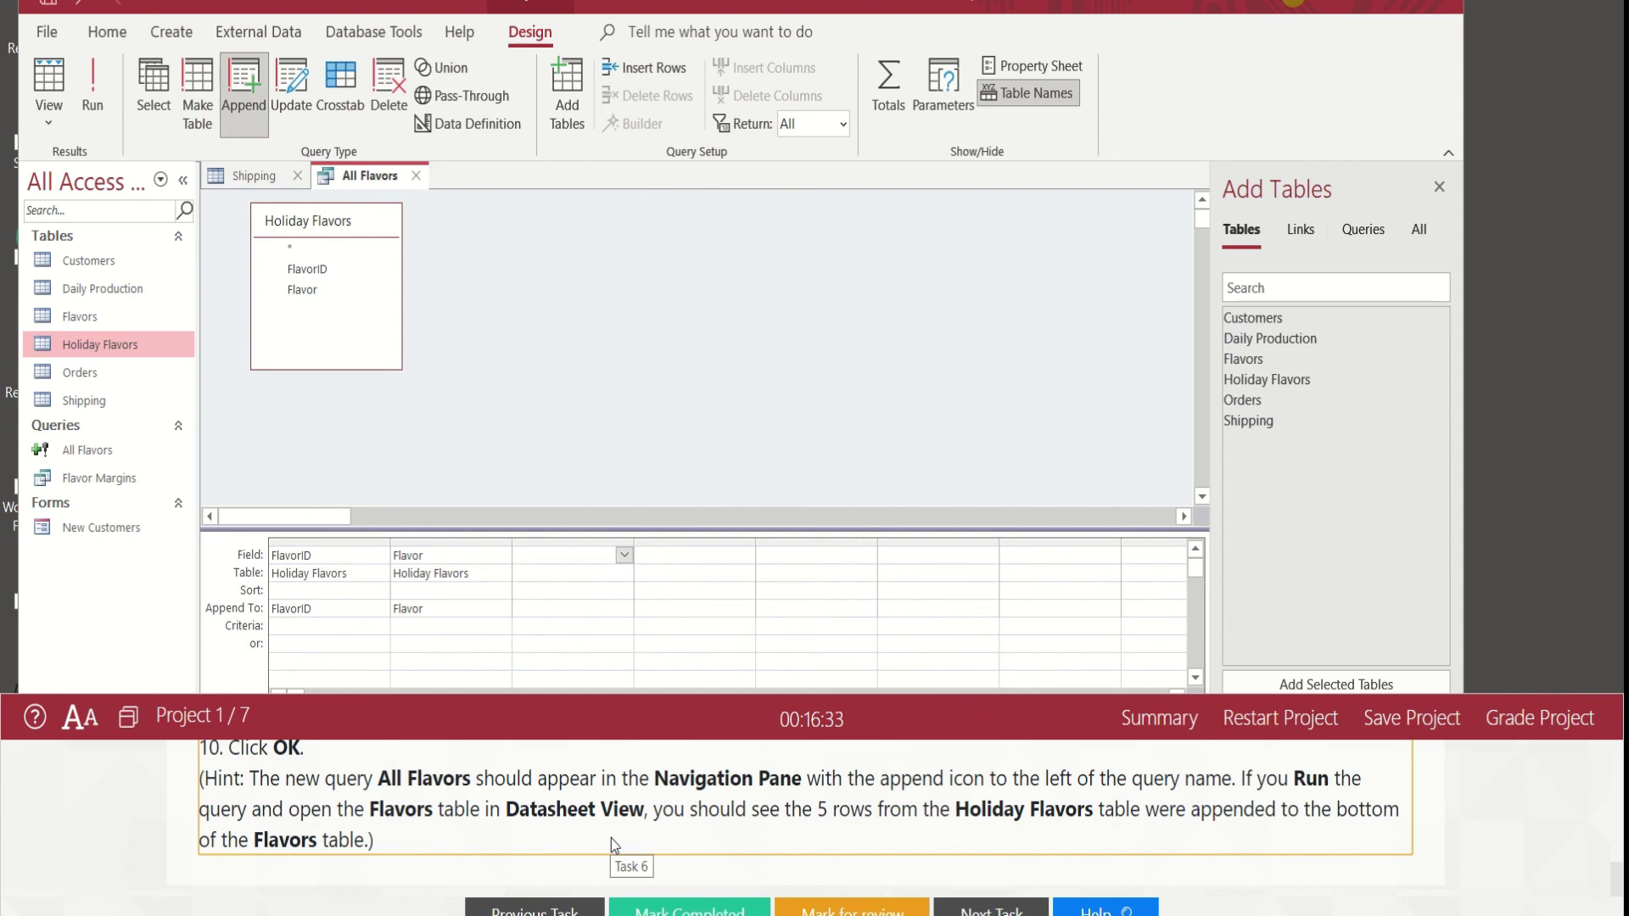
{"action": "double_click", "coordinate": [90, 448]}
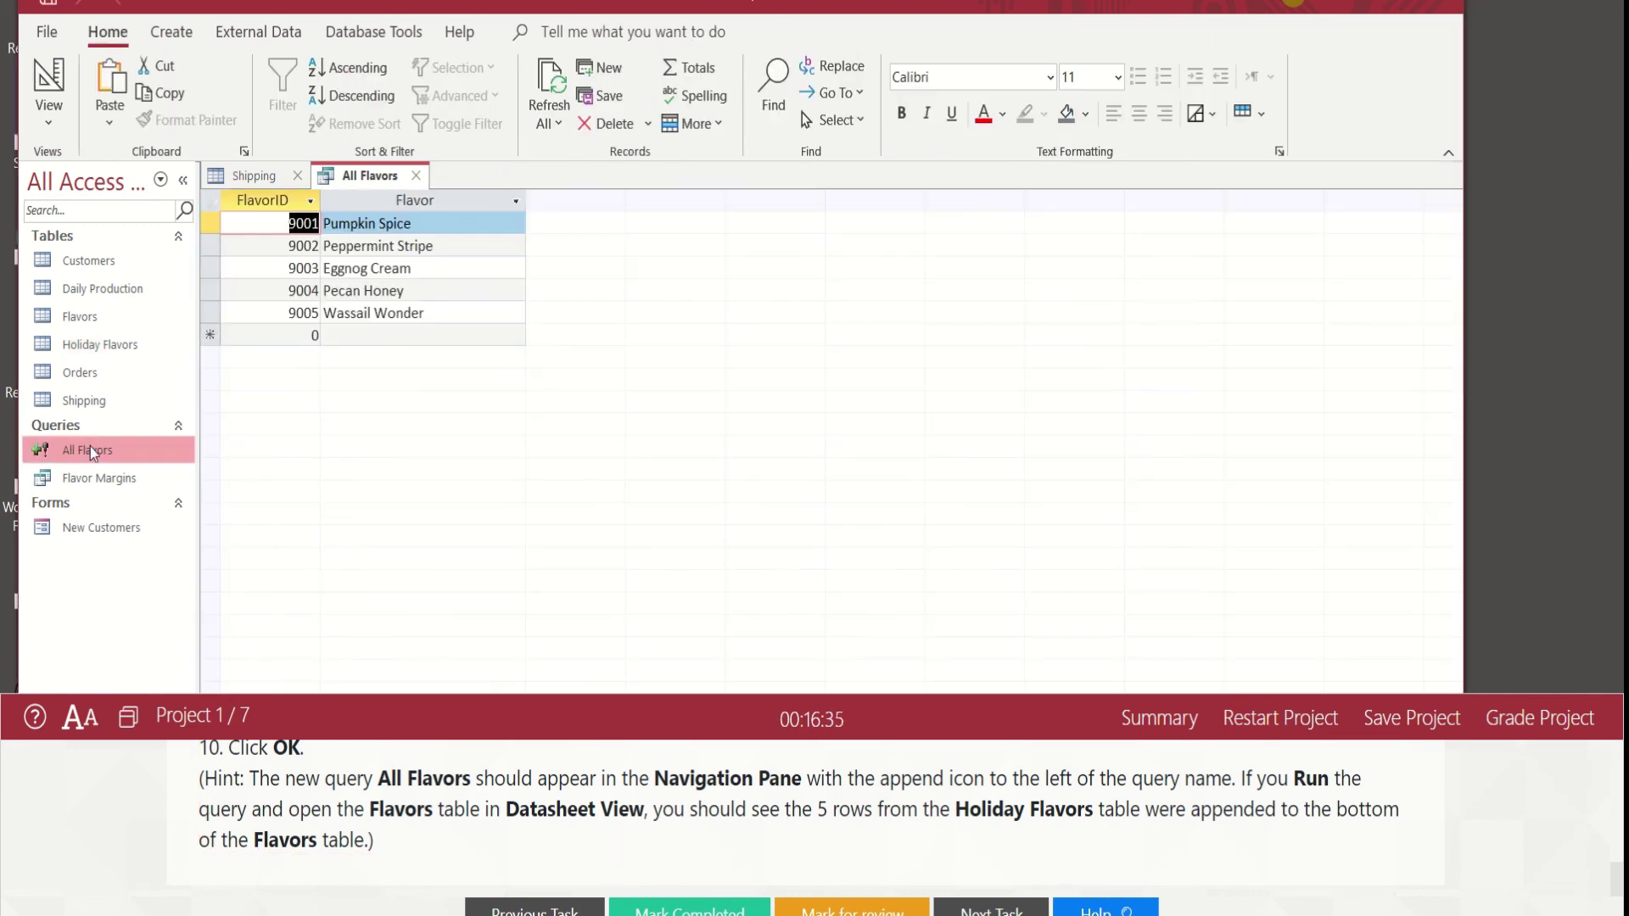
{"action": "left_click", "coordinate": [290, 247]}
{"action": "left_click", "coordinate": [291, 268]}
{"action": "left_click", "coordinate": [292, 291]}
{"action": "left_click", "coordinate": [294, 313]}
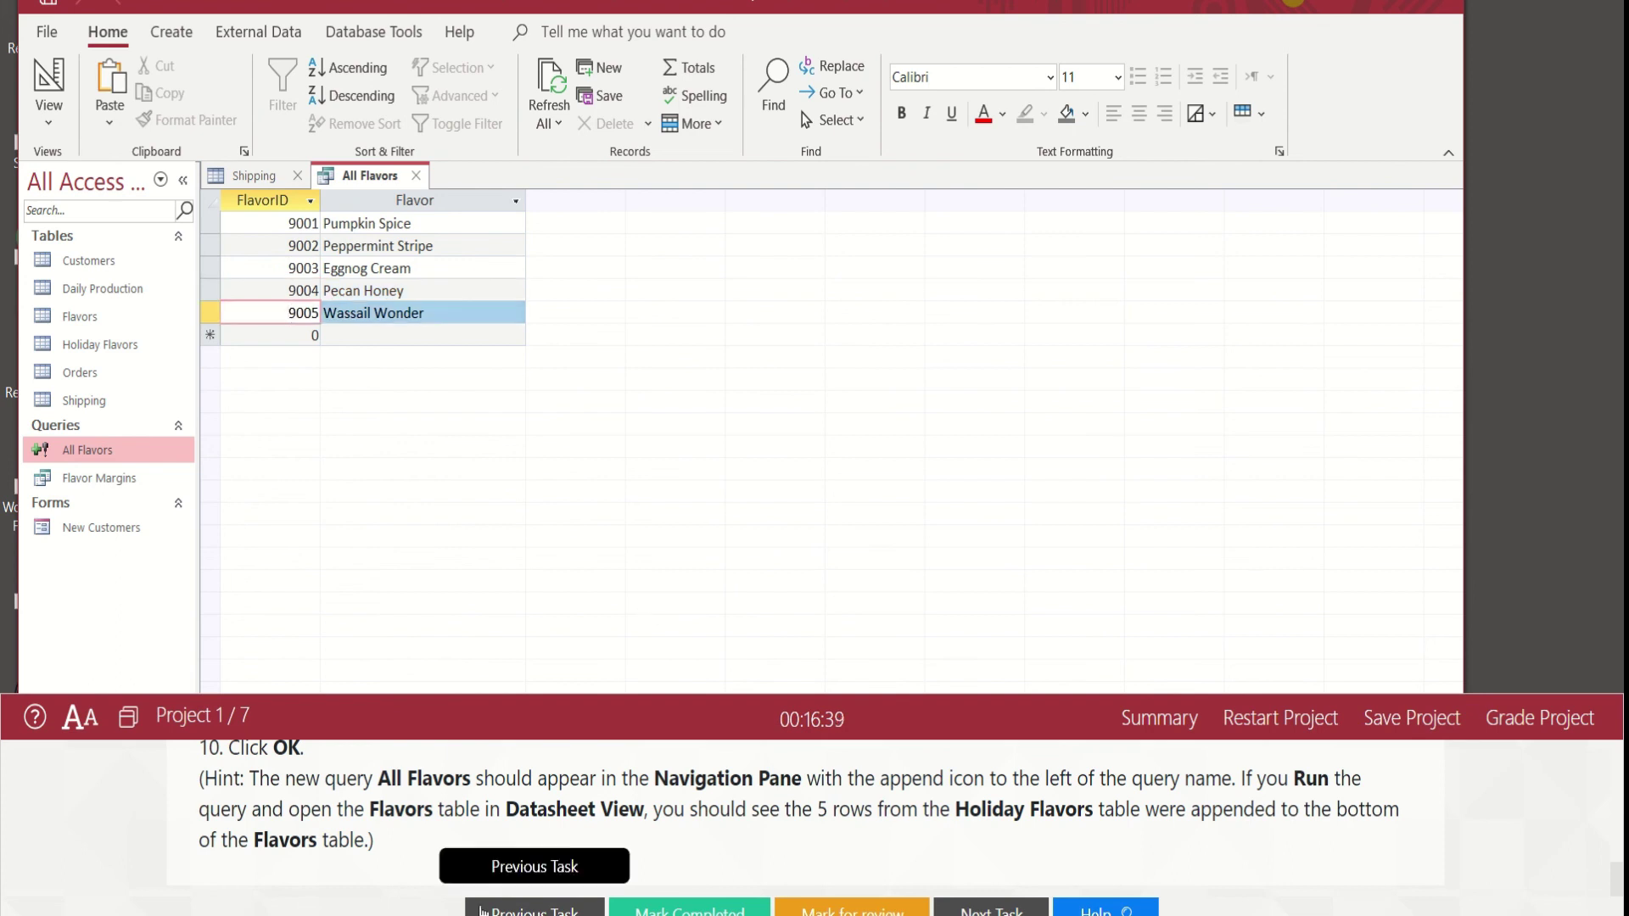
- Mark Task 6 as completed
{"action": "scroll", "coordinate": [1066, 864], "scroll_direction": "up", "scroll_amount": 10}
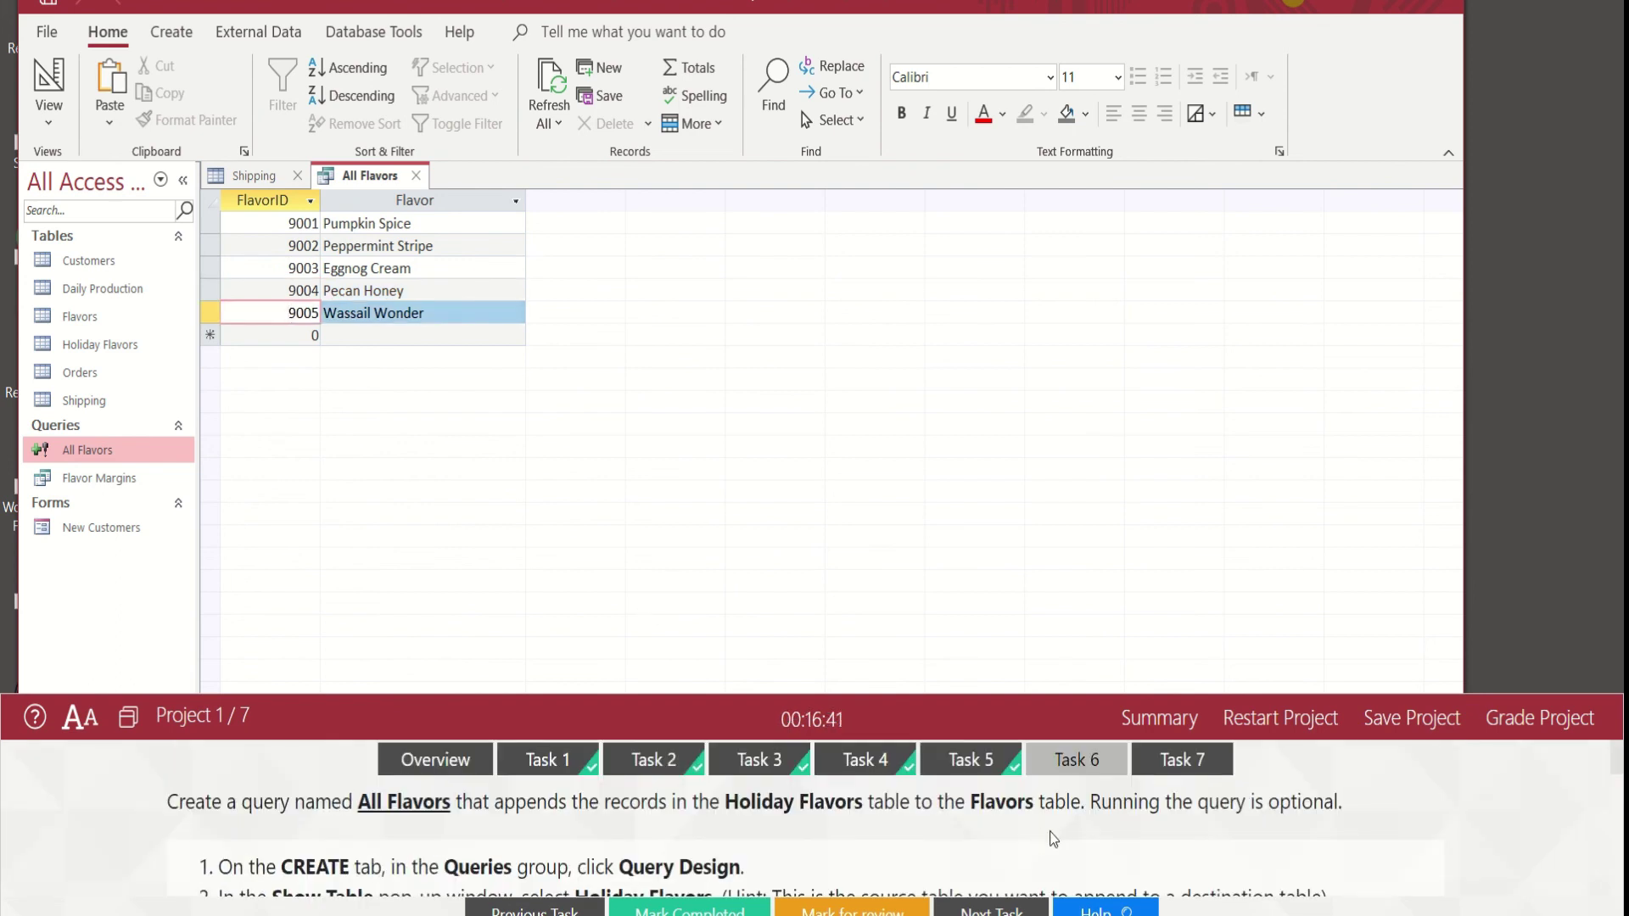
{"action": "left_click", "coordinate": [861, 912]}
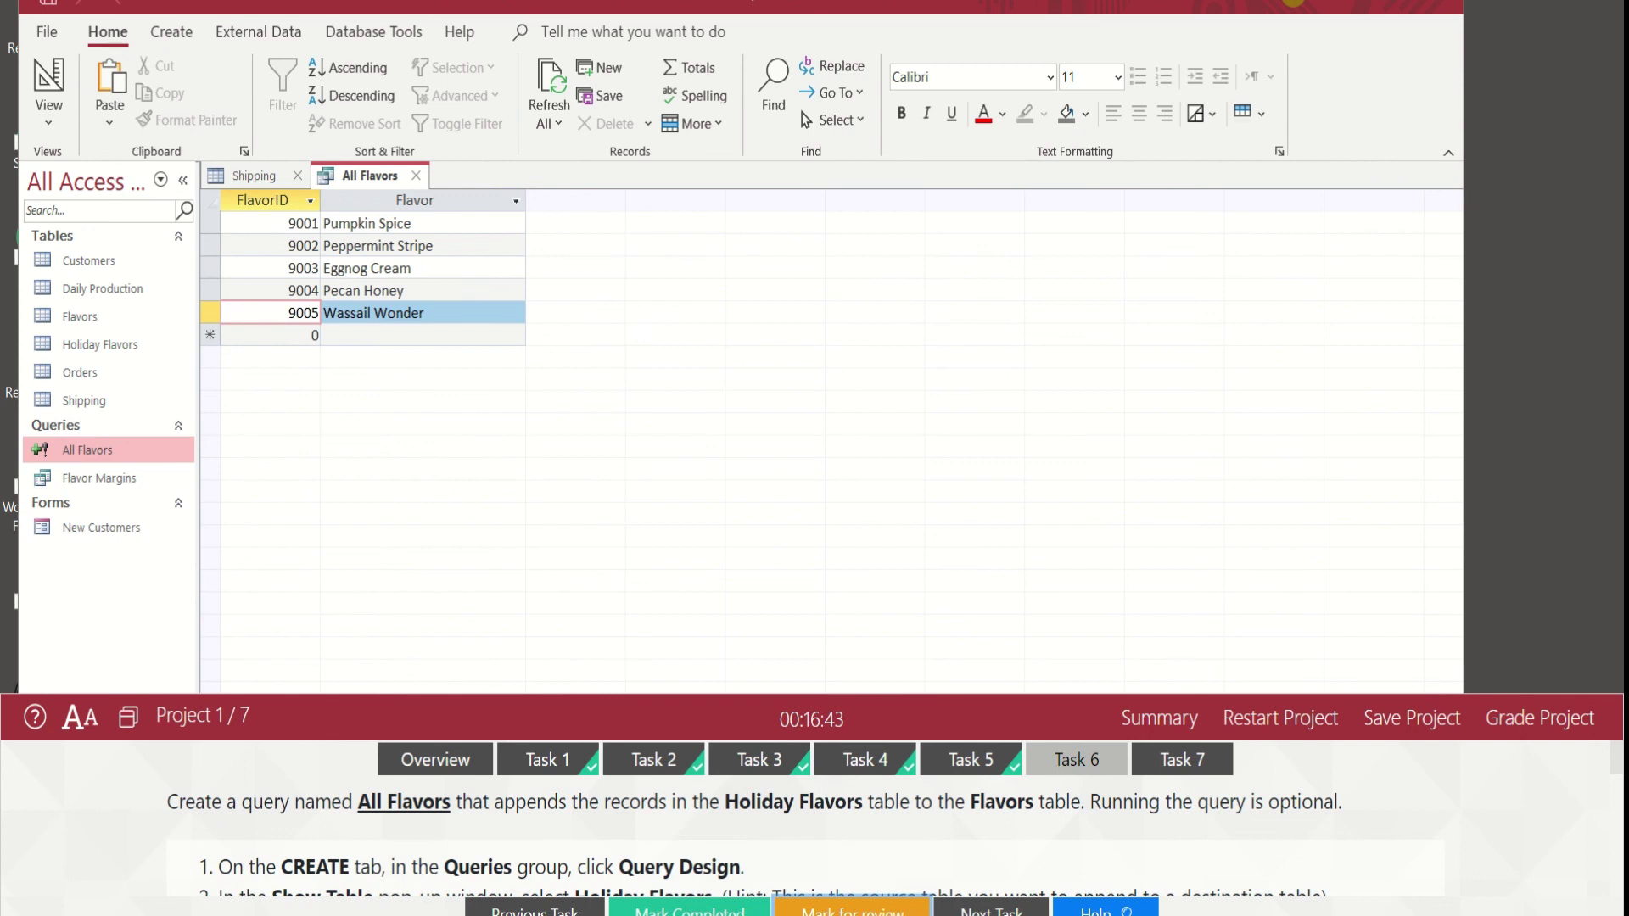
{"action": "left_click", "coordinate": [702, 912]}
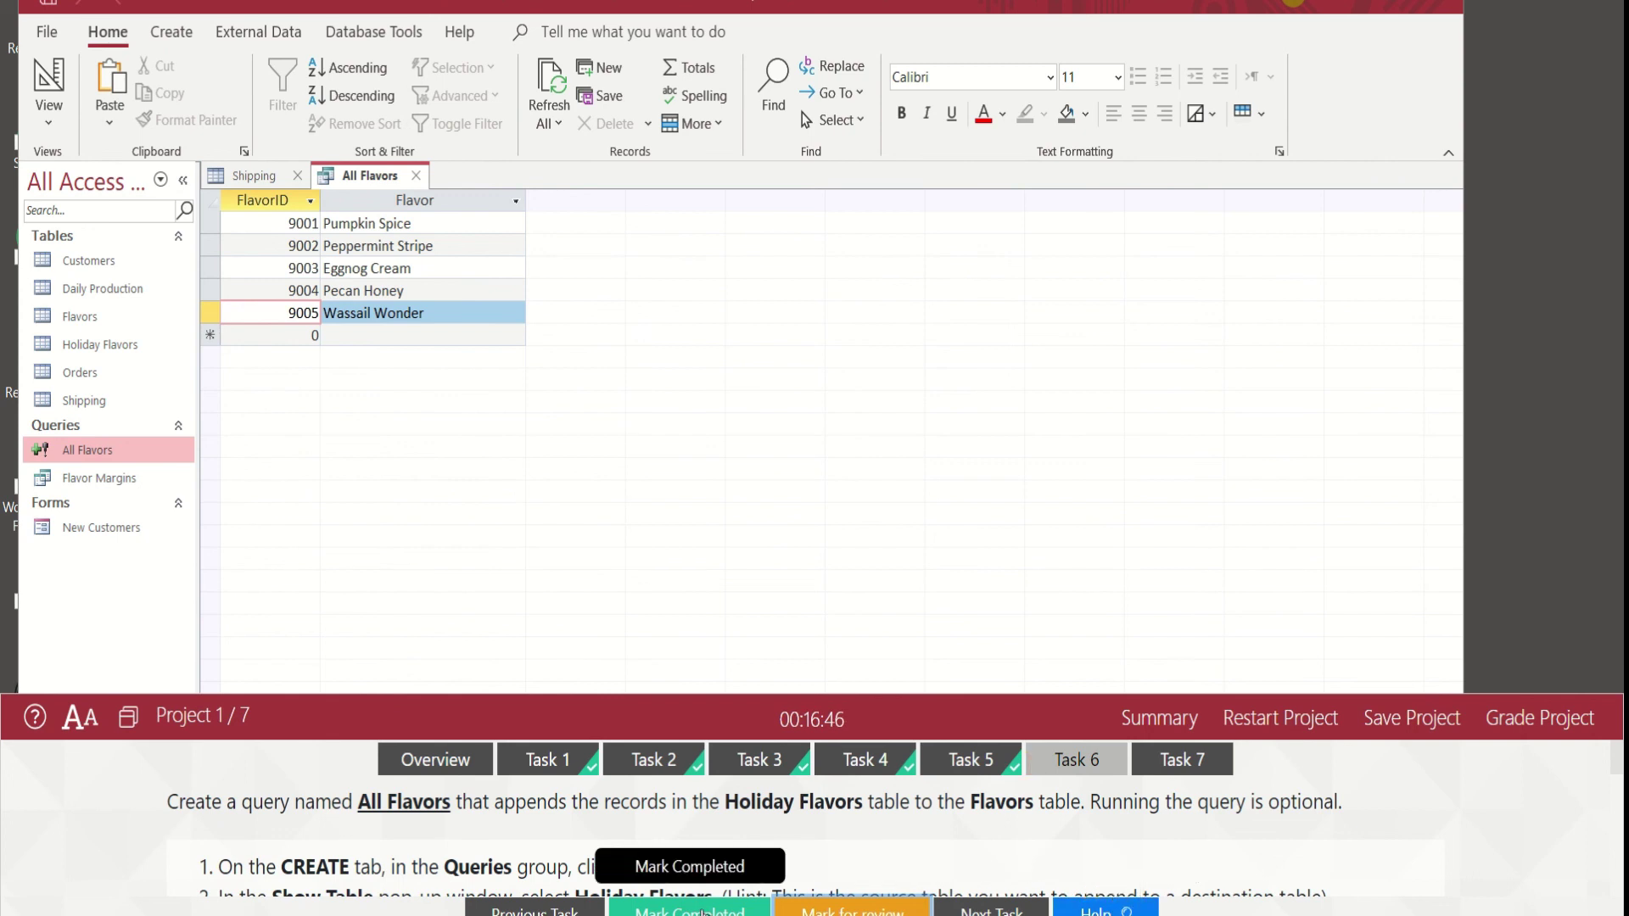
- Go to the Task 7 instructions and open the Flavor Margins query in Design View
{"action": "left_click", "coordinate": [1182, 764]}
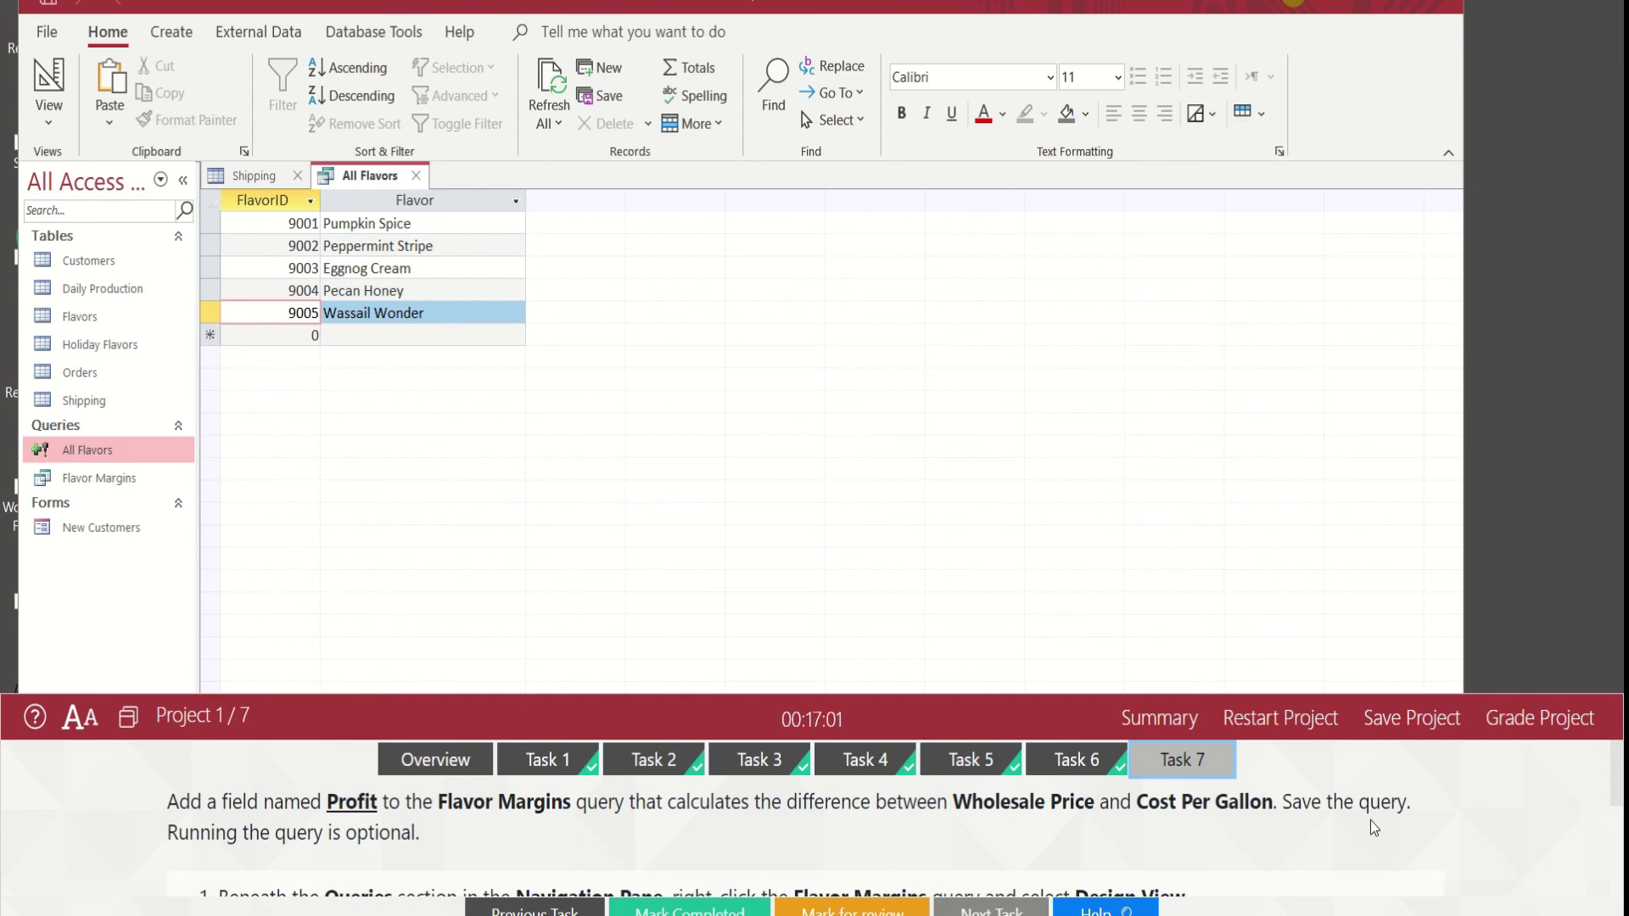
{"action": "scroll", "coordinate": [1412, 827], "scroll_direction": "down", "scroll_amount": 2}
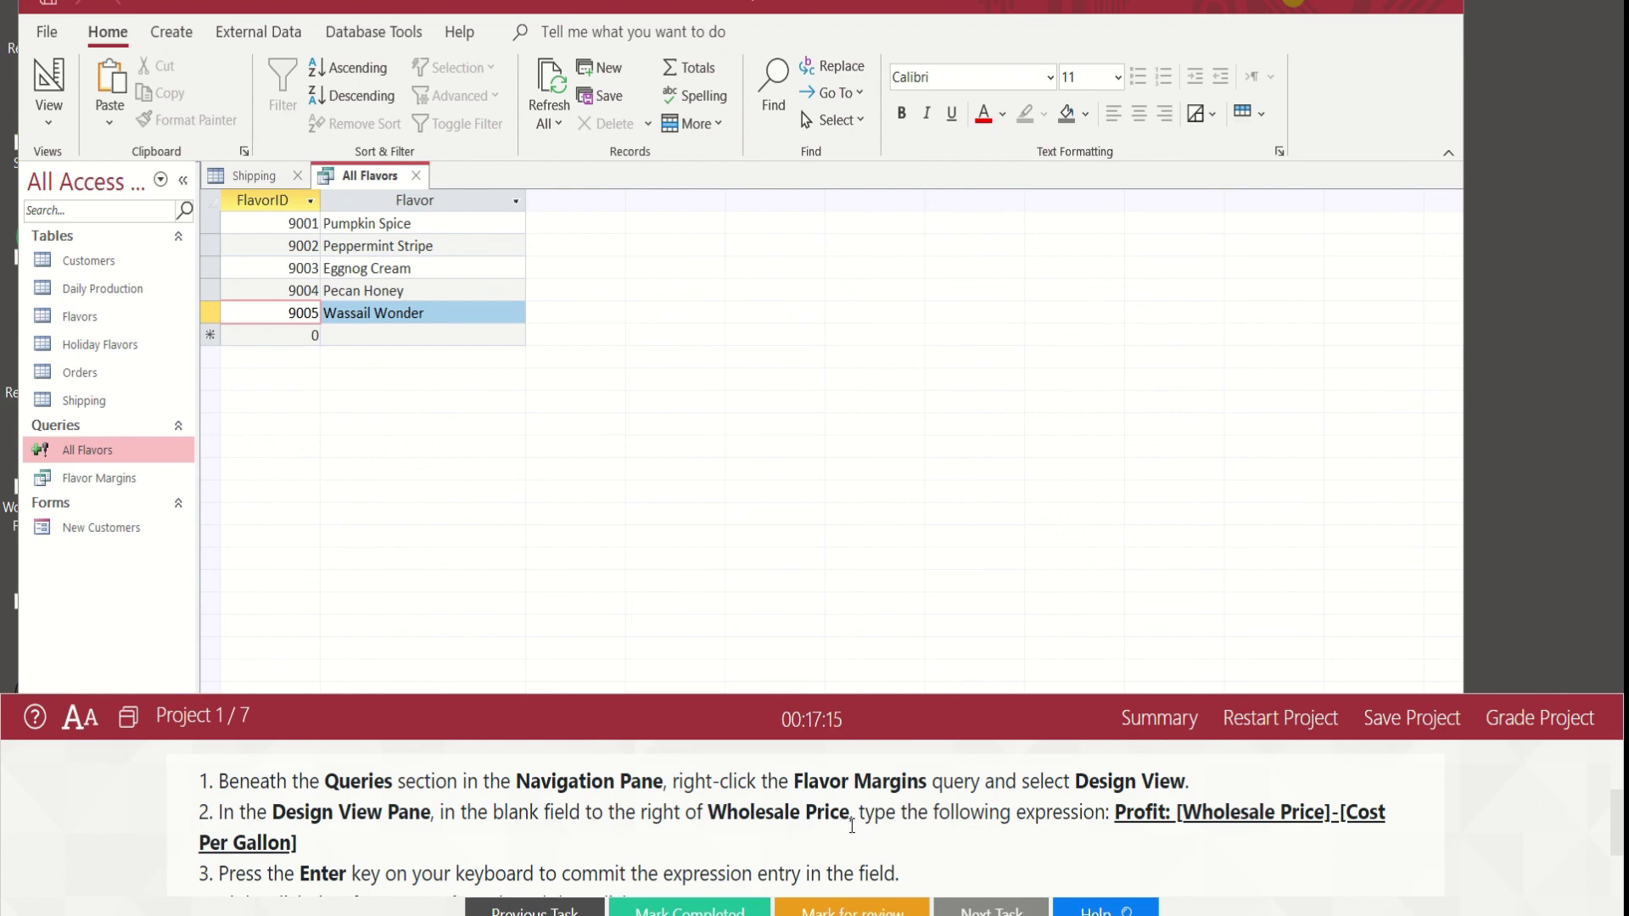
{"action": "left_click", "coordinate": [131, 492]}
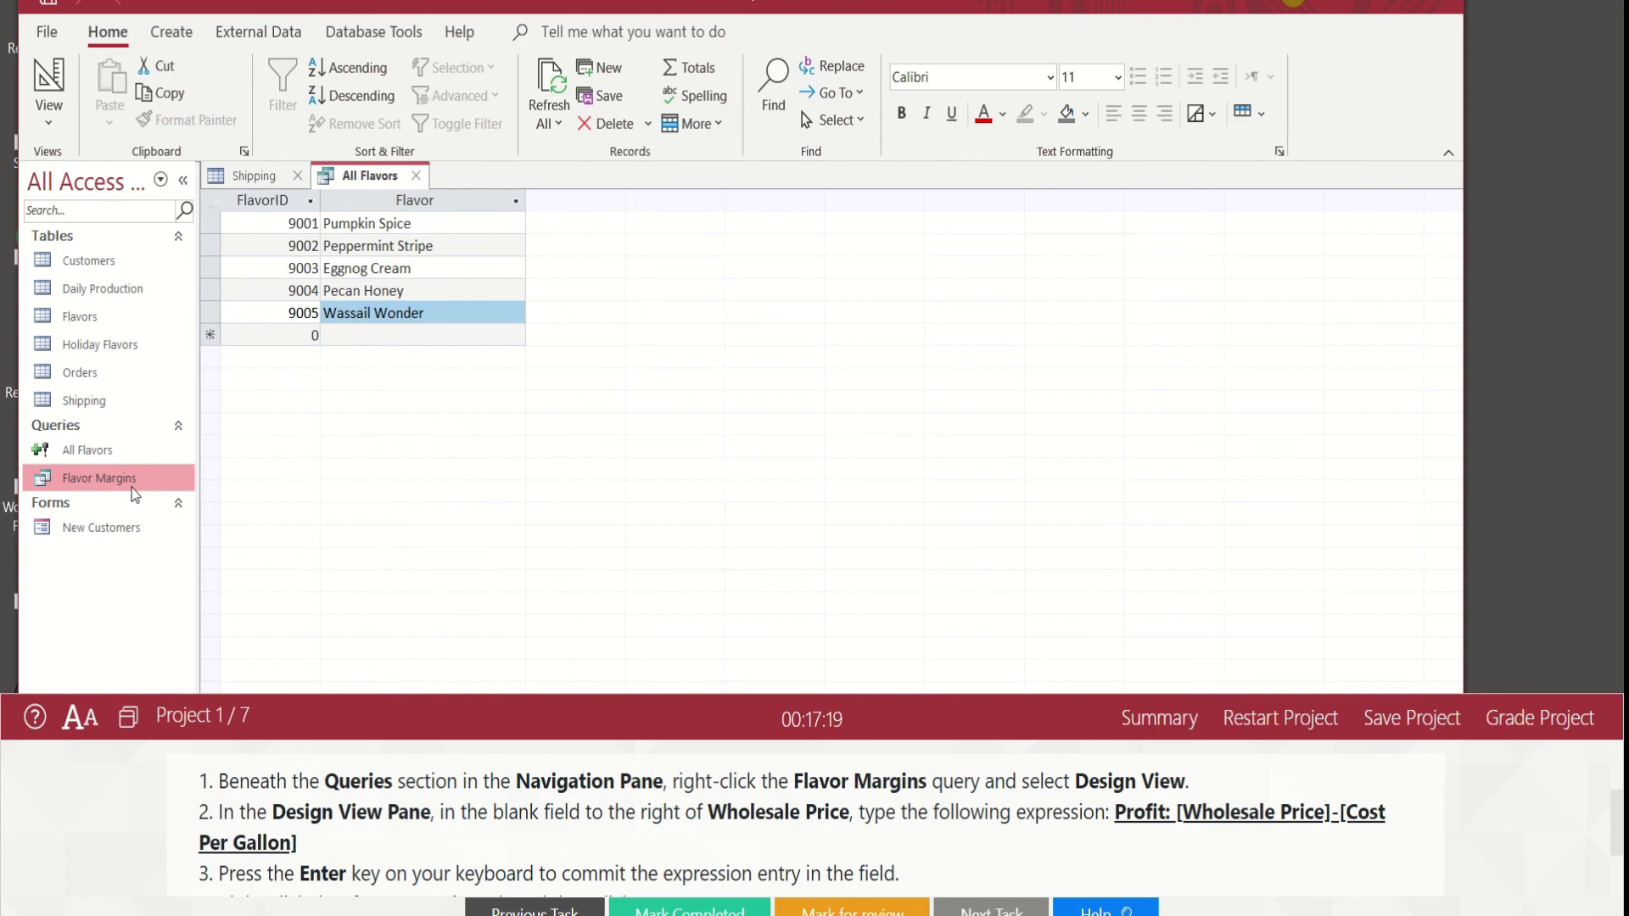
{"action": "right_click", "coordinate": [131, 489]}
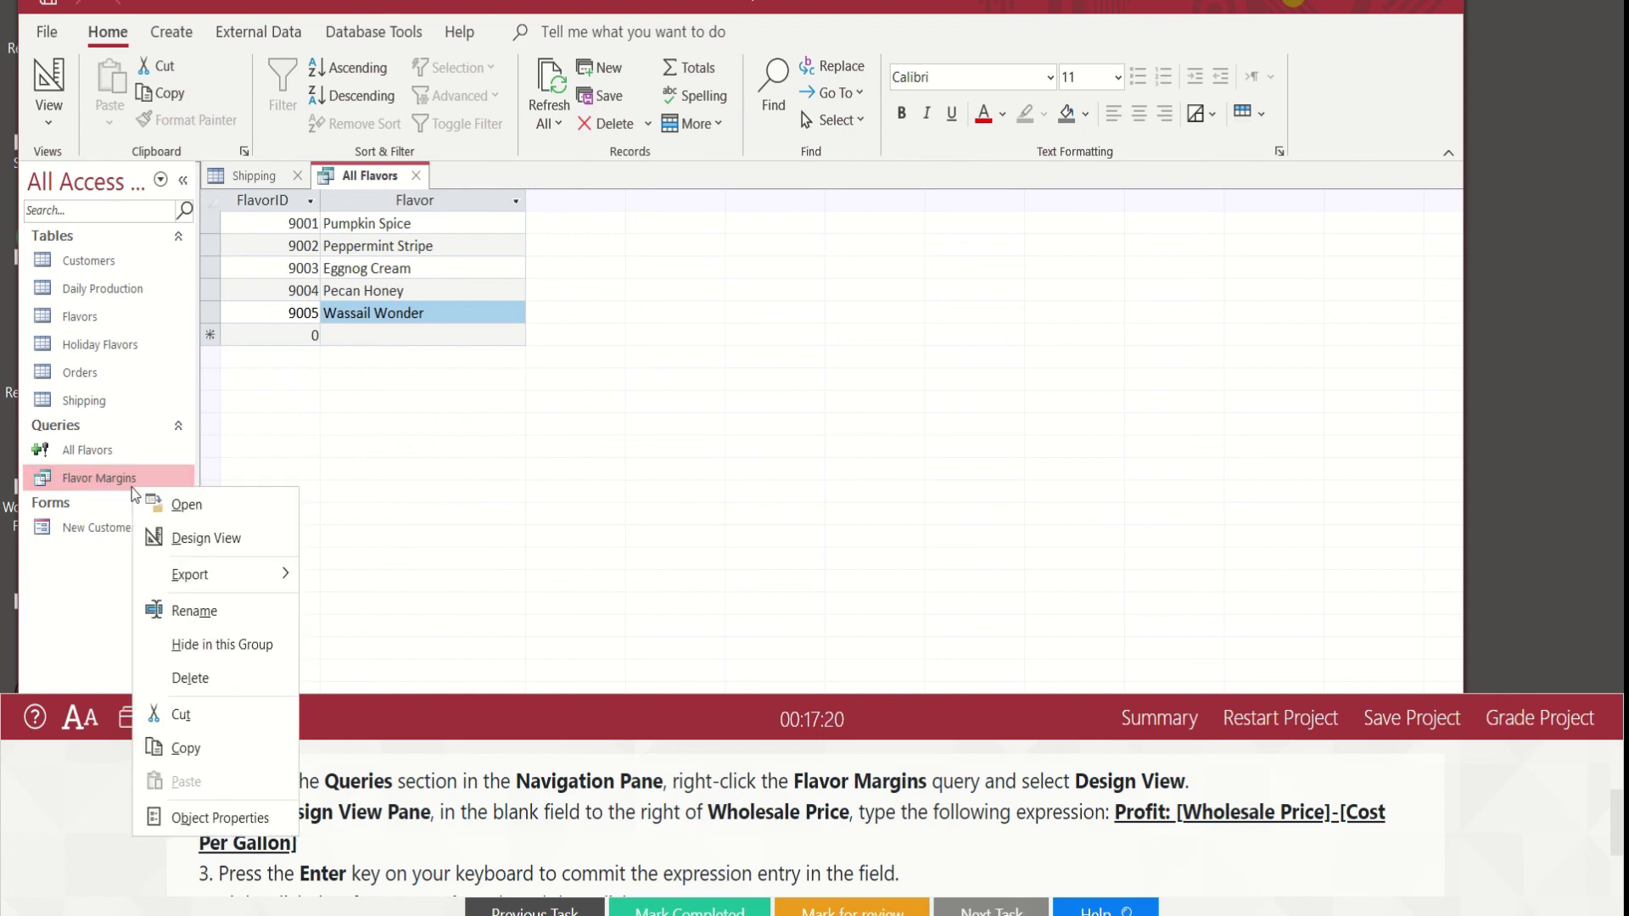
{"action": "left_click", "coordinate": [210, 549]}
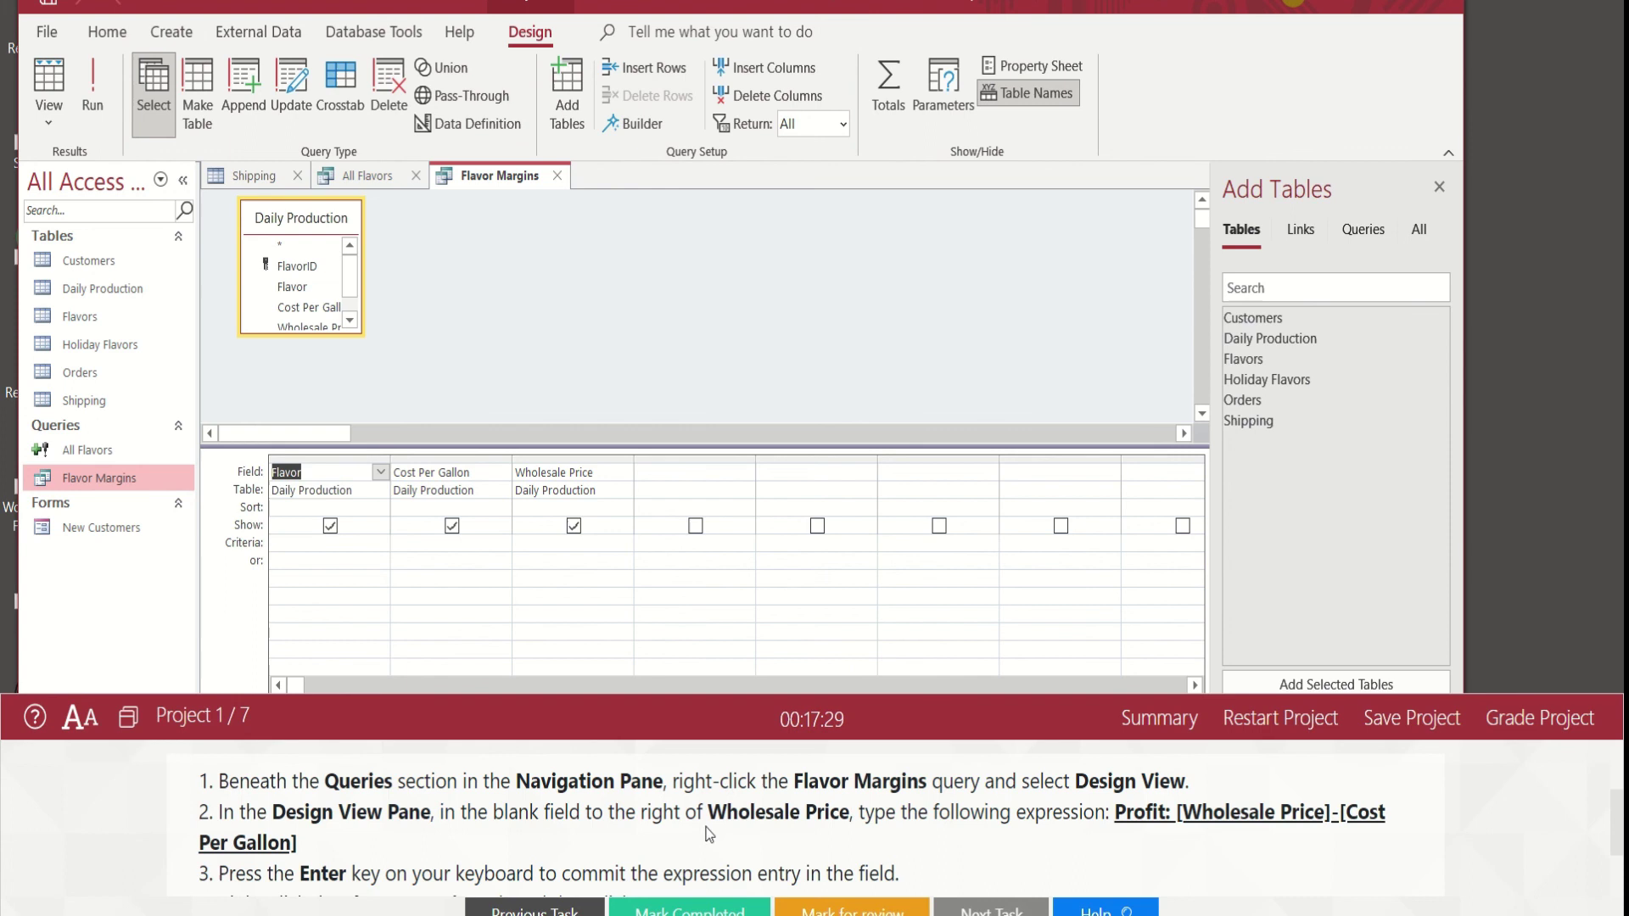
- Add the calculated field Profit: [Wholesale Price]-[Cost Per Gallon] in the blank column after Wholesale Price
{"action": "left_click", "coordinate": [659, 470]}
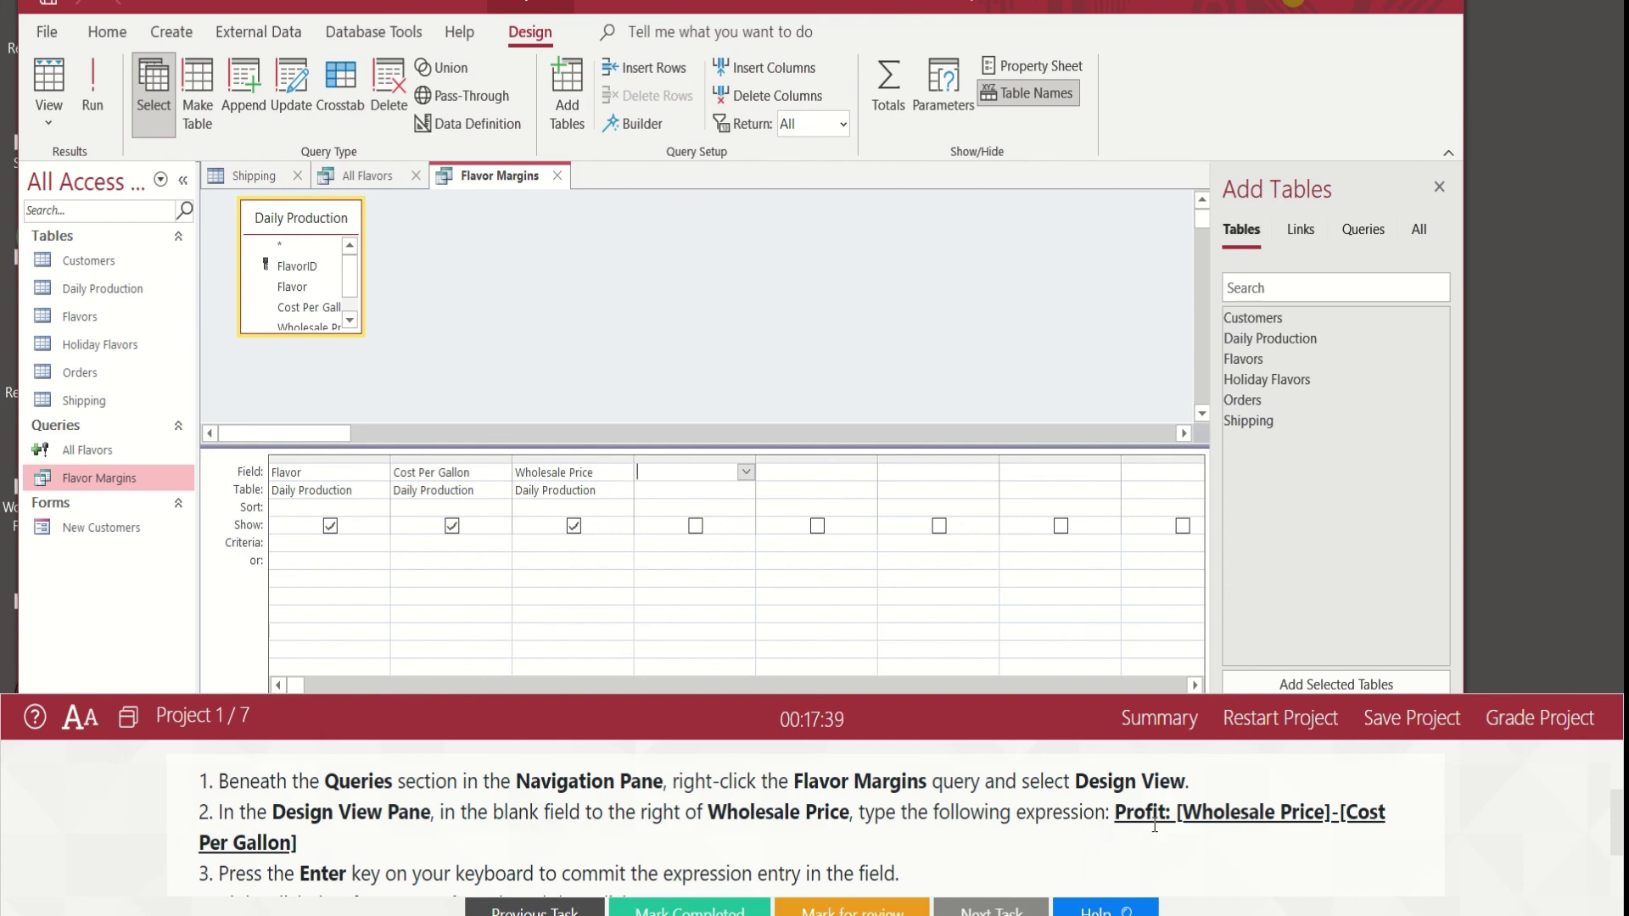
{"action": "type", "text": "Profit: [Wholesale"}
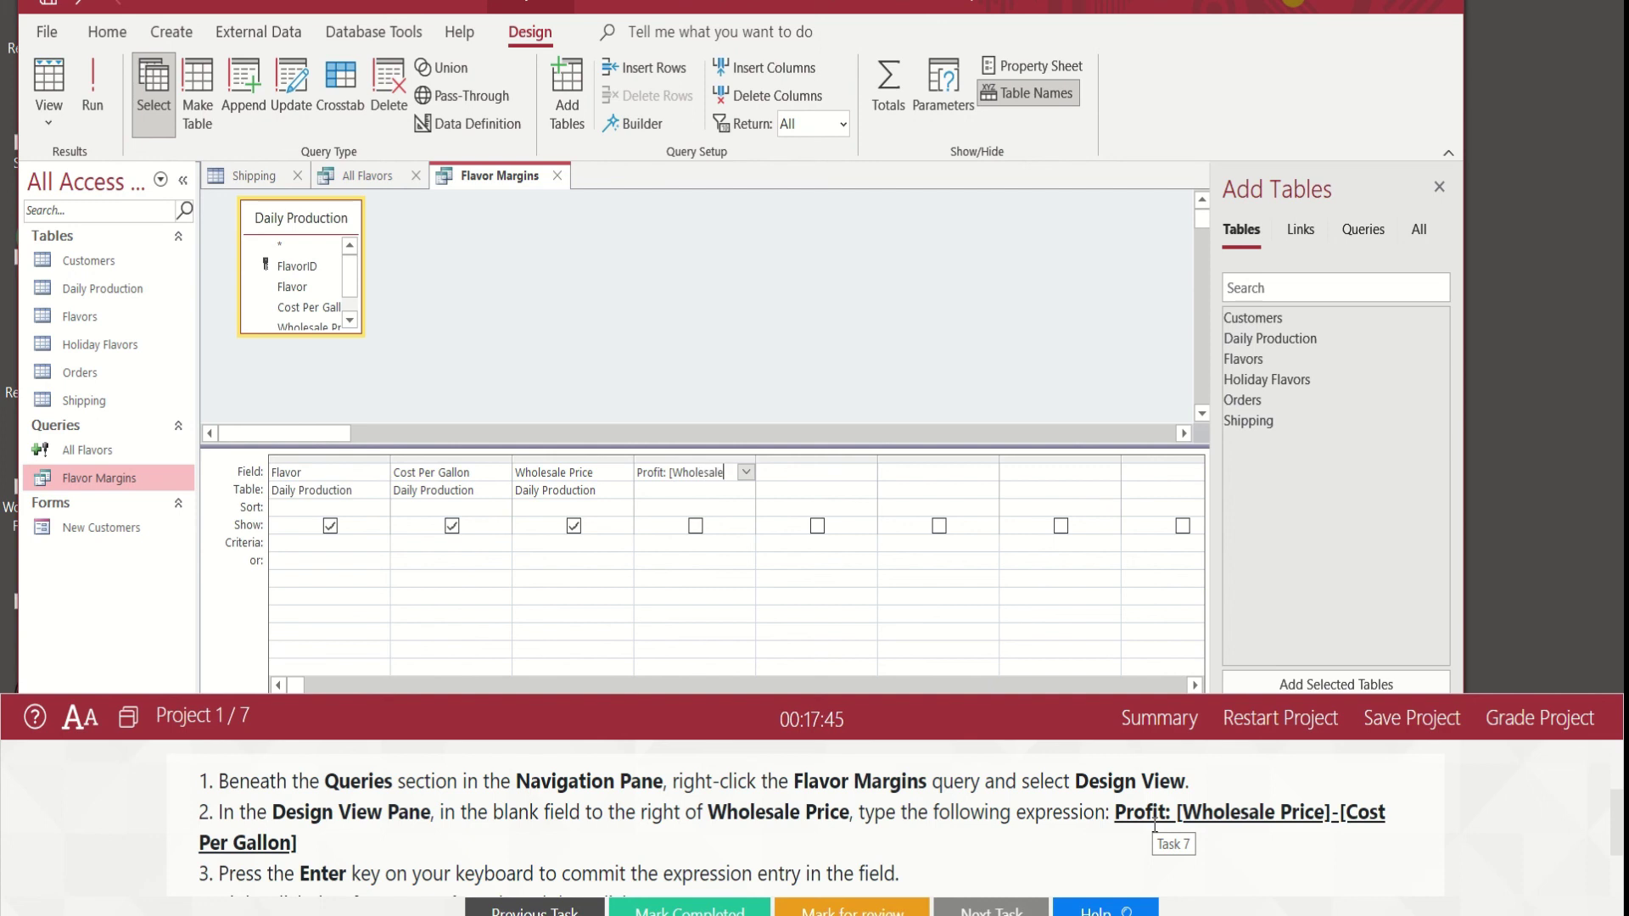
{"action": "type", "text": " Price"}
{"action": "type", "text": "]"}
{"action": "type", "text": "-"}
{"action": "type", "text": " [Cos"}
{"action": "type", "text": "t Per"}
{"action": "type", "text": " Gallon"}
{"action": "type", "text": "]"}
{"action": "key", "text": "Return"}
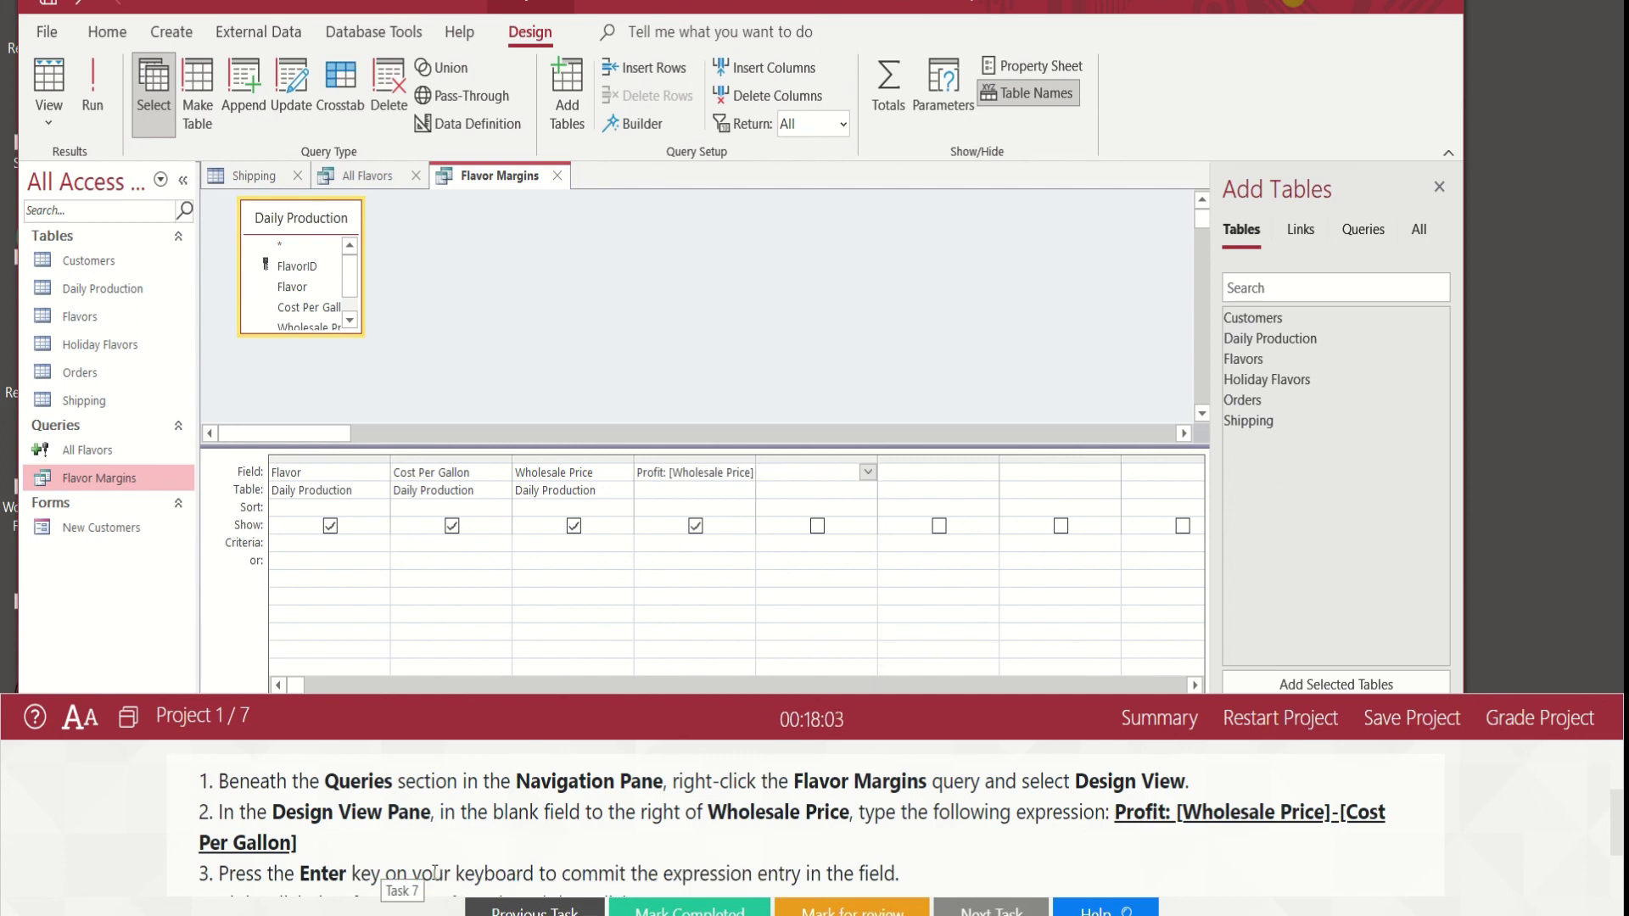
- Save the Flavor Margins query as the Task 7 instructions direct
{"action": "left_click_drag", "start_coordinate": [1616, 809], "coordinate": [1618, 850]}
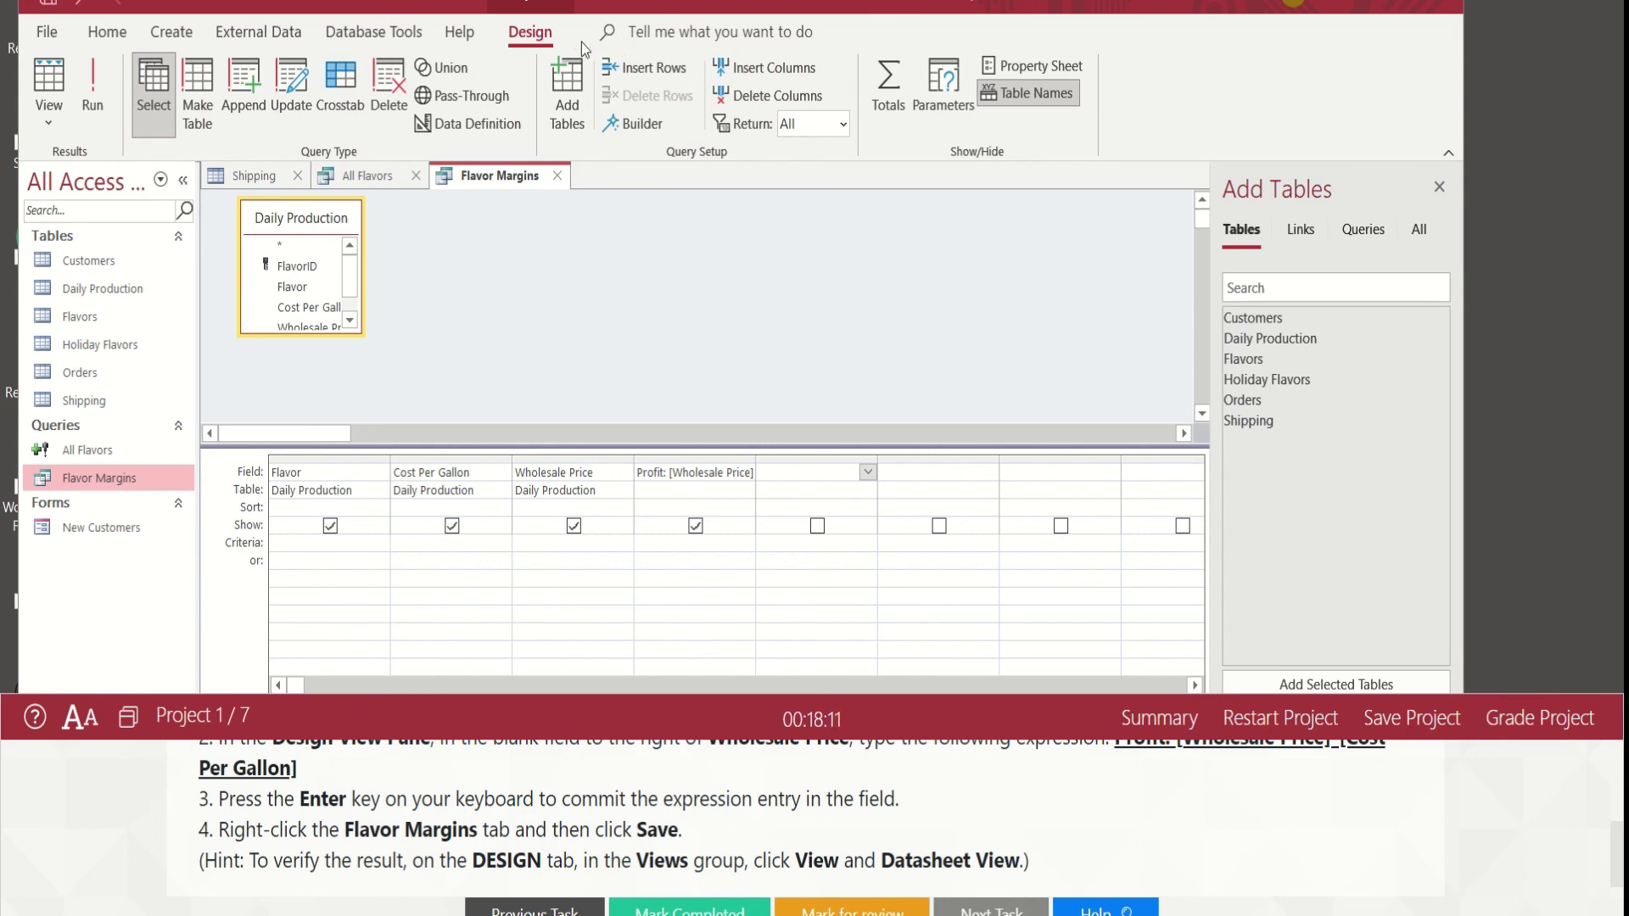
{"action": "right_click", "coordinate": [521, 180]}
{"action": "left_click", "coordinate": [557, 205]}
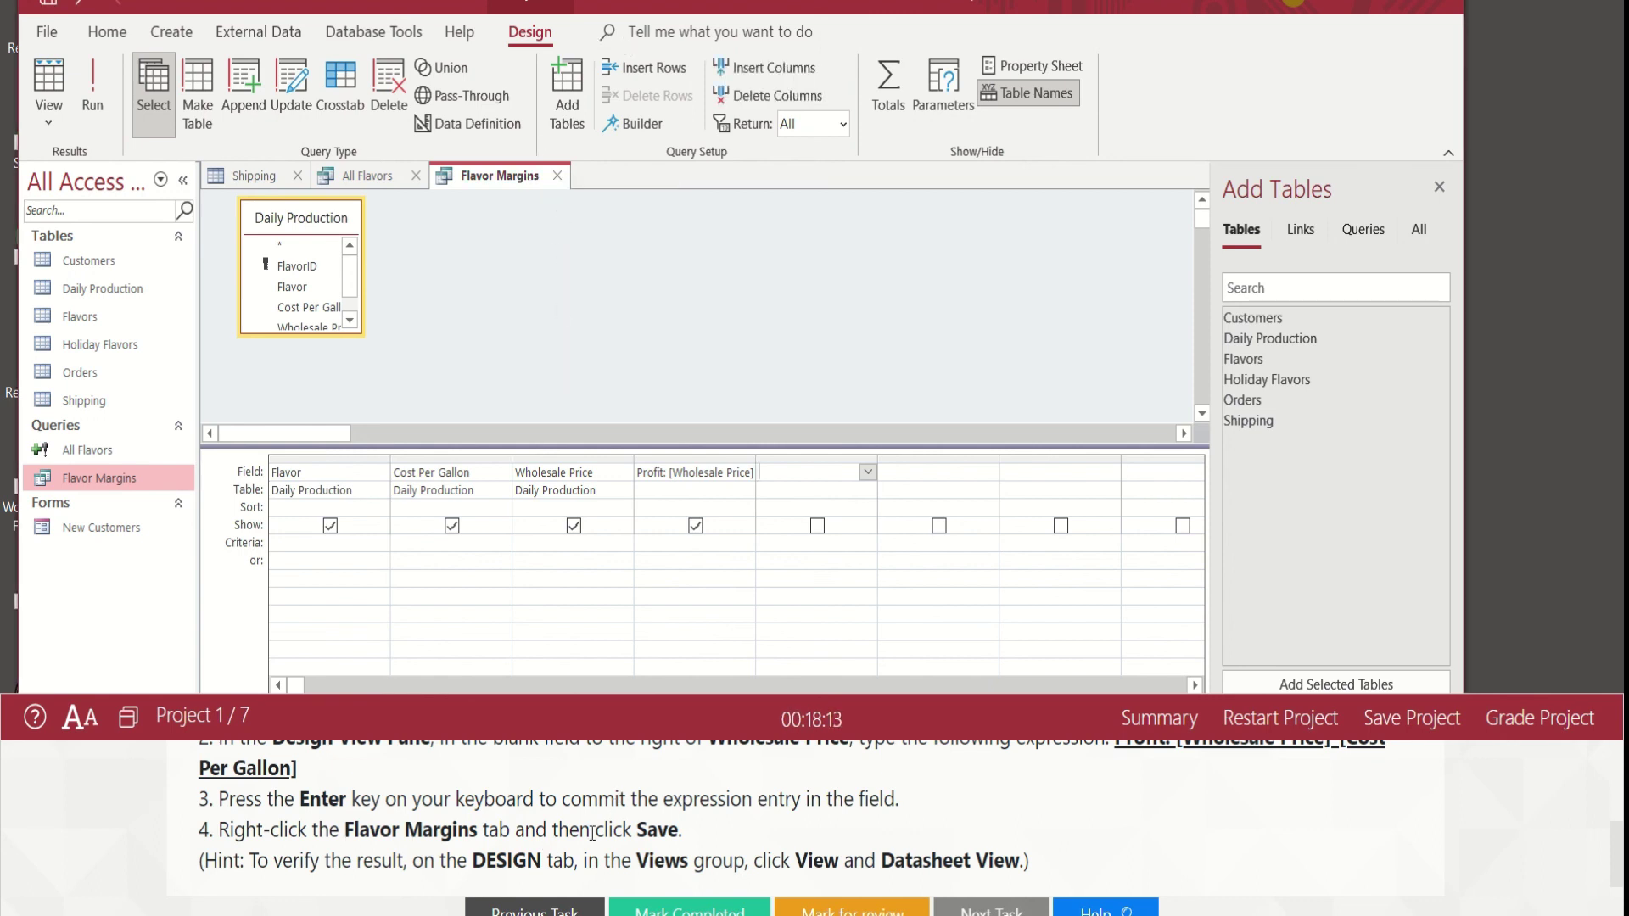
- Switch the Flavor Margins query to Datasheet View and check the Profit column's values
{"action": "left_click_drag", "start_coordinate": [257, 860], "coordinate": [434, 884]}
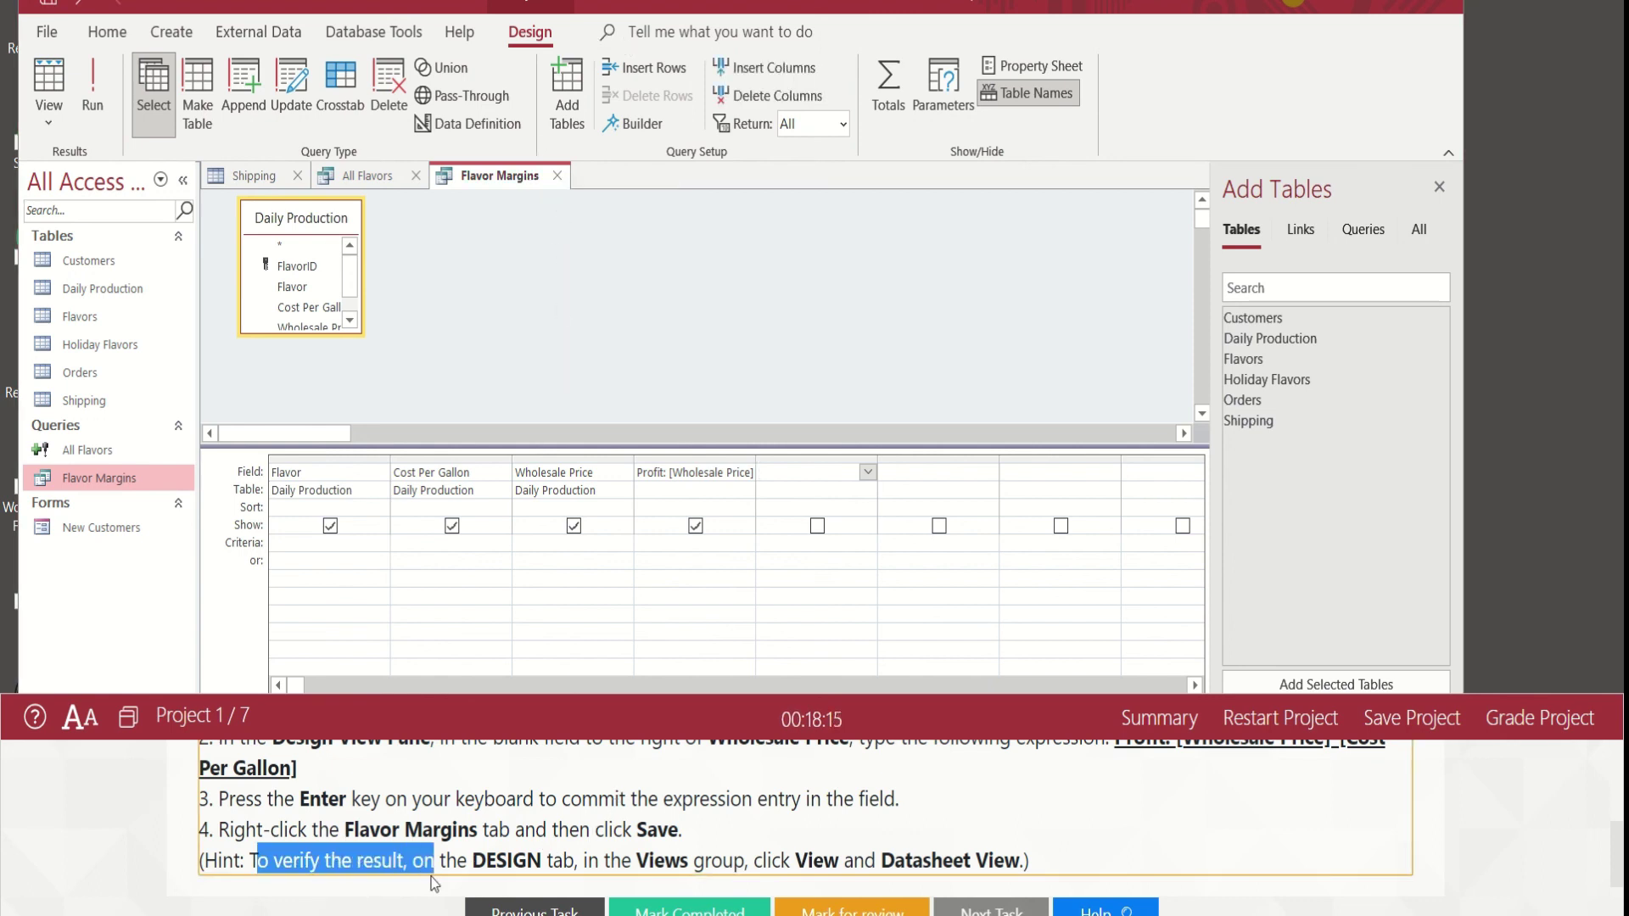
{"action": "scroll", "coordinate": [569, 857], "scroll_direction": "down", "scroll_amount": 1}
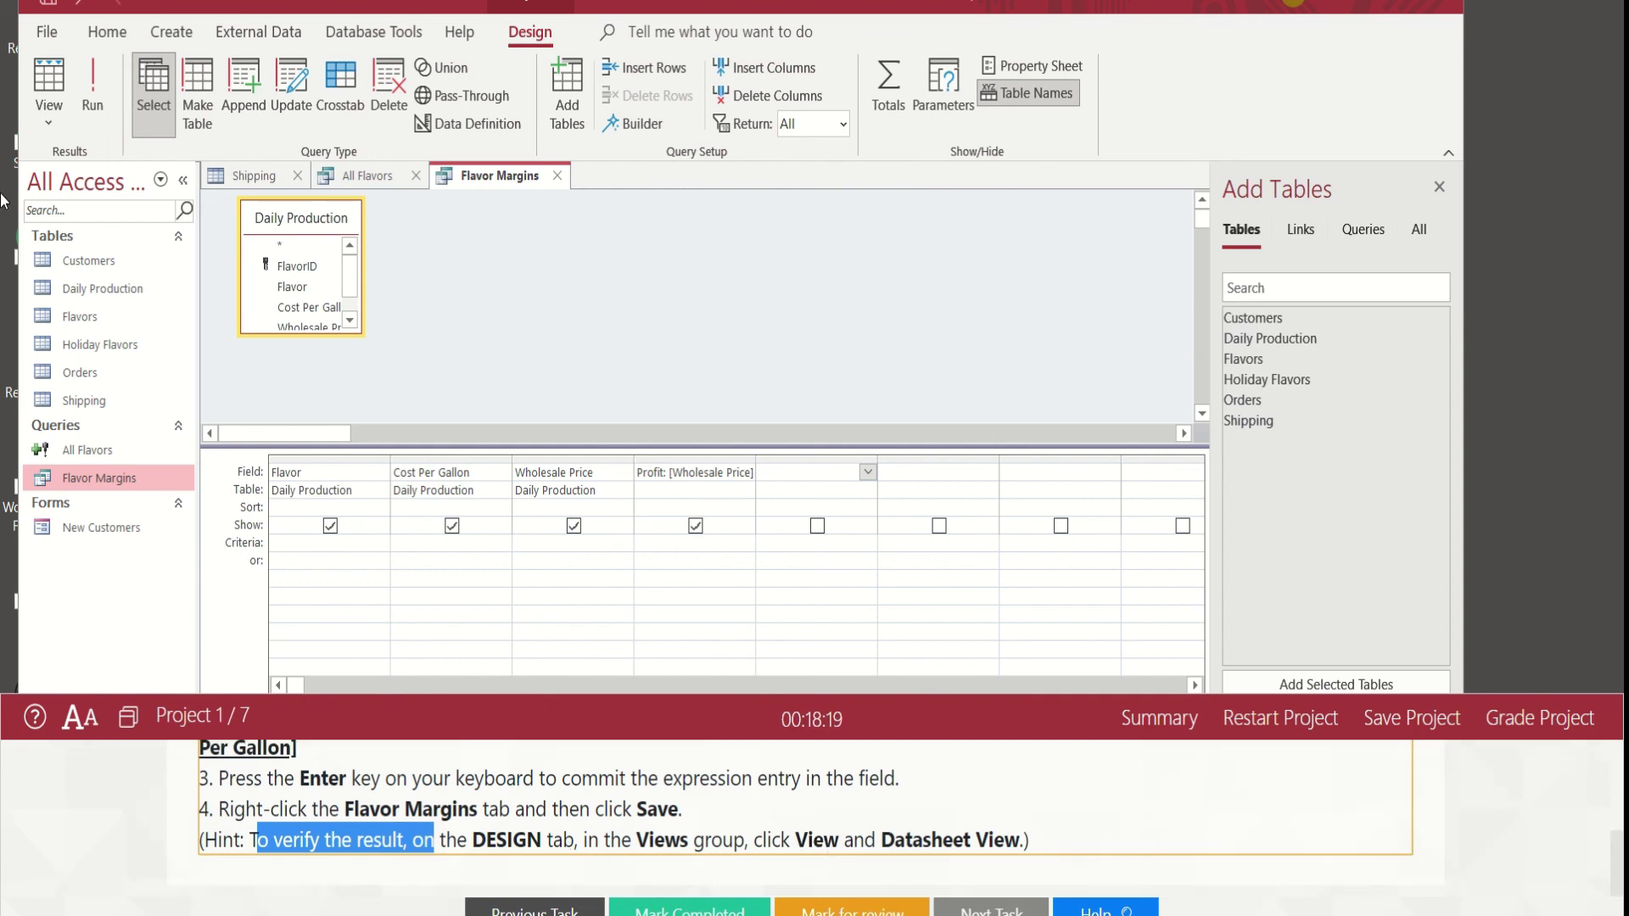
{"action": "left_click", "coordinate": [49, 119]}
{"action": "left_click", "coordinate": [71, 174]}
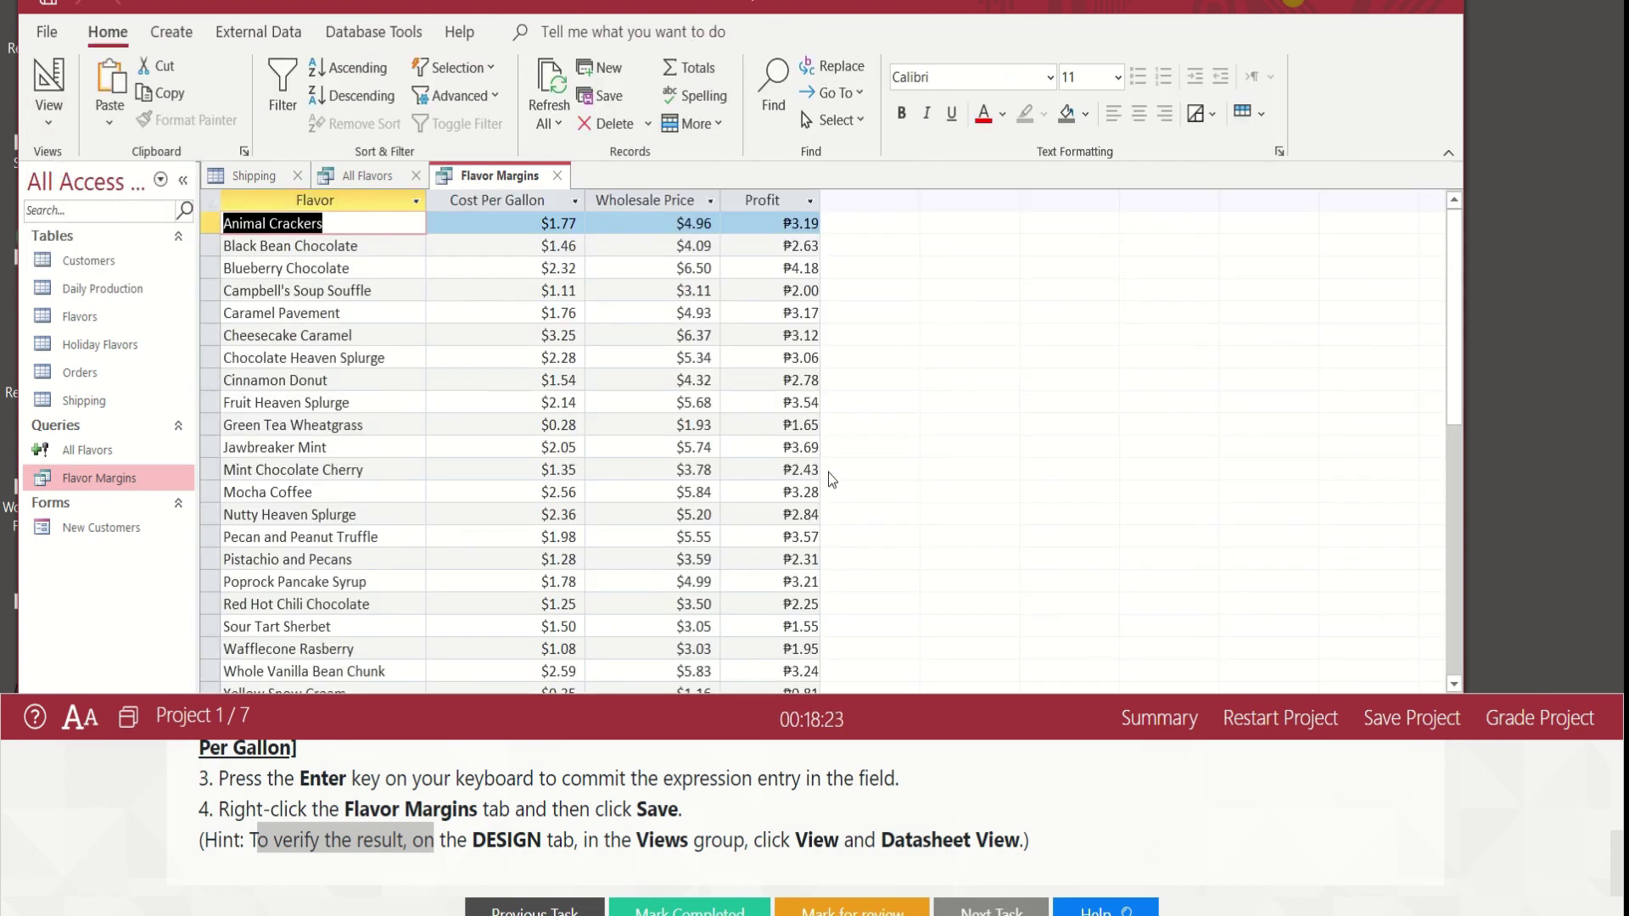
{"action": "scroll", "coordinate": [717, 515], "scroll_direction": "down", "scroll_amount": 5}
{"action": "scroll", "coordinate": [716, 514], "scroll_direction": "up", "scroll_amount": 5}
- Mark Task 7 as completed and save the test locally to exit it, dismissing the maintenance notice
{"action": "scroll", "coordinate": [721, 806], "scroll_direction": "up", "scroll_amount": 5}
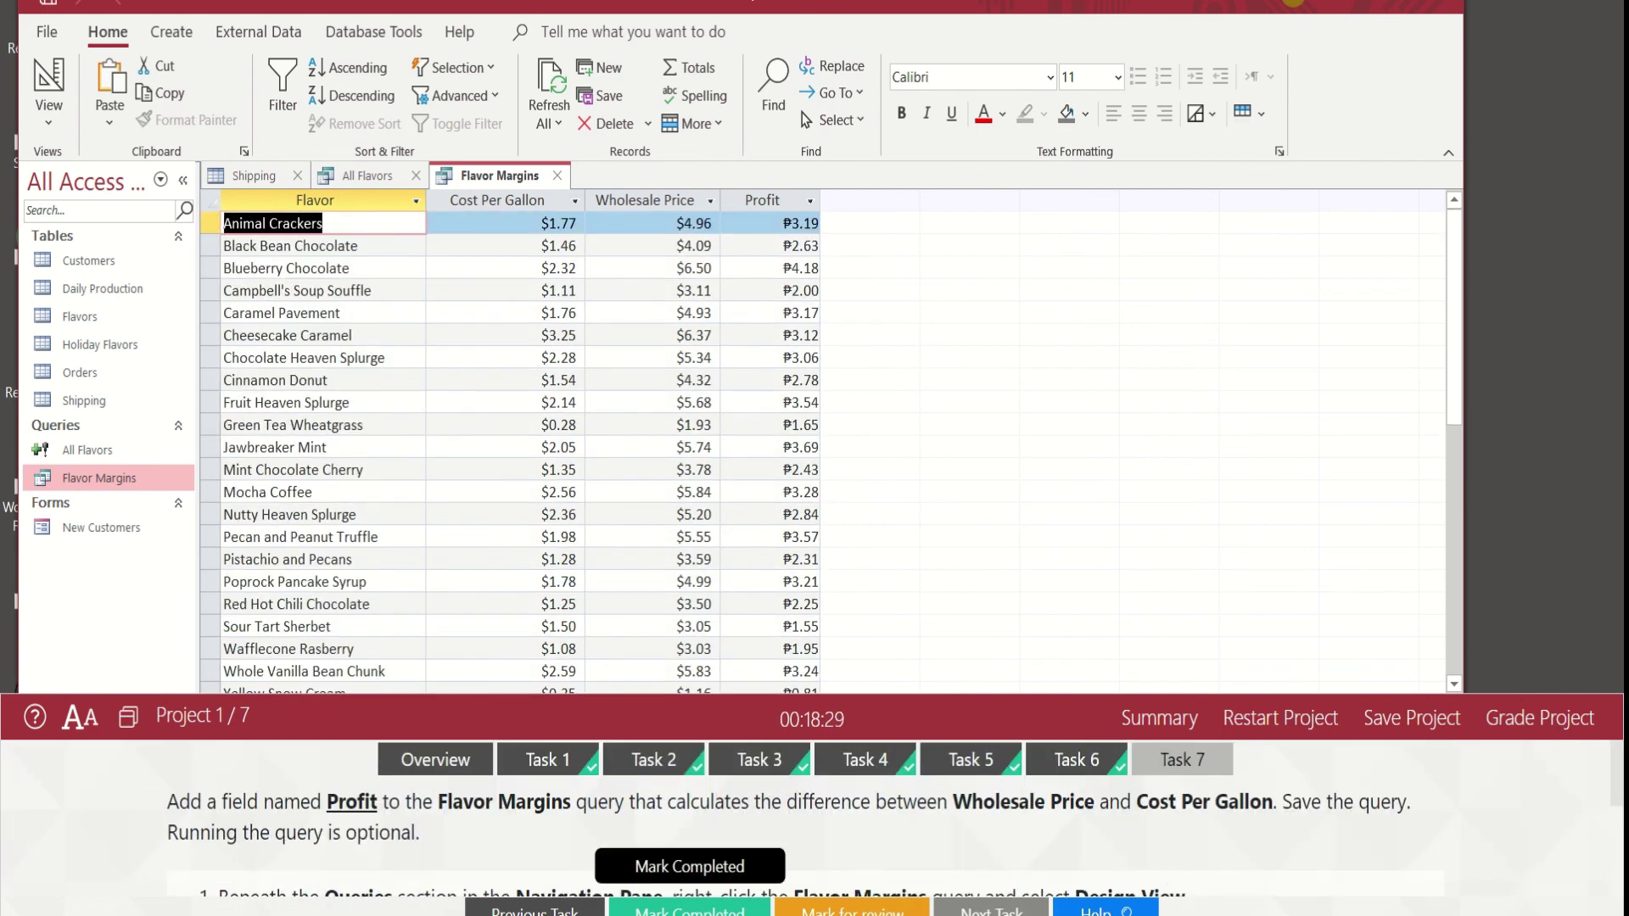
{"action": "left_click", "coordinate": [690, 911]}
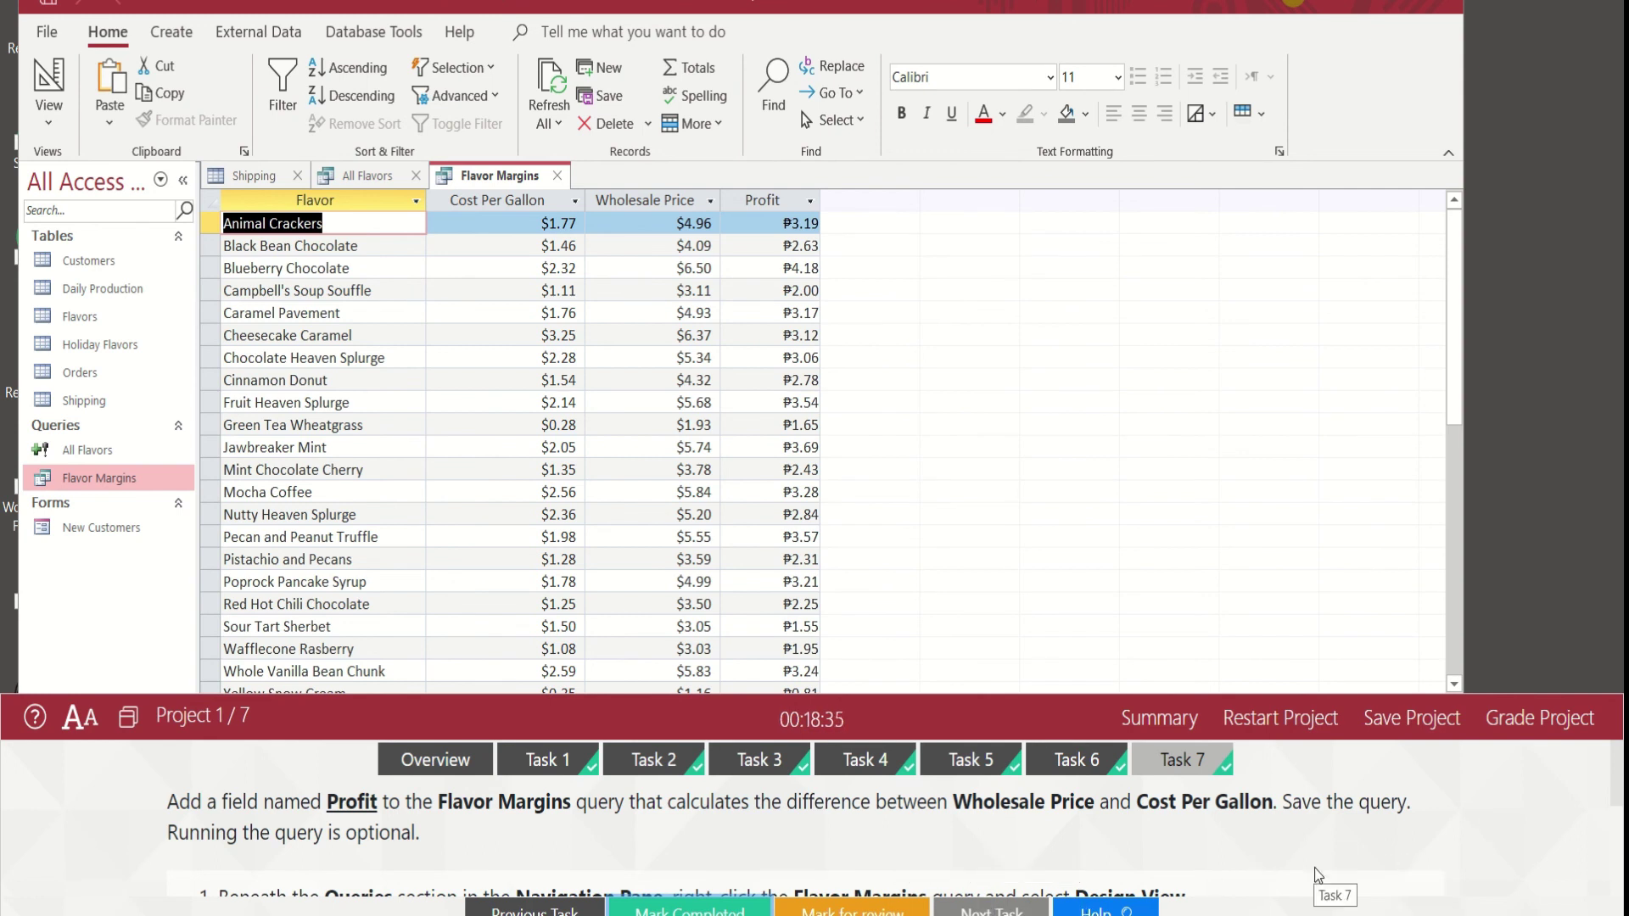
{"action": "left_click", "coordinate": [1388, 723]}
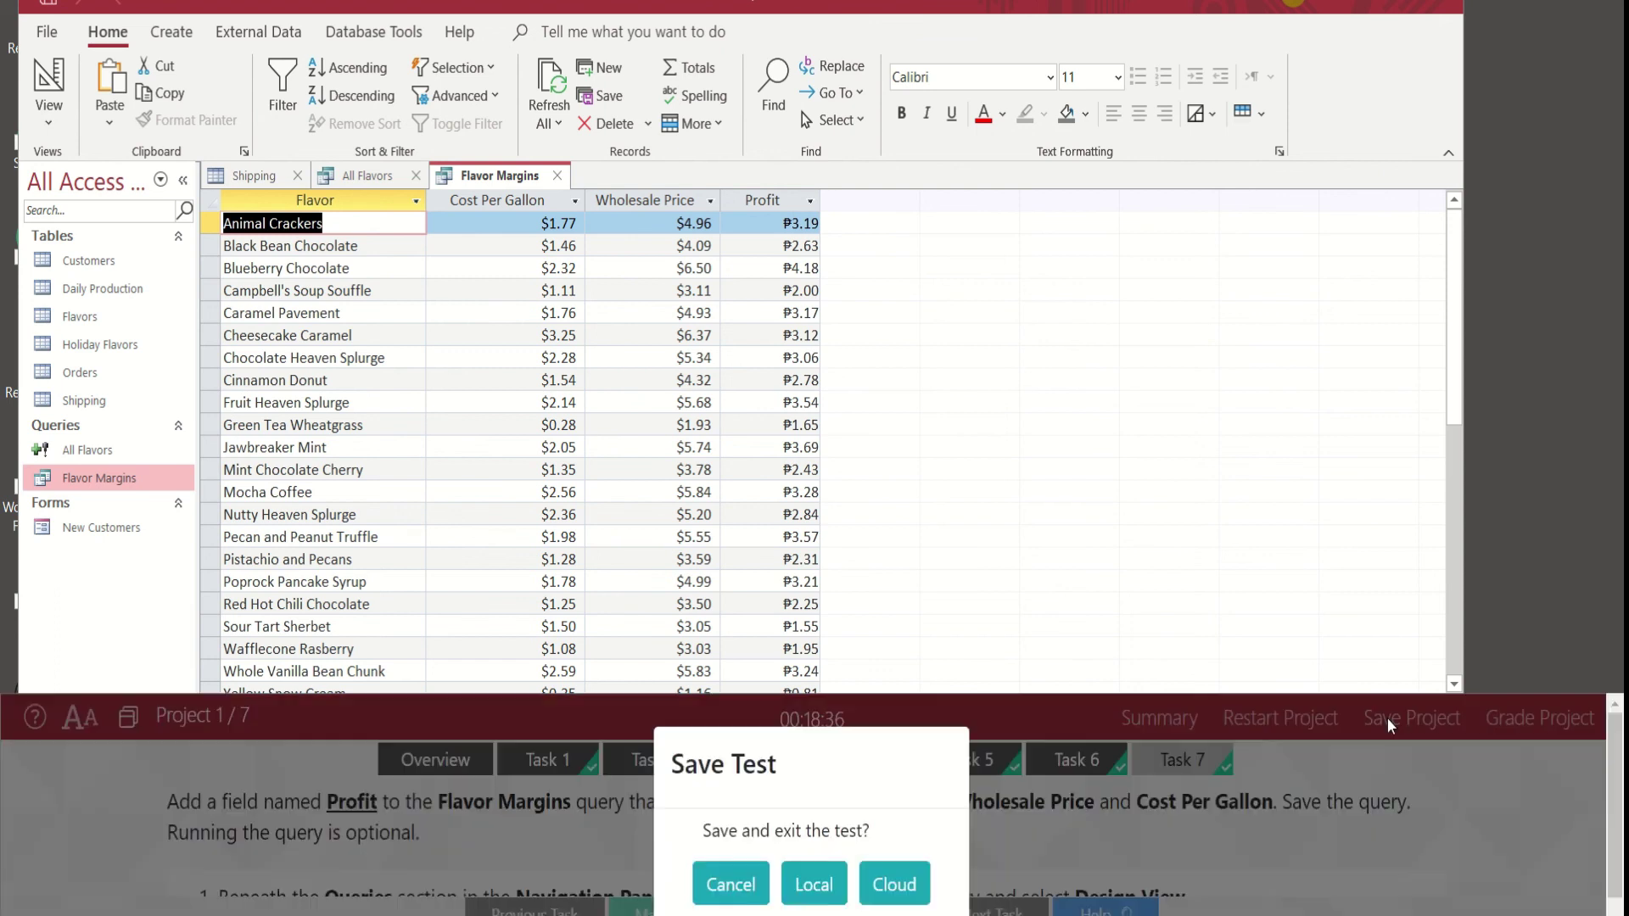
{"action": "left_click", "coordinate": [817, 900]}
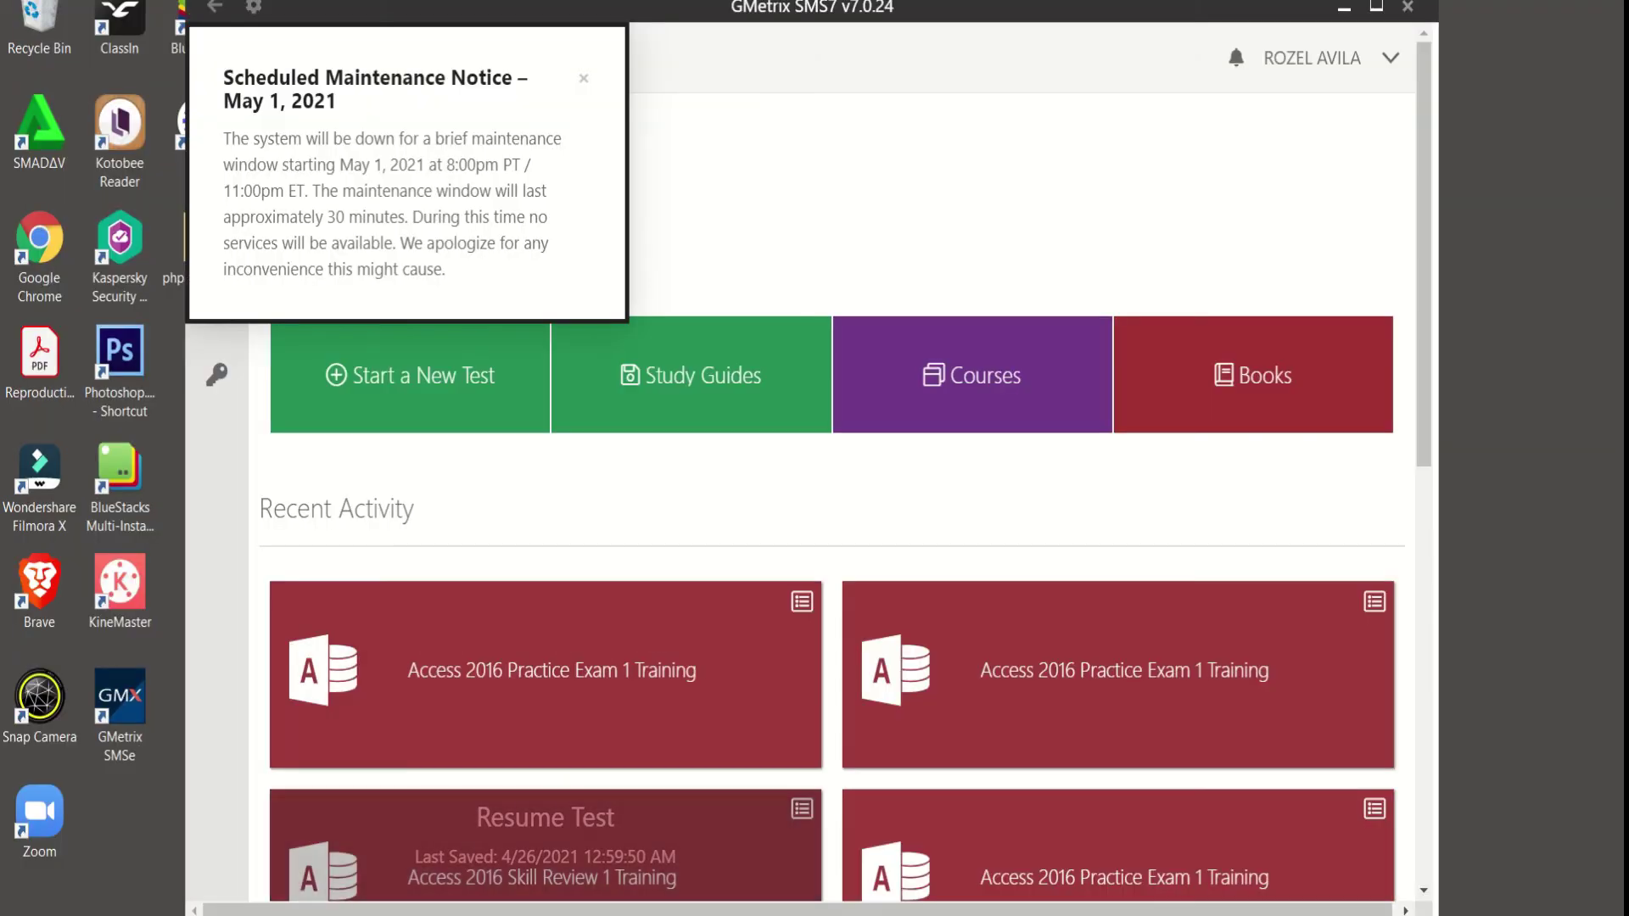
{"action": "left_click", "coordinate": [585, 78]}
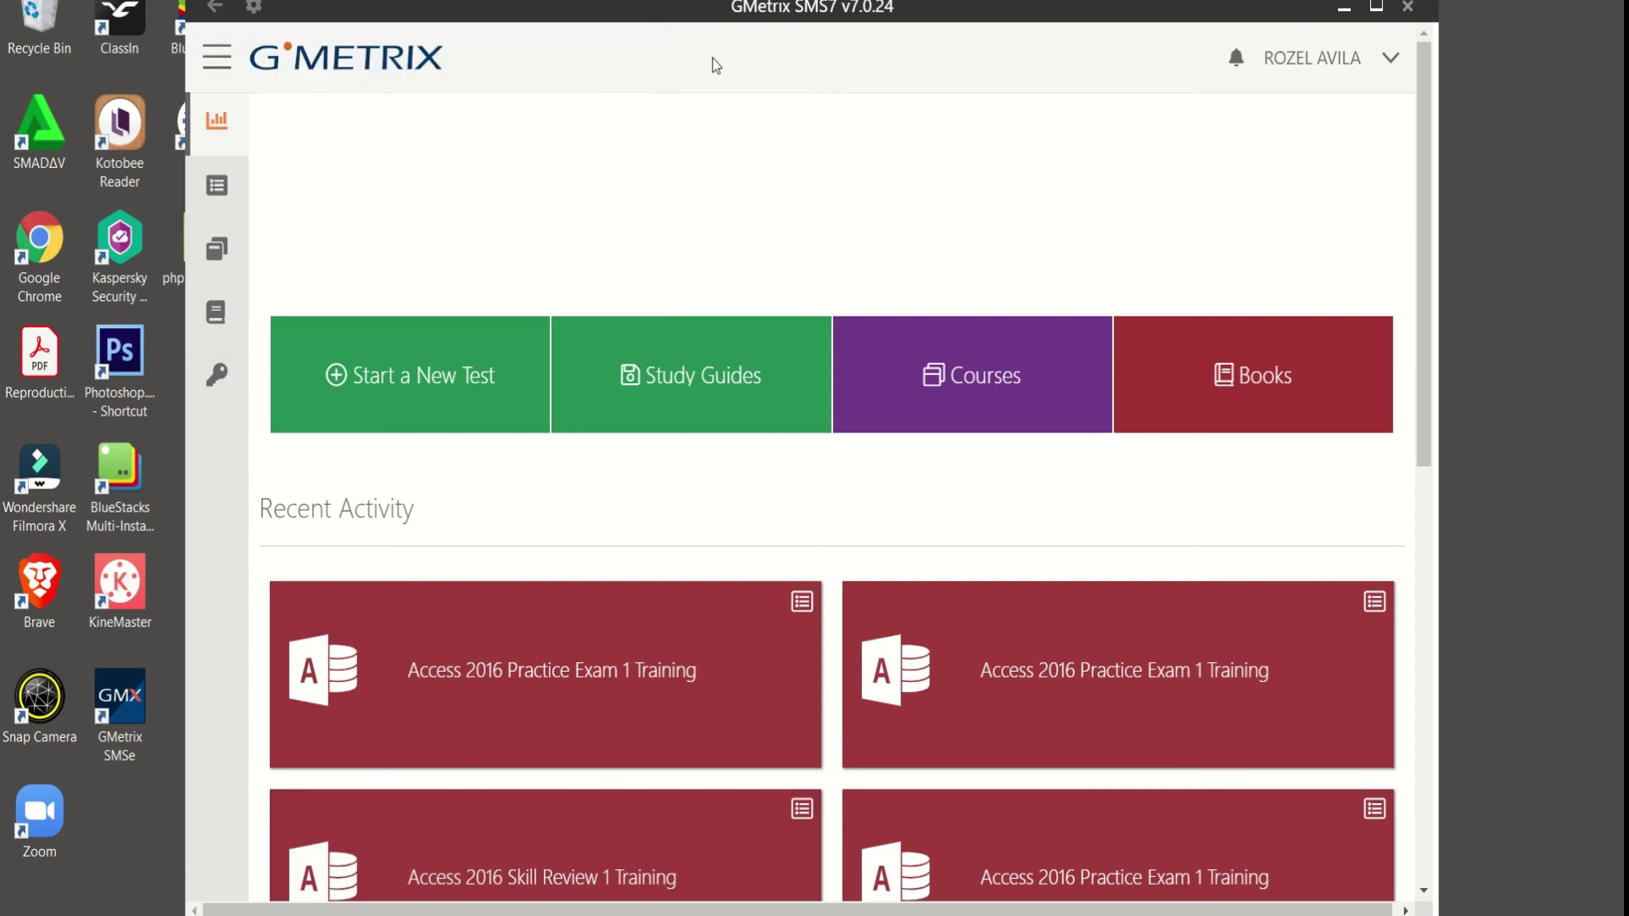